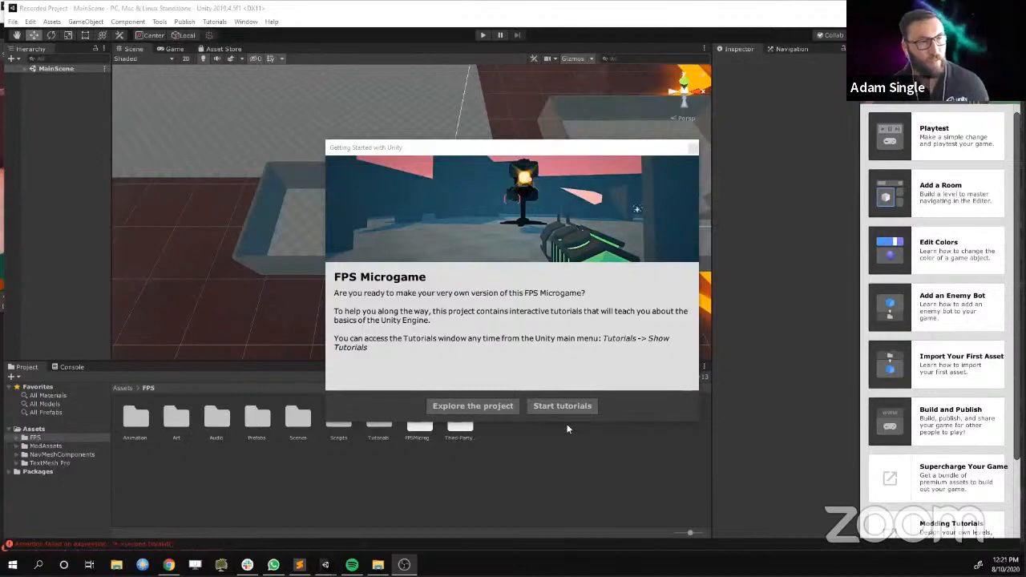
# Dismiss the welcome and tutorials windows while switching the editor to a layout with Scene stacked above Game
pyautogui.click(694, 149)
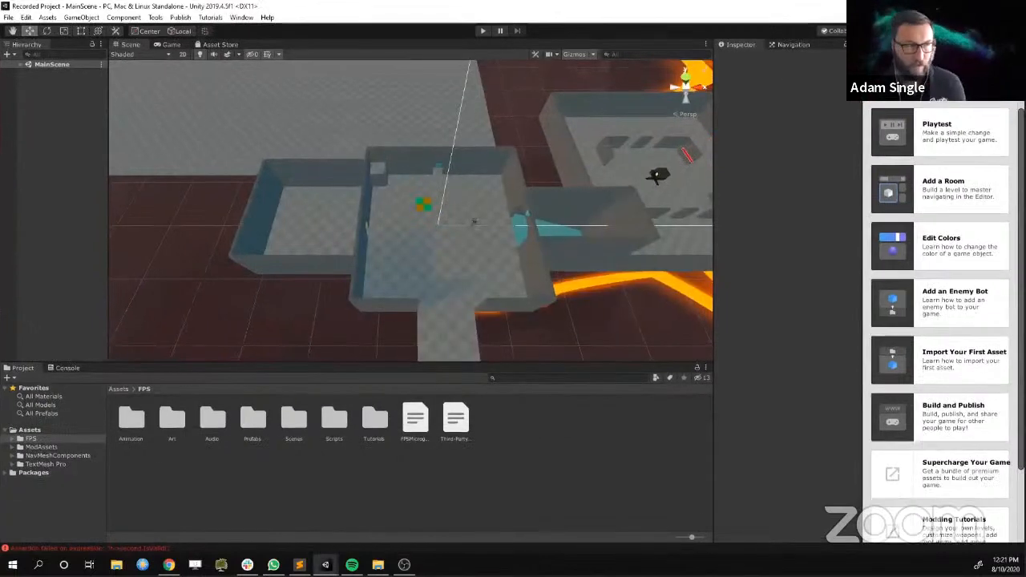
pyautogui.click(994, 35)
pyautogui.click(967, 118)
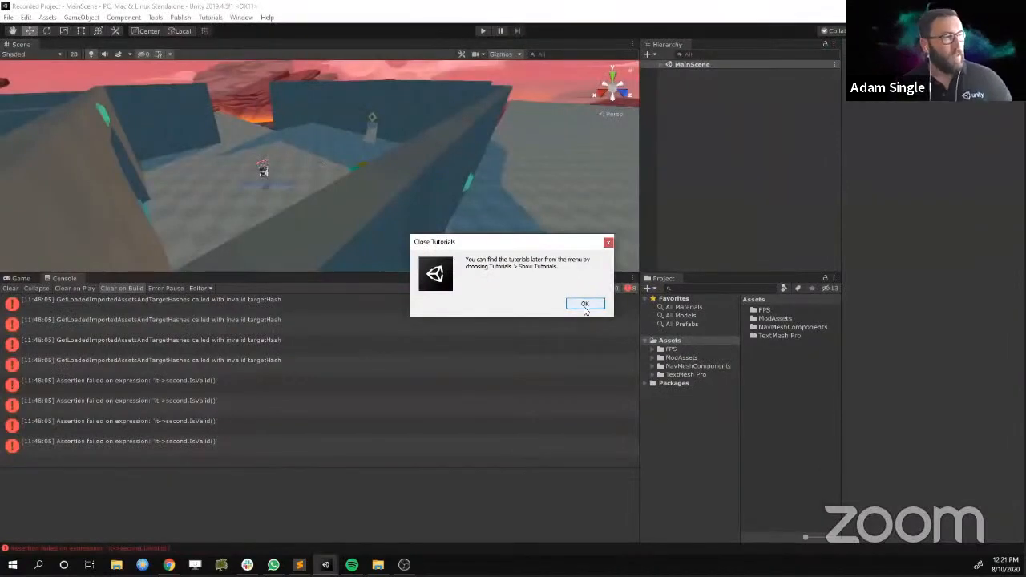
pyautogui.click(585, 305)
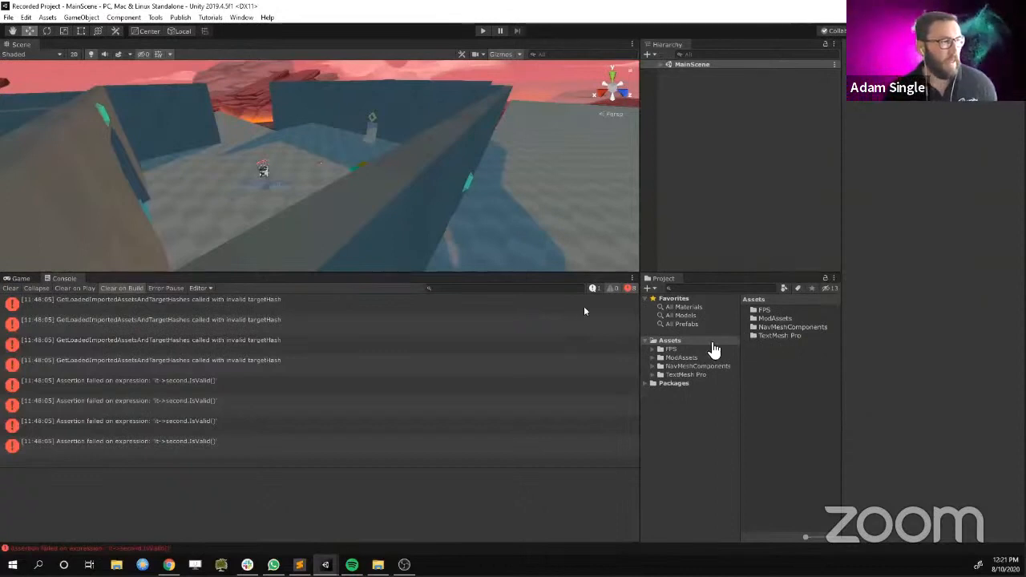
# Clear the Console messages and show the Game view at a 1920x1080 resolution
pyautogui.click(11, 288)
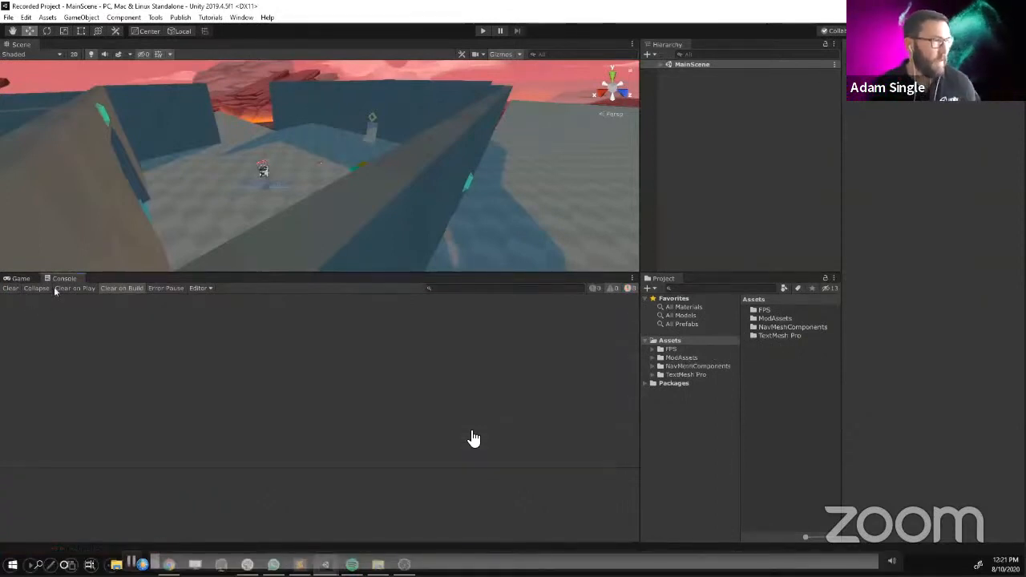
pyautogui.click(20, 278)
pyautogui.moveTo(350, 274)
pyautogui.mouseDown()
pyautogui.moveTo(354, 260)
pyautogui.moveTo(354, 270)
pyautogui.mouseUp()
pyautogui.moveTo(723, 273); pyautogui.dragTo(723, 267)
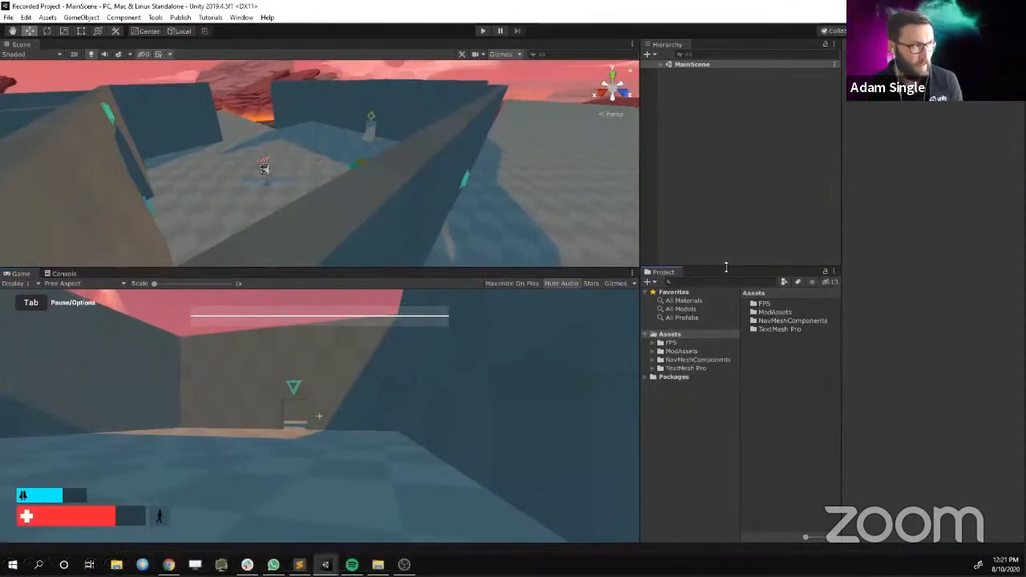
pyautogui.click(102, 290)
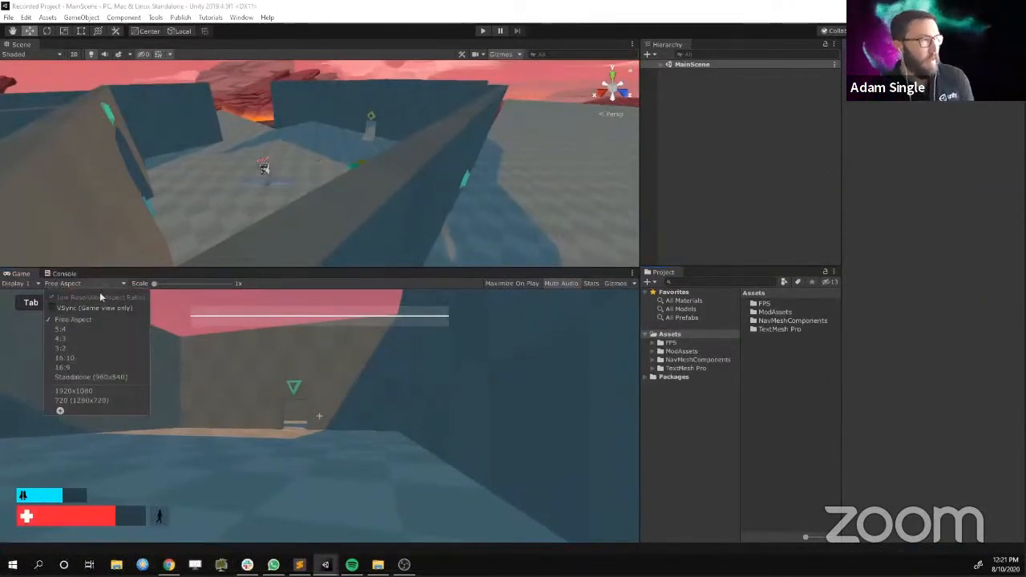
pyautogui.click(89, 389)
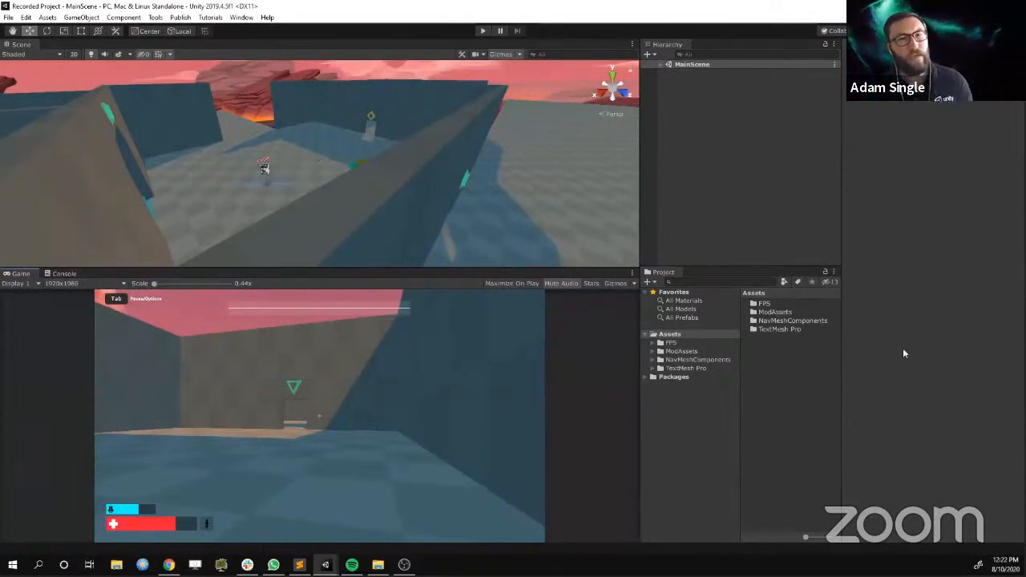
pyautogui.moveTo(725, 266); pyautogui.dragTo(726, 267)
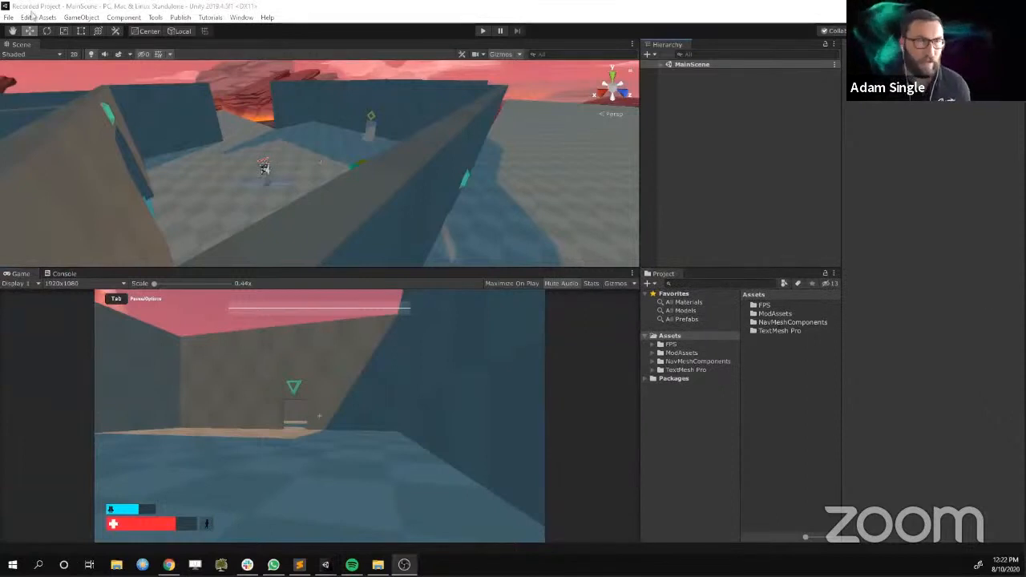
# Find High Definition RP 7.3.1 among all packages and install it in the project
pyautogui.click(8, 16)
pyautogui.click(241, 17)
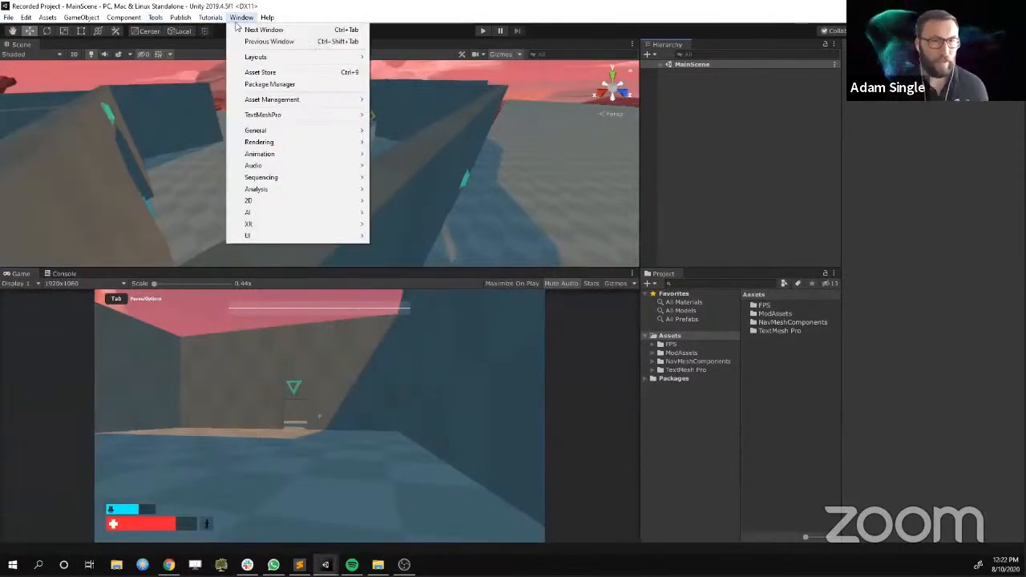
pyautogui.click(311, 86)
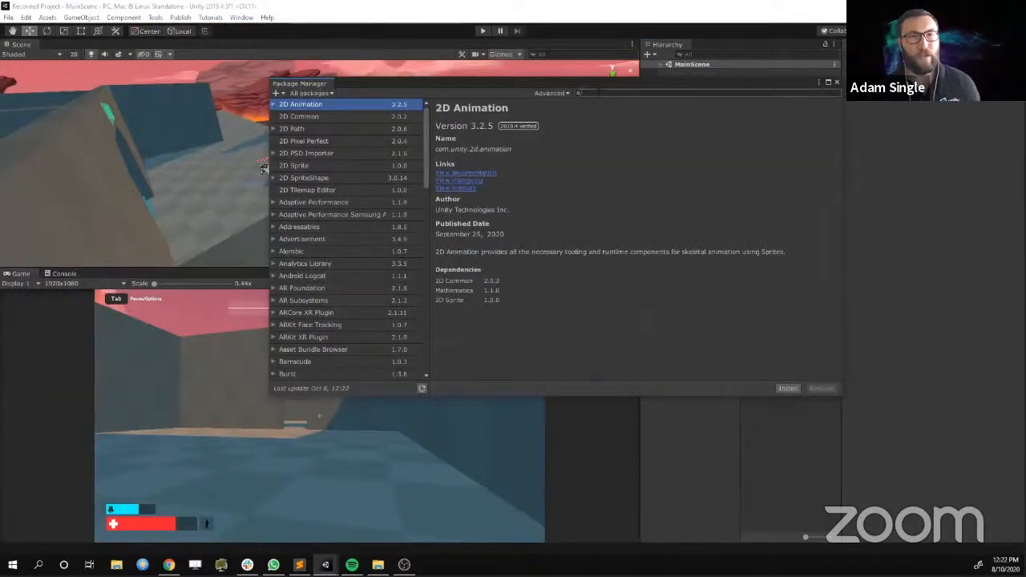
pyautogui.write('ti')
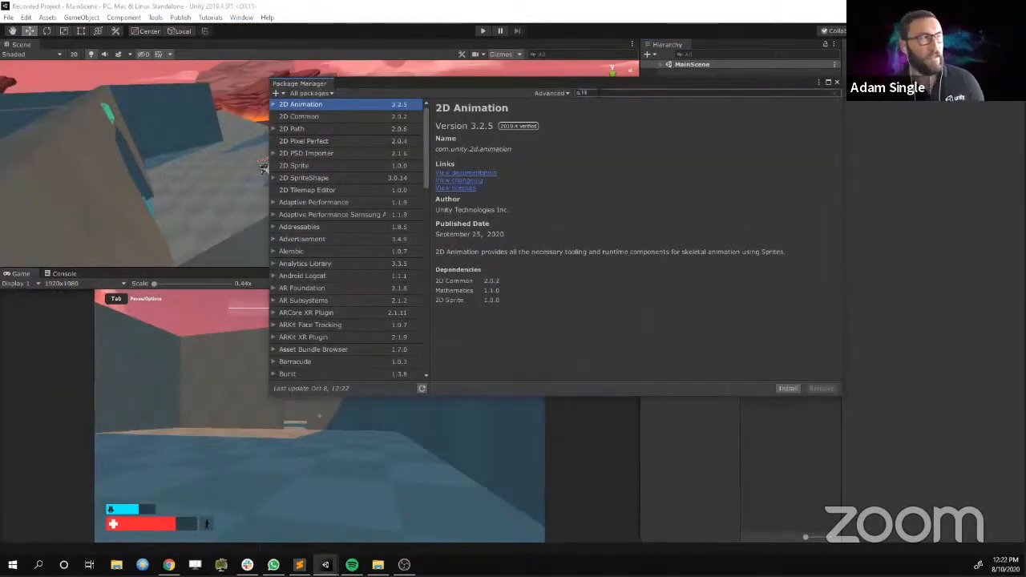
pyautogui.write('gh')
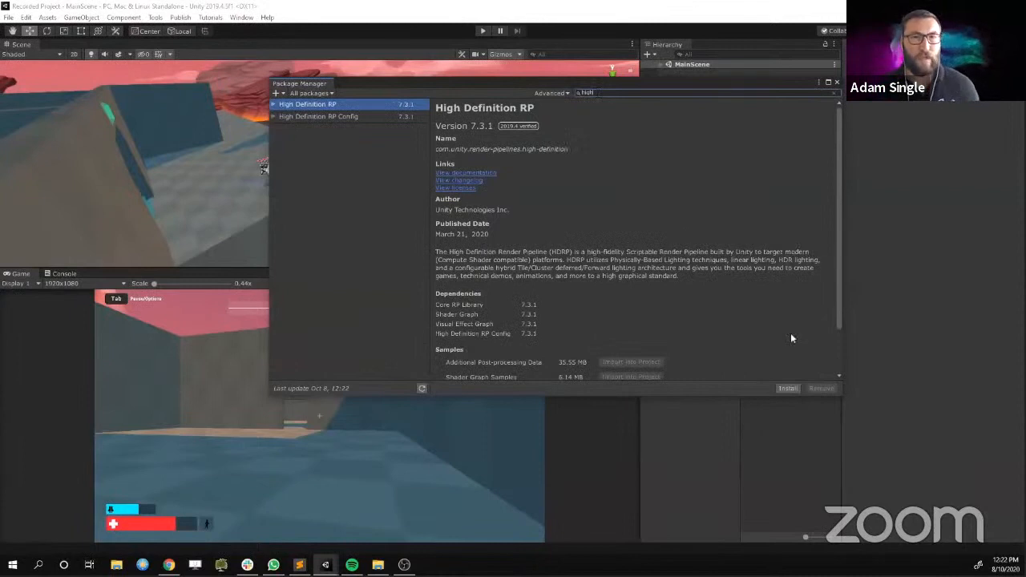
pyautogui.click(789, 389)
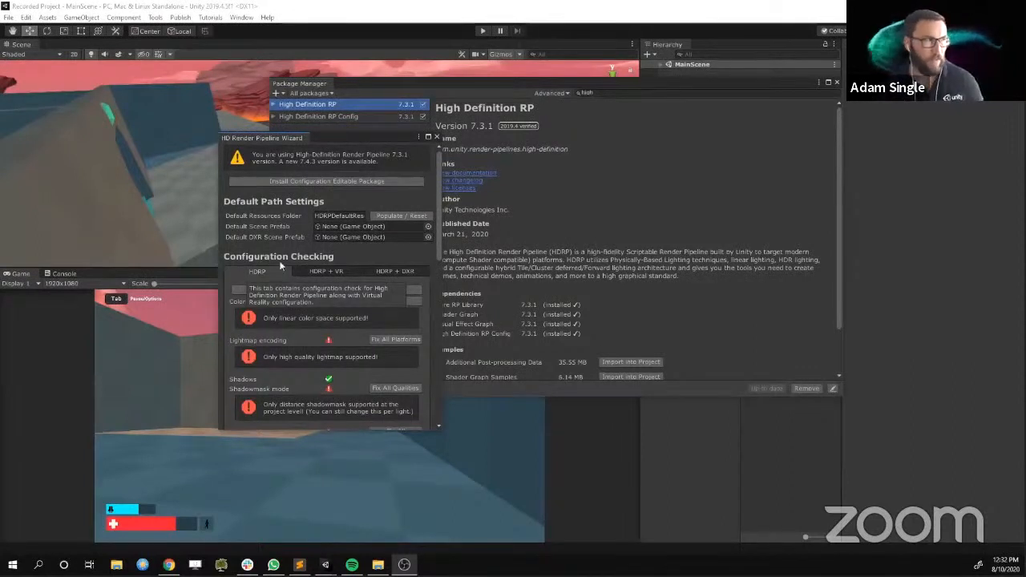
# Fix all HDRP configuration issues with the HD Render Pipeline Wizard and move the wizard off the Scene view
pyautogui.click(329, 290)
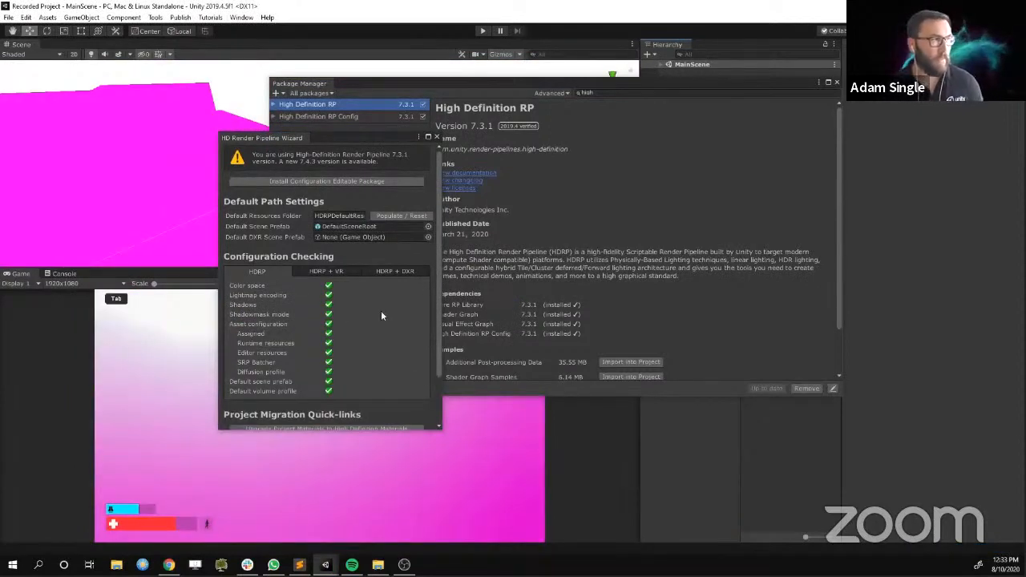
pyautogui.moveTo(351, 140); pyautogui.dragTo(834, 127)
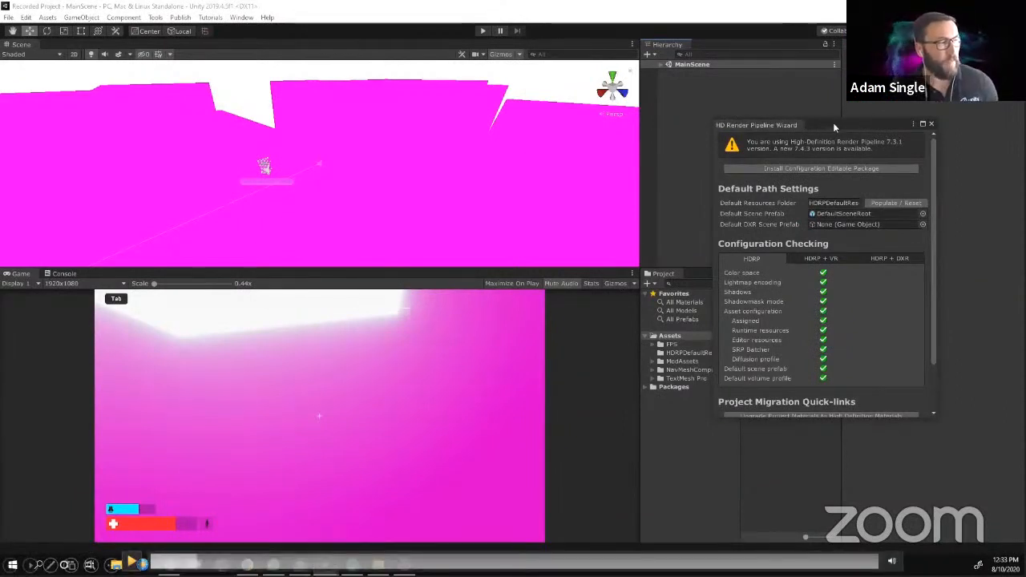
pyautogui.click(266, 457)
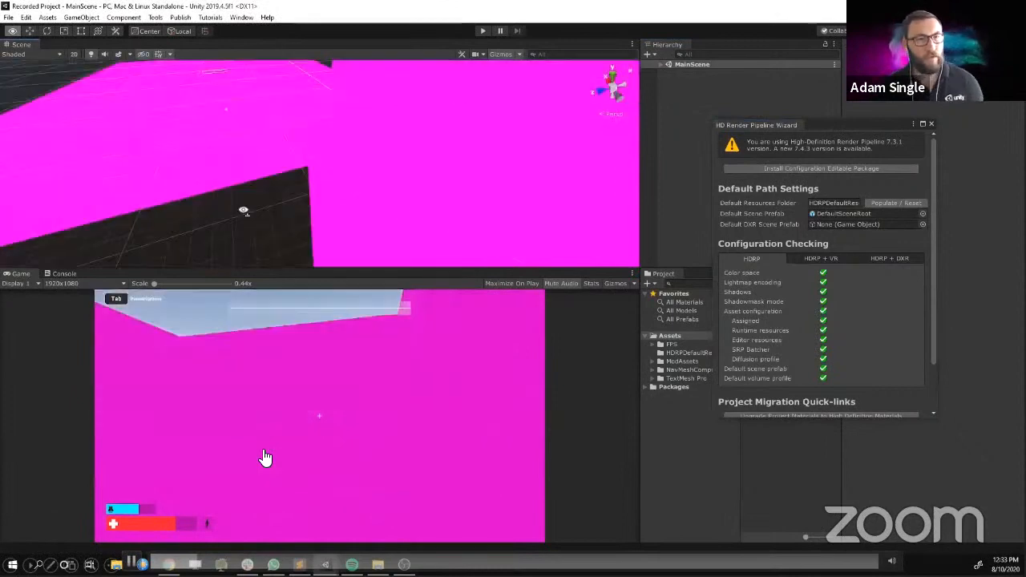
# Upgrade the project materials to High Definition materials and close the HD Render Pipeline Wizard
pyautogui.moveTo(468, 71); pyautogui.dragTo(866, 225, button='right')
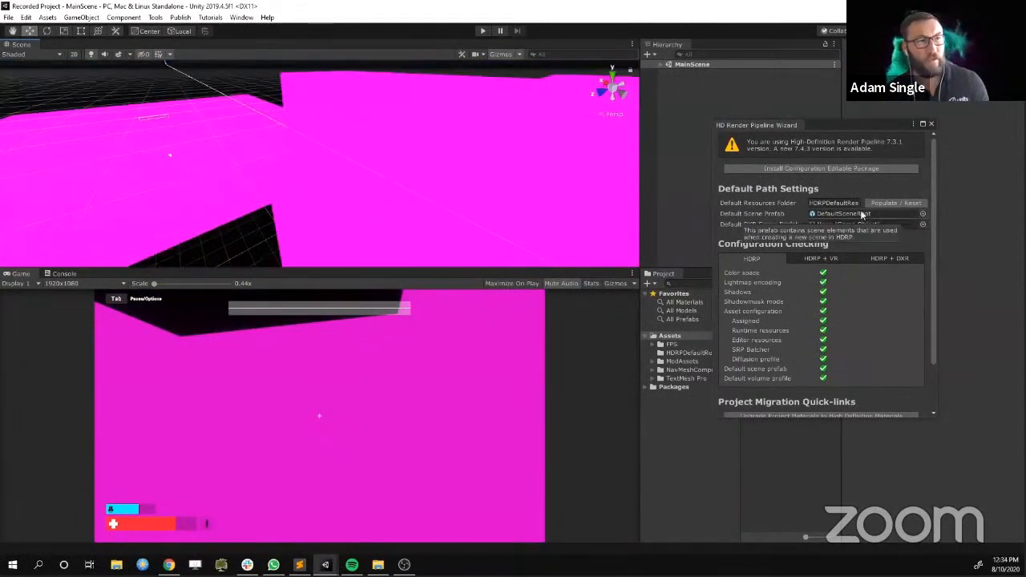
pyautogui.scroll(-3, 864, 215)
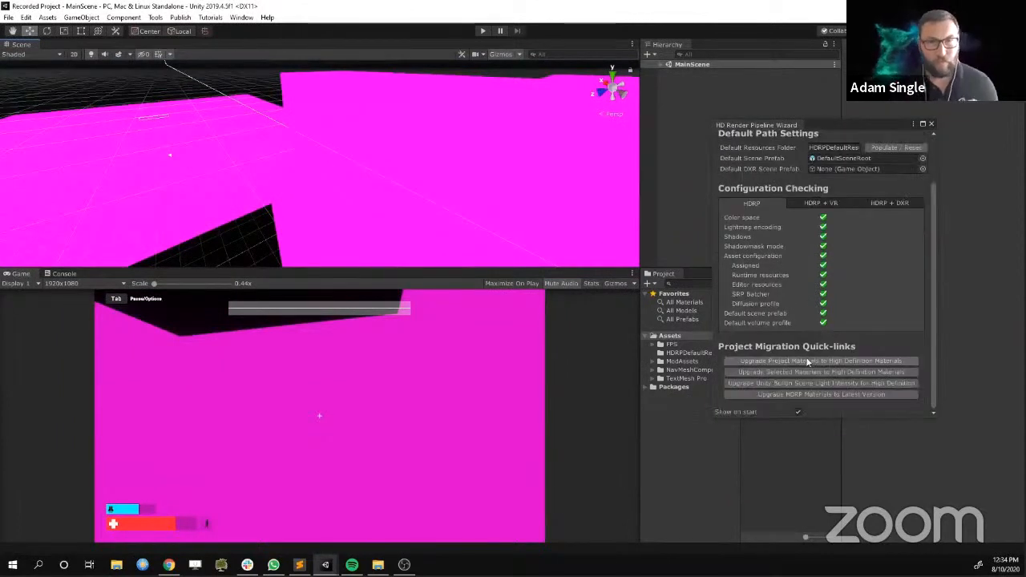
pyautogui.click(854, 362)
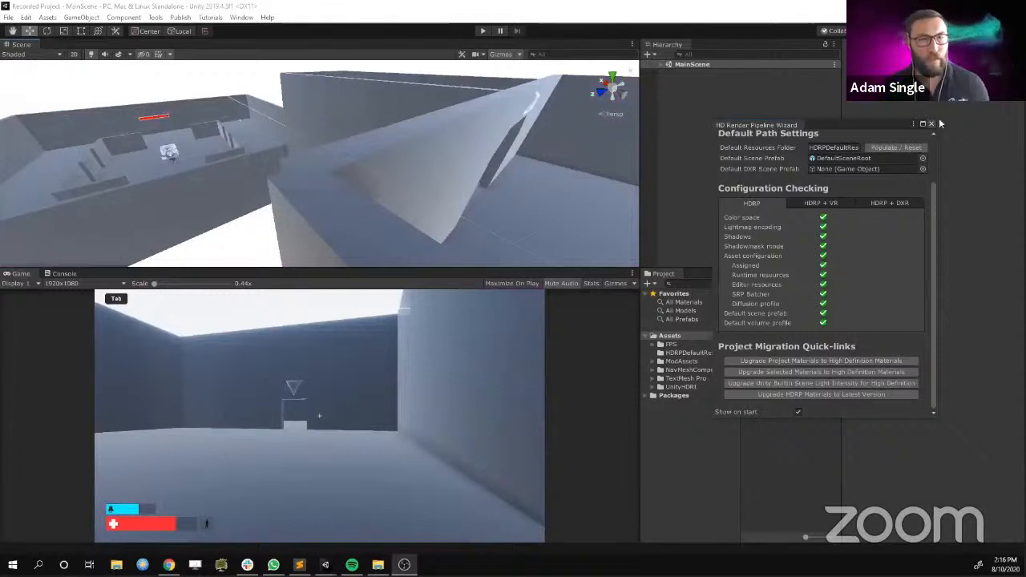
pyautogui.click(930, 124)
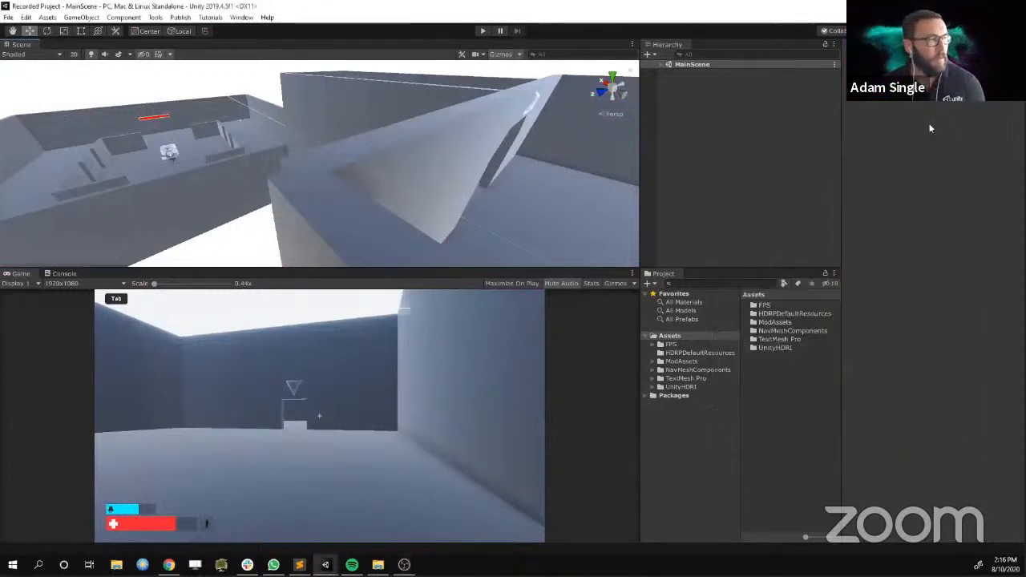
# Open the HDRP Default Settings in the project settings at the Volume Components section
pyautogui.click(12, 21)
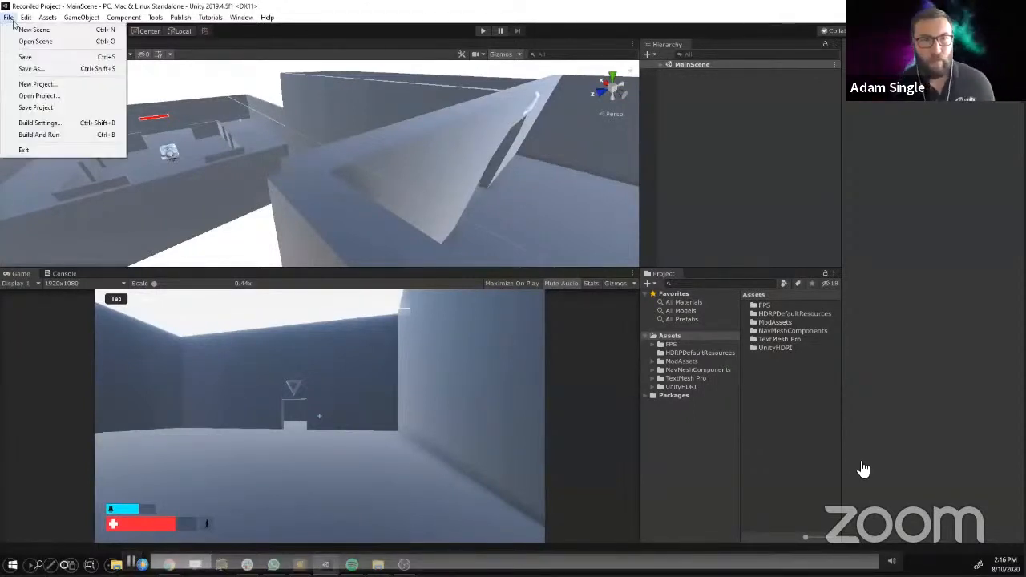
pyautogui.moveTo(26, 19)
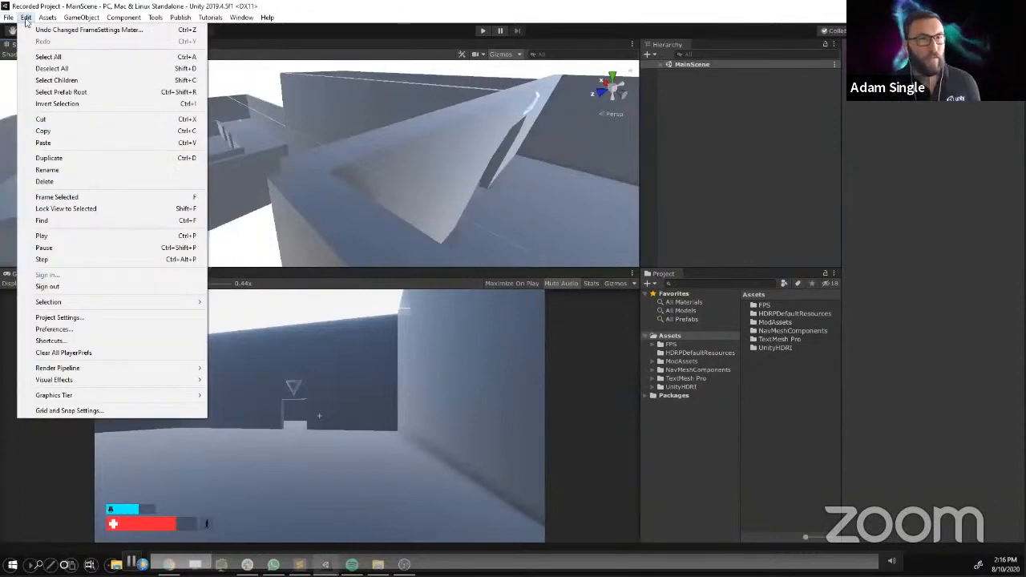
pyautogui.click(96, 317)
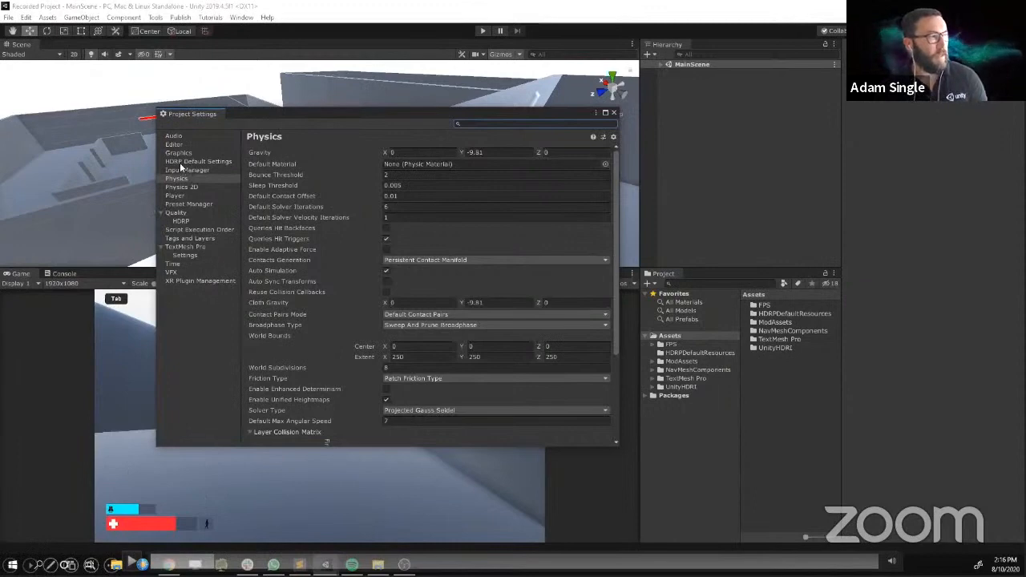
pyautogui.click(180, 161)
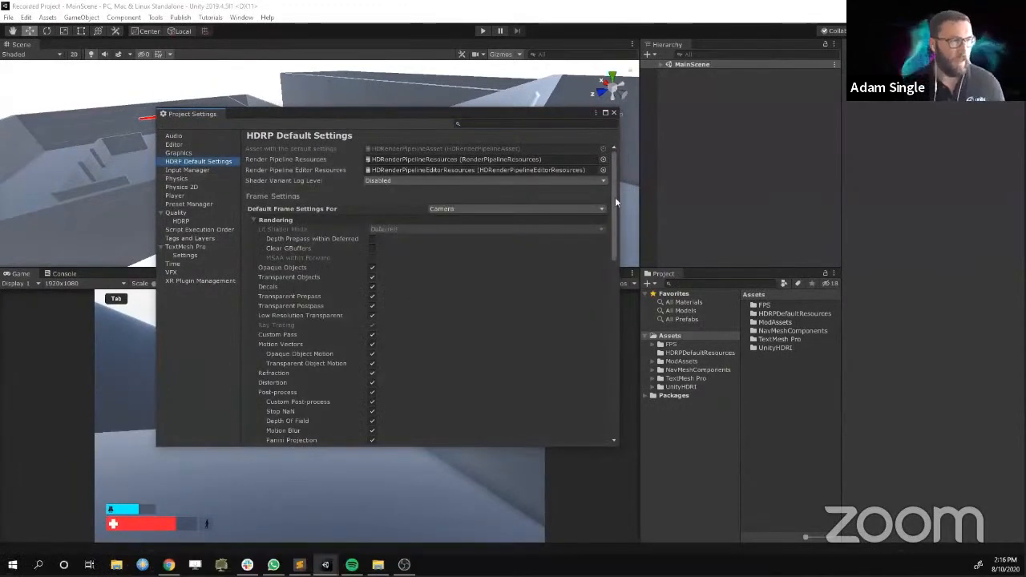
pyautogui.moveTo(615, 198); pyautogui.dragTo(614, 330)
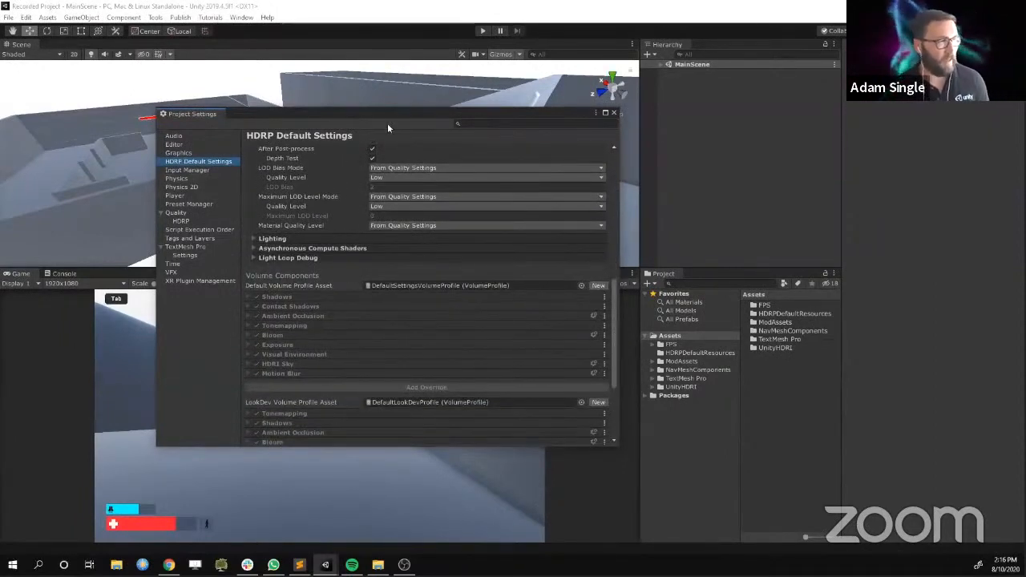
pyautogui.moveTo(387, 119); pyautogui.dragTo(239, 40)
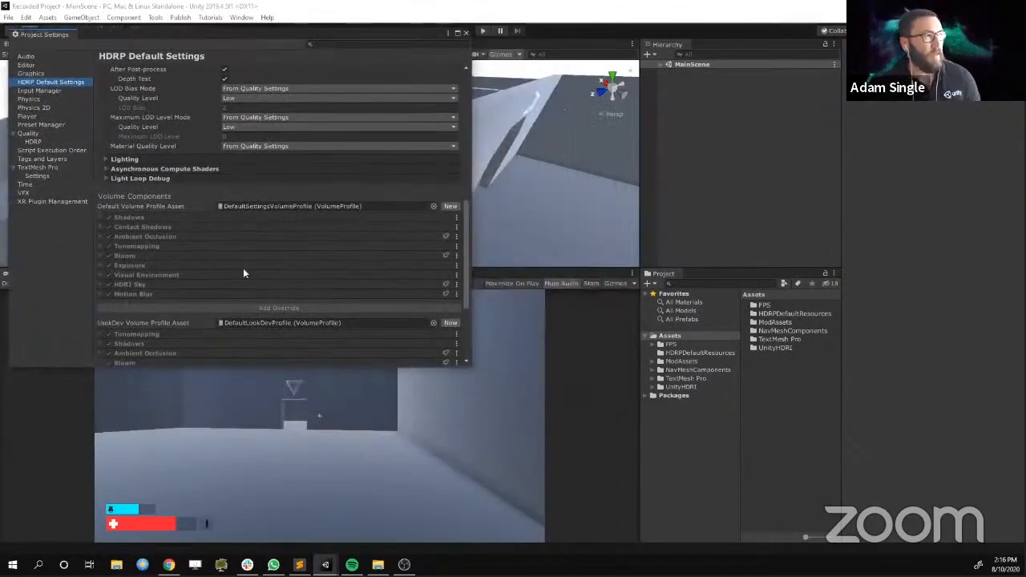
pyautogui.click(314, 207)
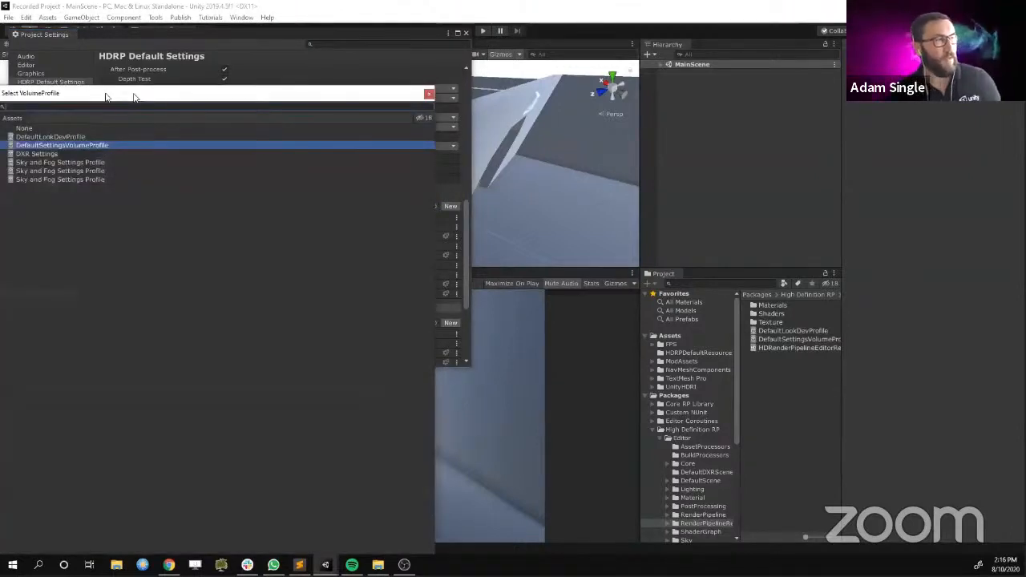
pyautogui.moveTo(134, 97); pyautogui.dragTo(607, 125)
pyautogui.click(490, 152)
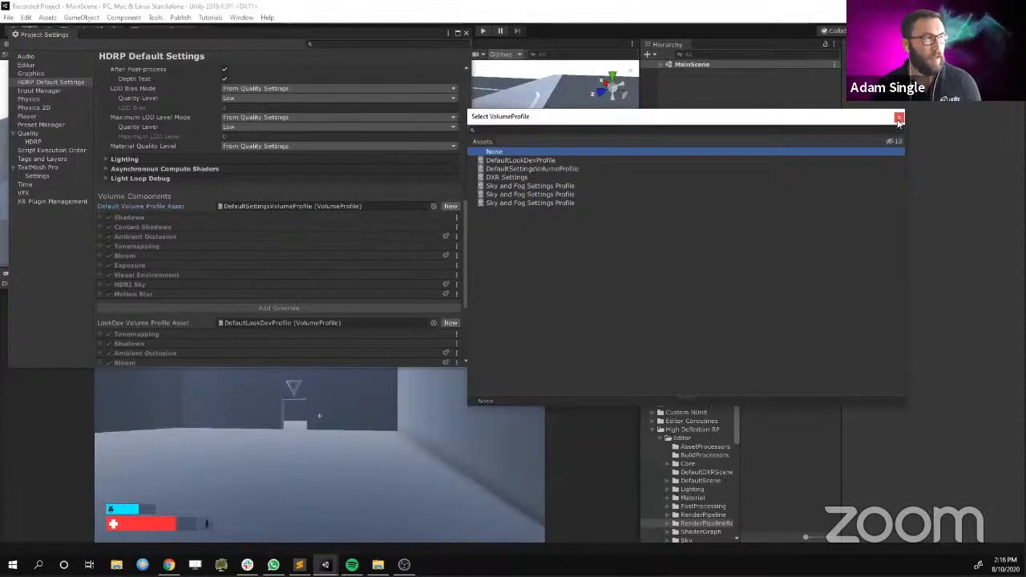
pyautogui.click(898, 119)
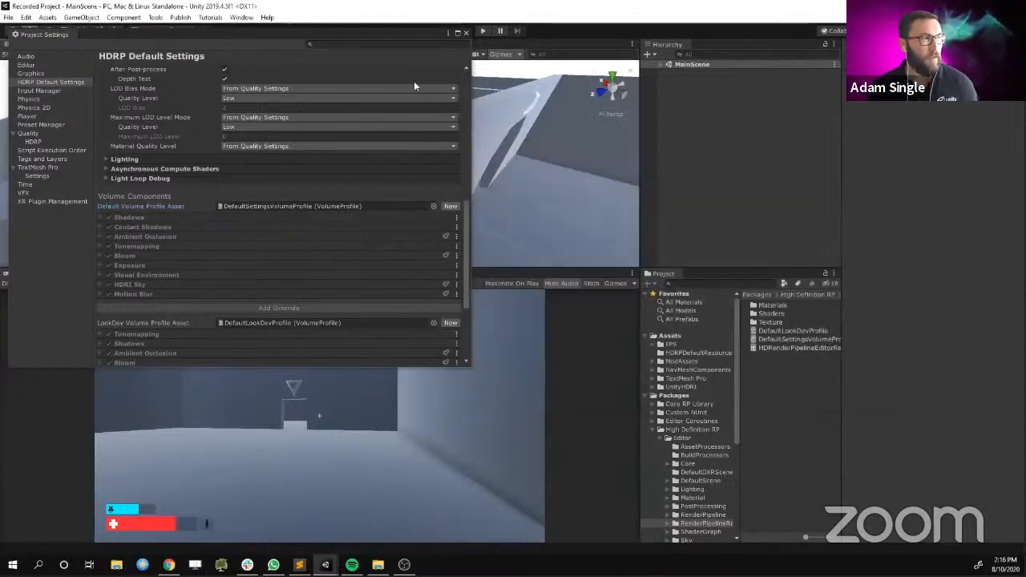
# Assign the Sky and Fog Settings Profile from the HDRPDefaultResources folder as the Default Volume Profile Asset
pyautogui.click(691, 353)
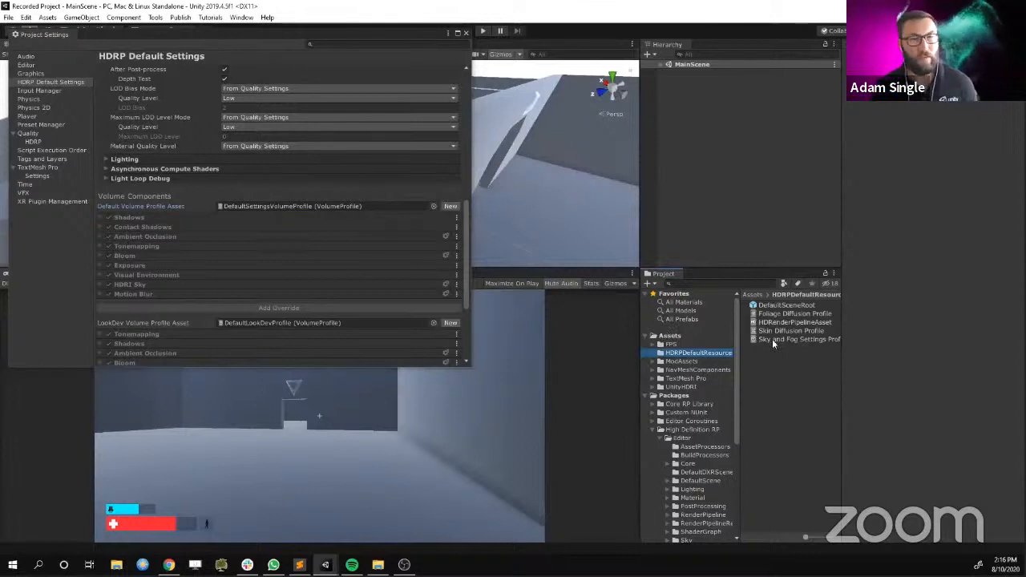
pyautogui.click(824, 340)
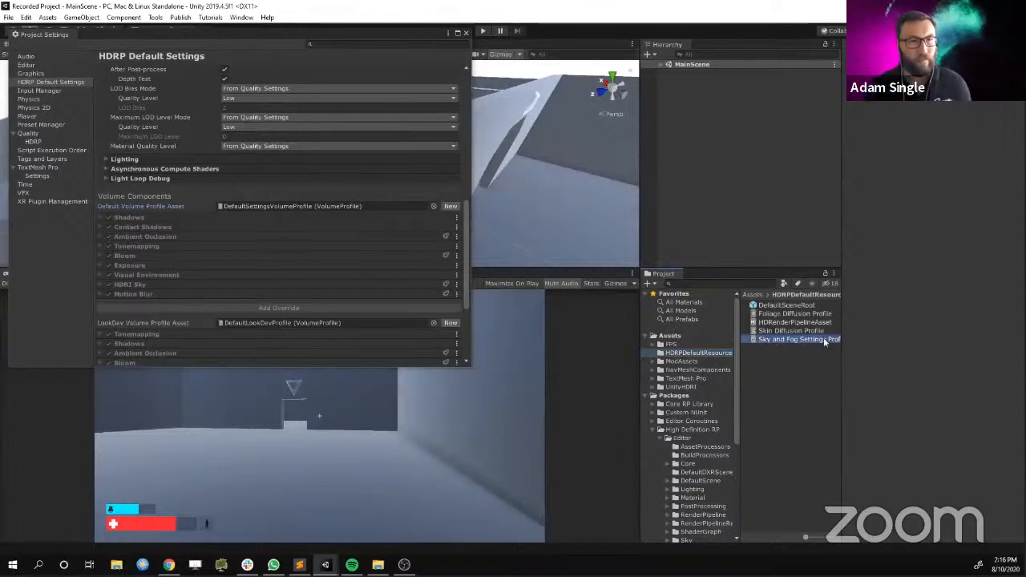
pyautogui.moveTo(826, 342); pyautogui.dragTo(328, 208)
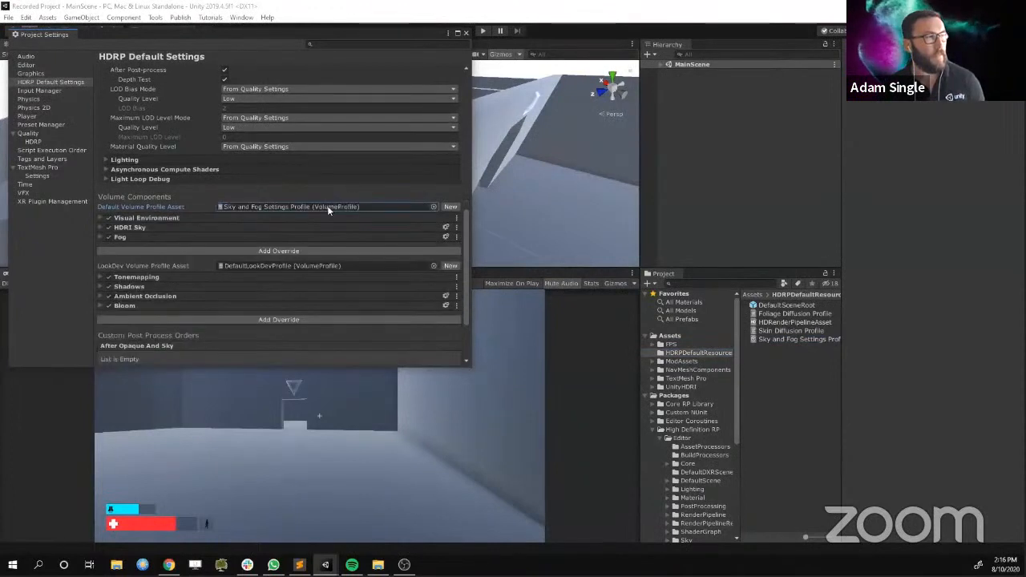
# Locate the texture used by the HDRI Sky override of the Sky and Fog Settings Profile and view its import settings
pyautogui.click(794, 340)
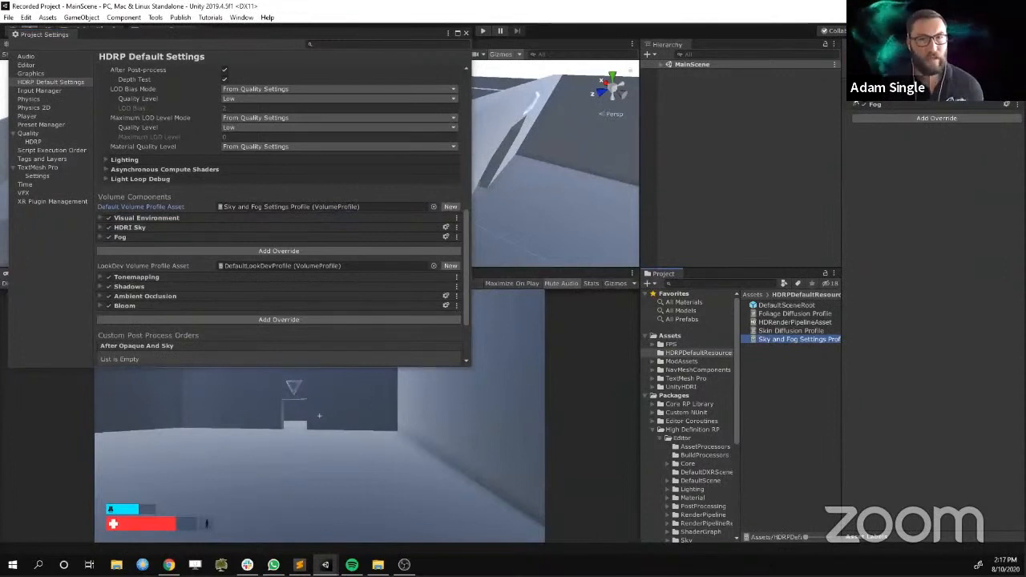
pyautogui.click(854, 96)
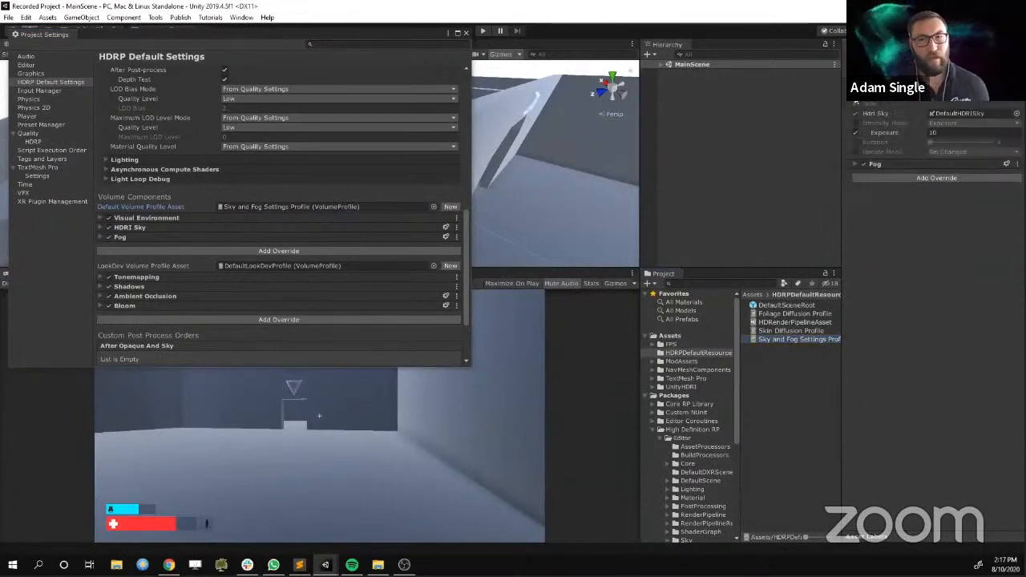
pyautogui.click(954, 113)
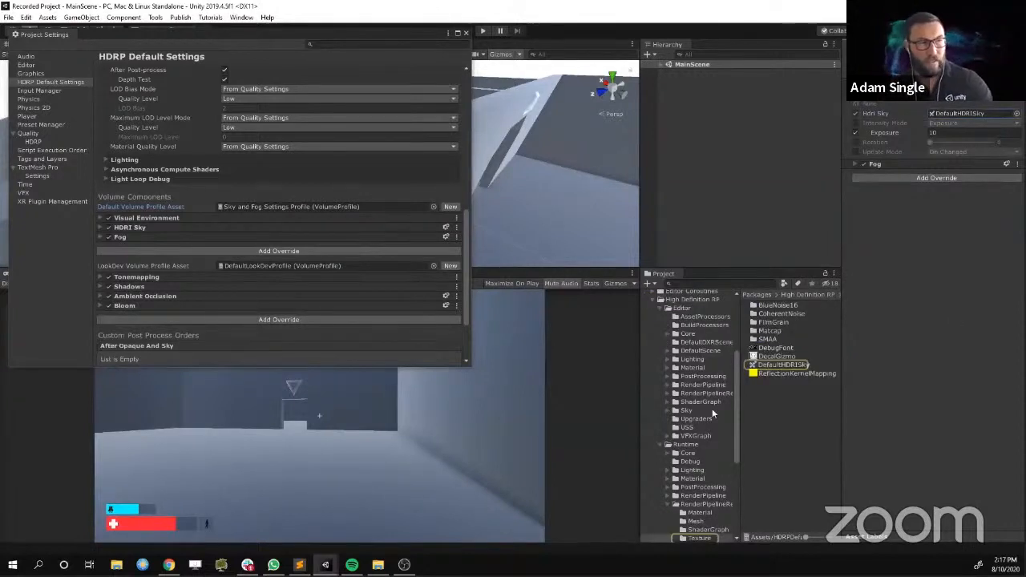
pyautogui.scroll(3, 683, 350)
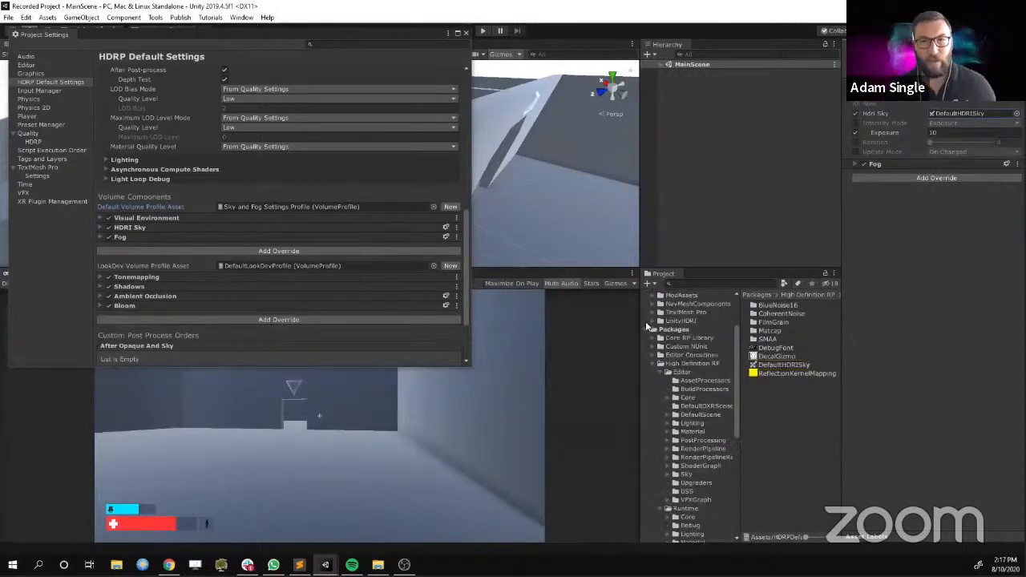
pyautogui.click(774, 366)
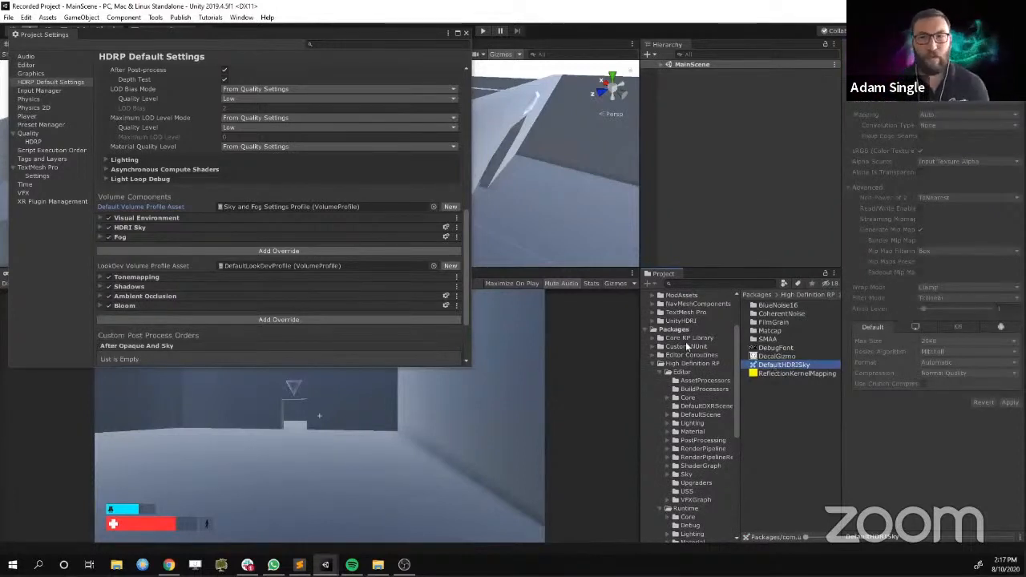
# Select the UnityTutorial_Skybox05 texture in the project's FPS/Art/Textures/Backgrounds folder
pyautogui.scroll(2, 685, 341)
pyautogui.scroll(1, 680, 342)
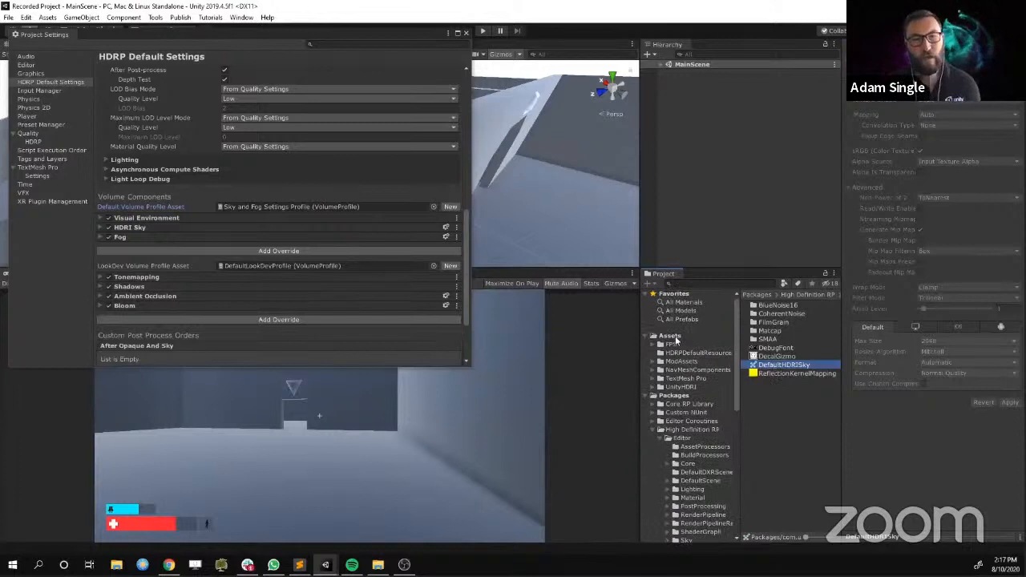
pyautogui.click(670, 335)
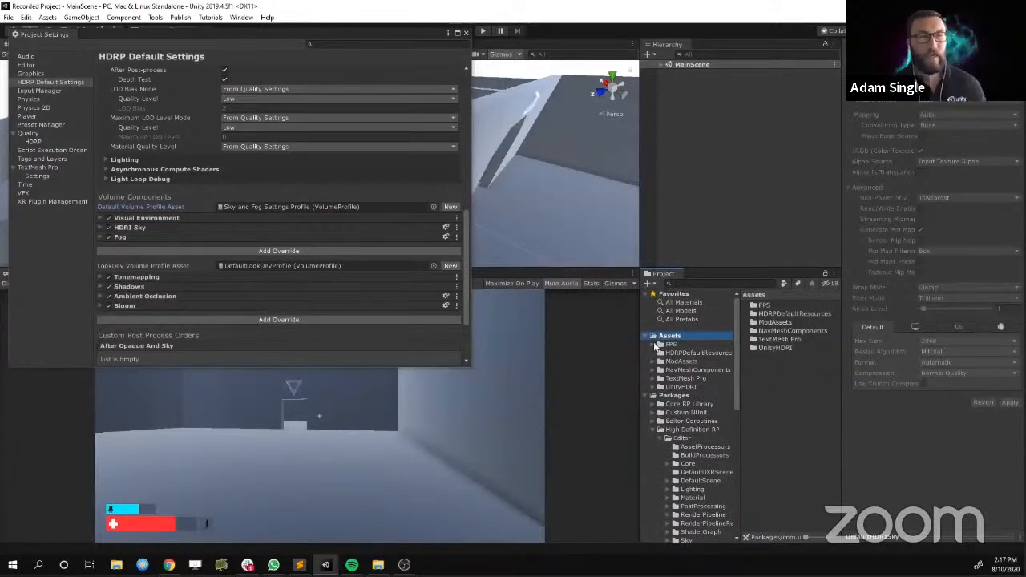
pyautogui.click(656, 344)
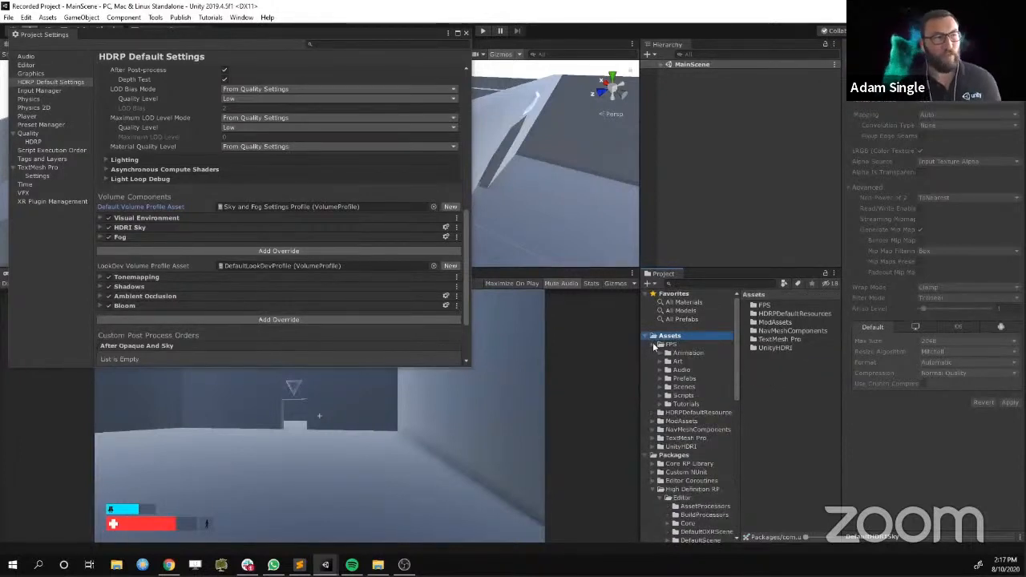
pyautogui.click(661, 362)
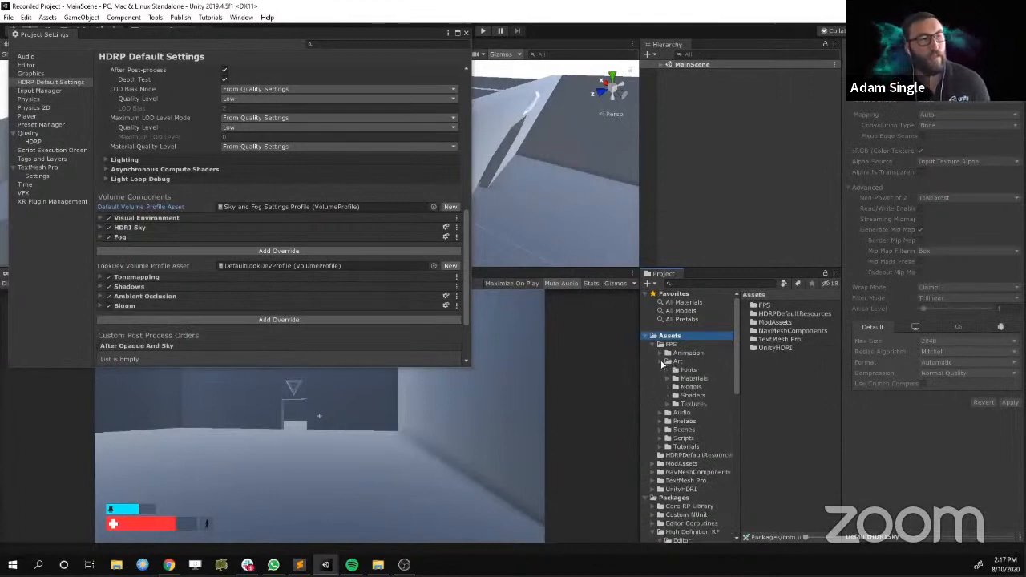
pyautogui.click(675, 404)
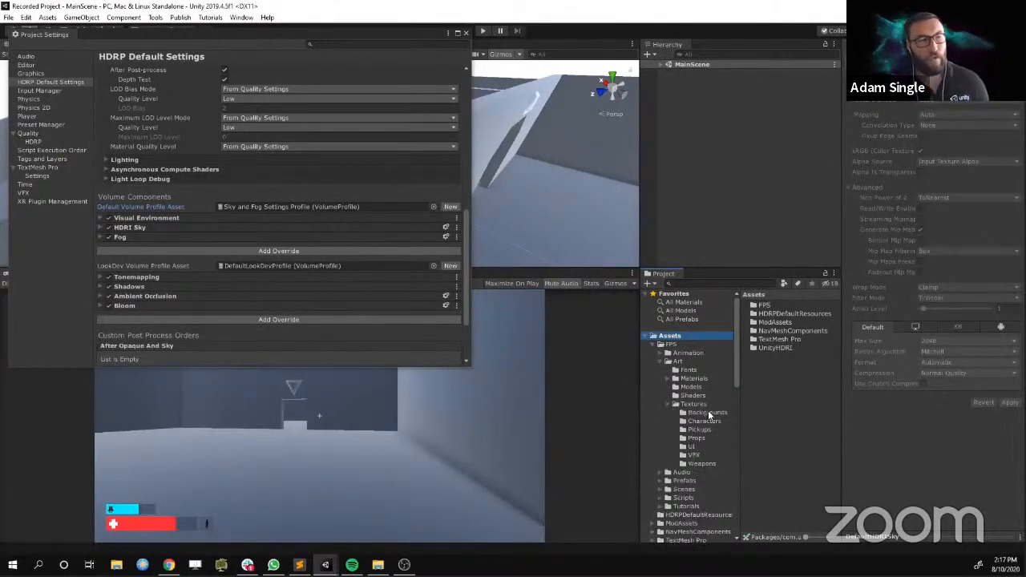
pyautogui.click(708, 413)
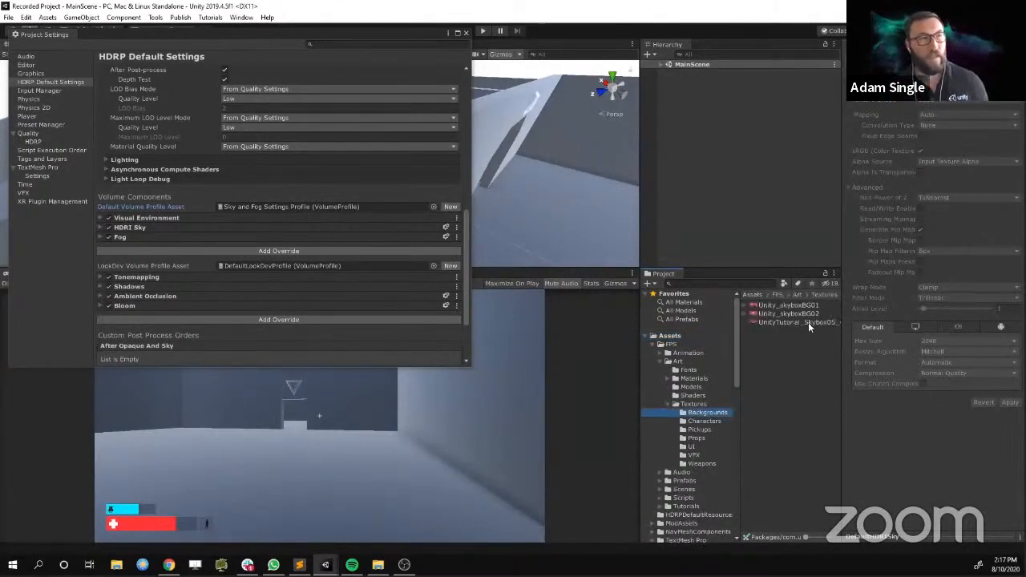
pyautogui.click(809, 322)
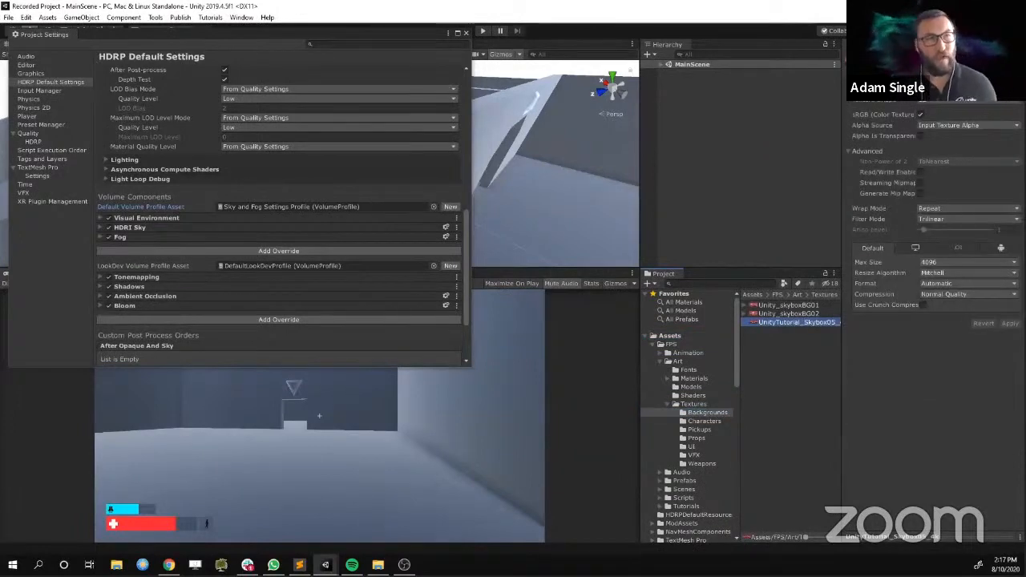
# Set the skybox texture's shape to Cube with Latitude-Longitude Layout mapping and apply the import settings
pyautogui.click(969, 91)
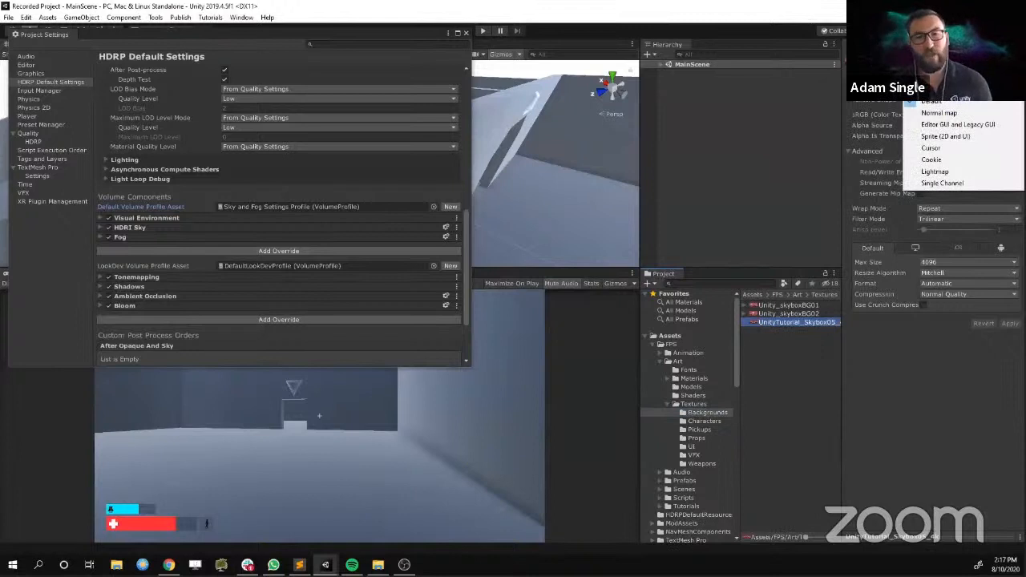
pyautogui.press('Escape')
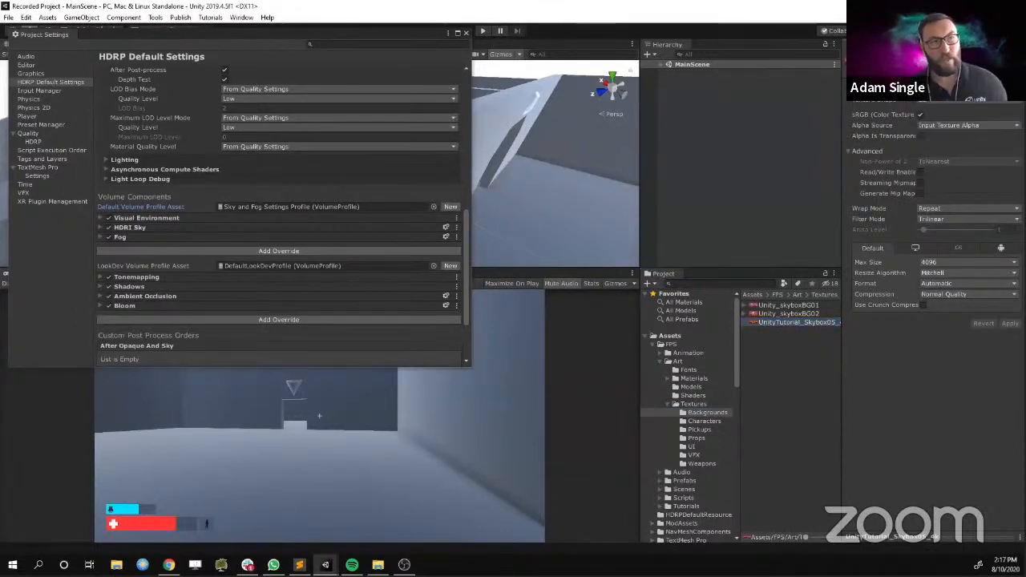
pyautogui.click(954, 101)
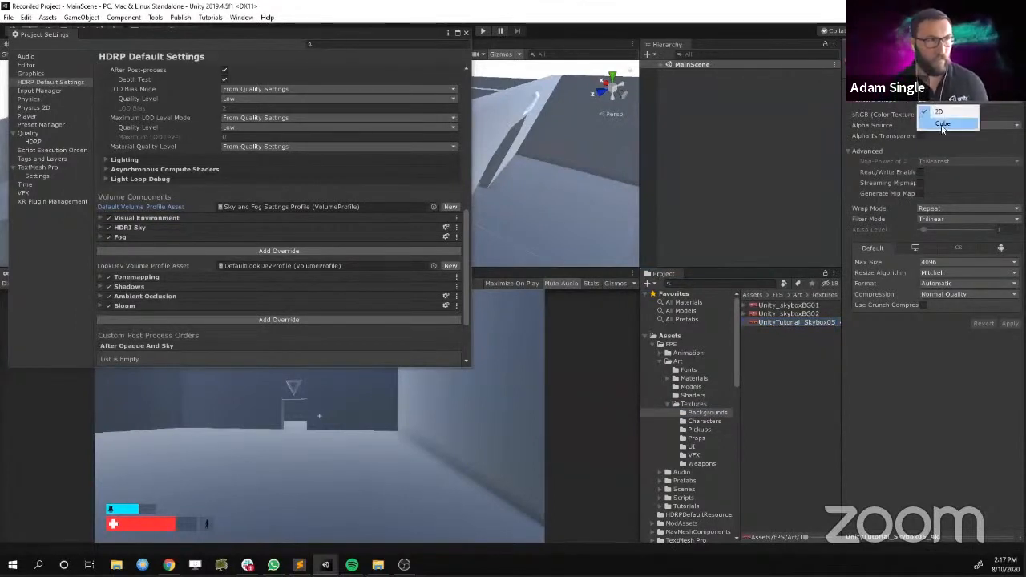
pyautogui.click(943, 126)
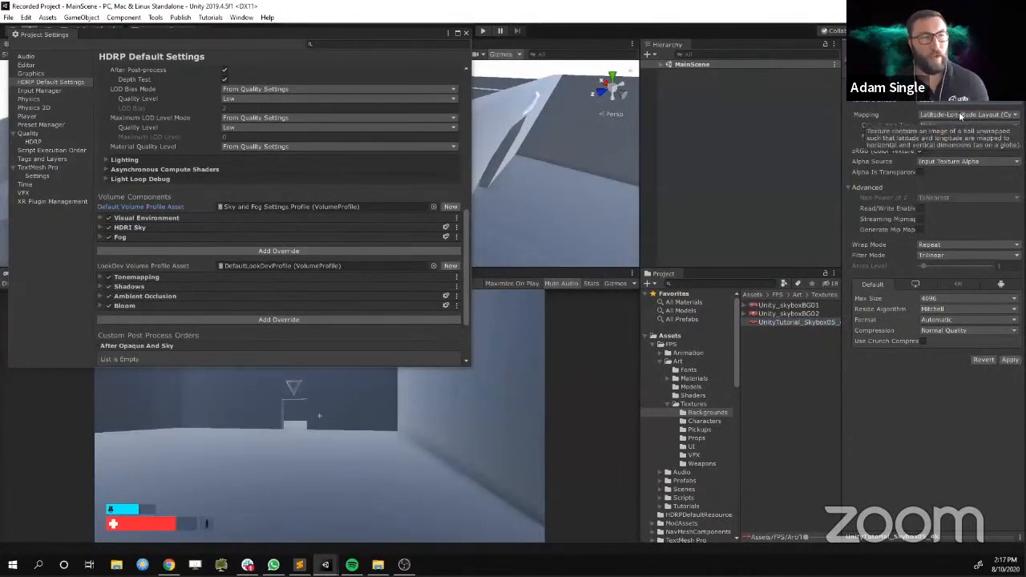
pyautogui.click(1010, 360)
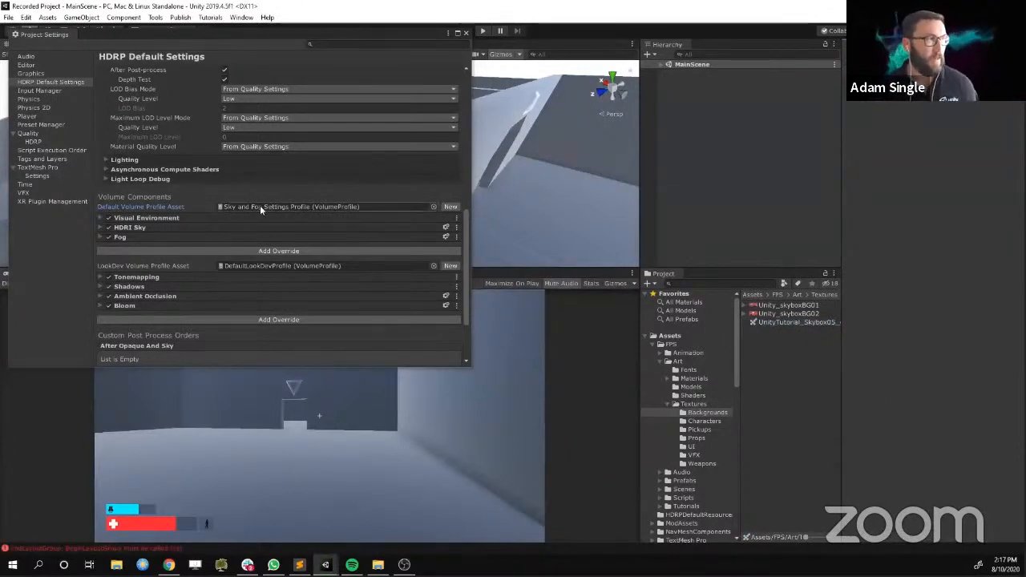
# Assign the UnityTutorial_Skybox05 cubemap as the Hdri Sky of the default volume profile and close the project settings
pyautogui.click(101, 228)
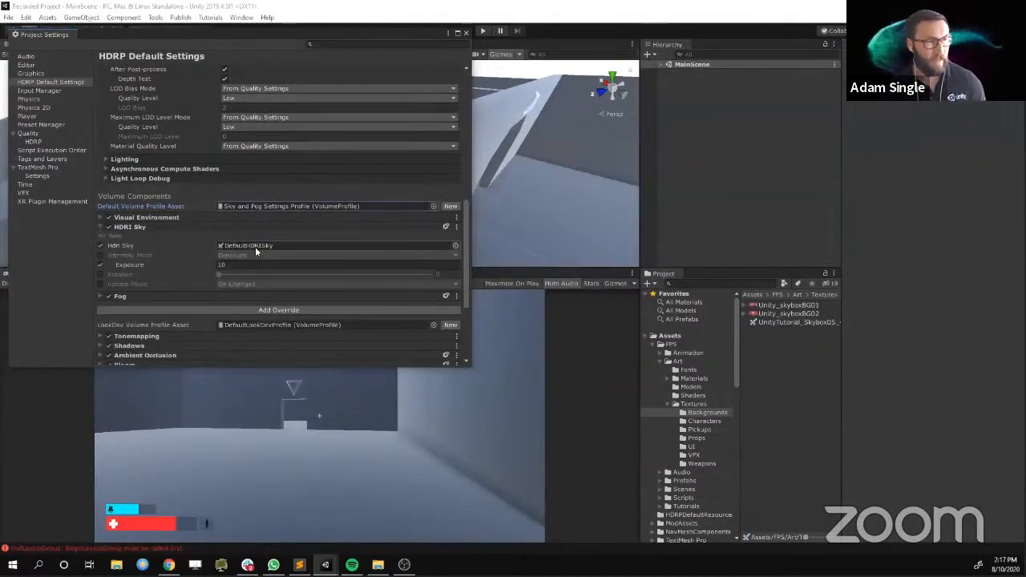
pyautogui.click(265, 247)
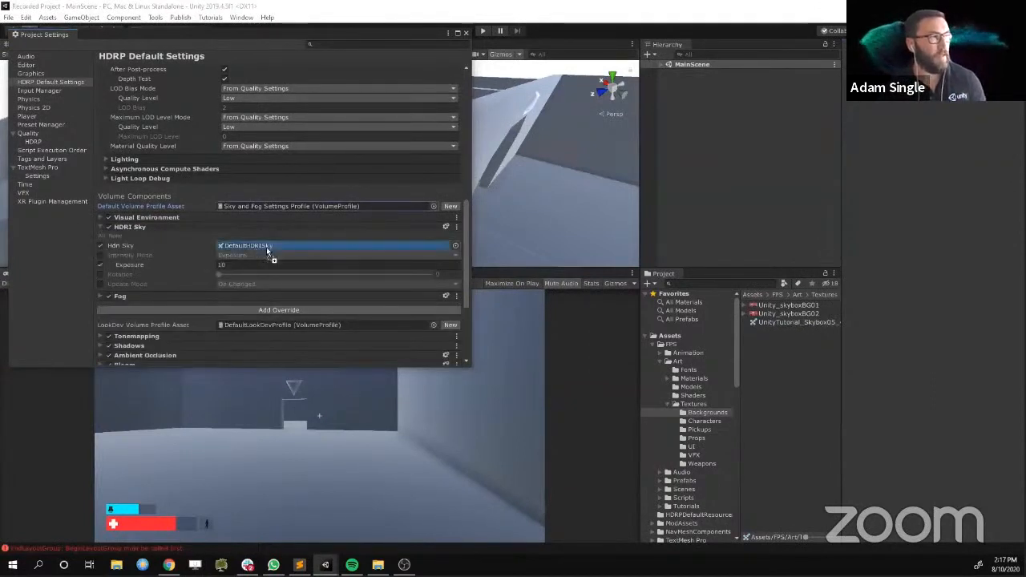
pyautogui.moveTo(267, 246); pyautogui.dragTo(266, 245)
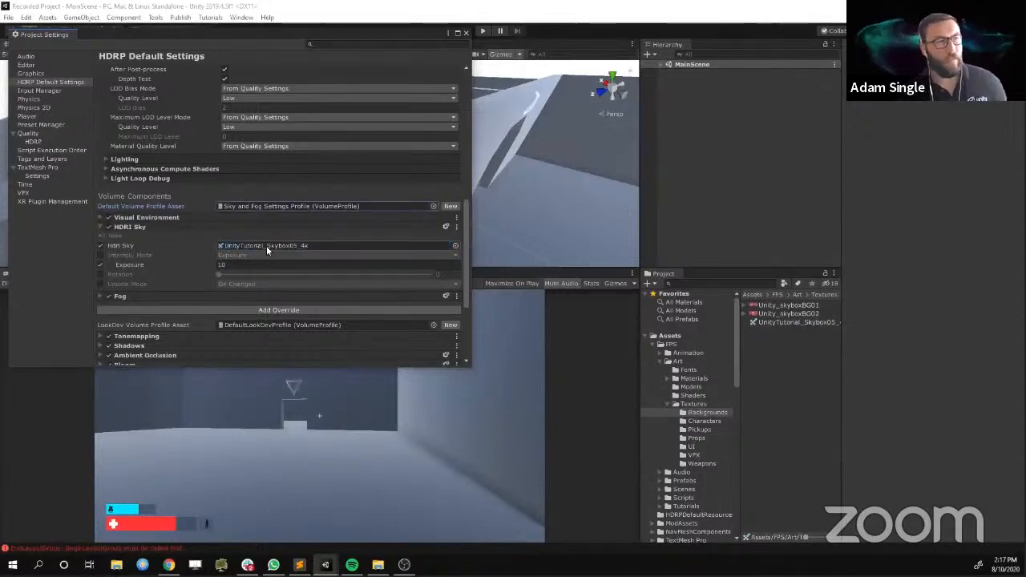
pyautogui.click(466, 34)
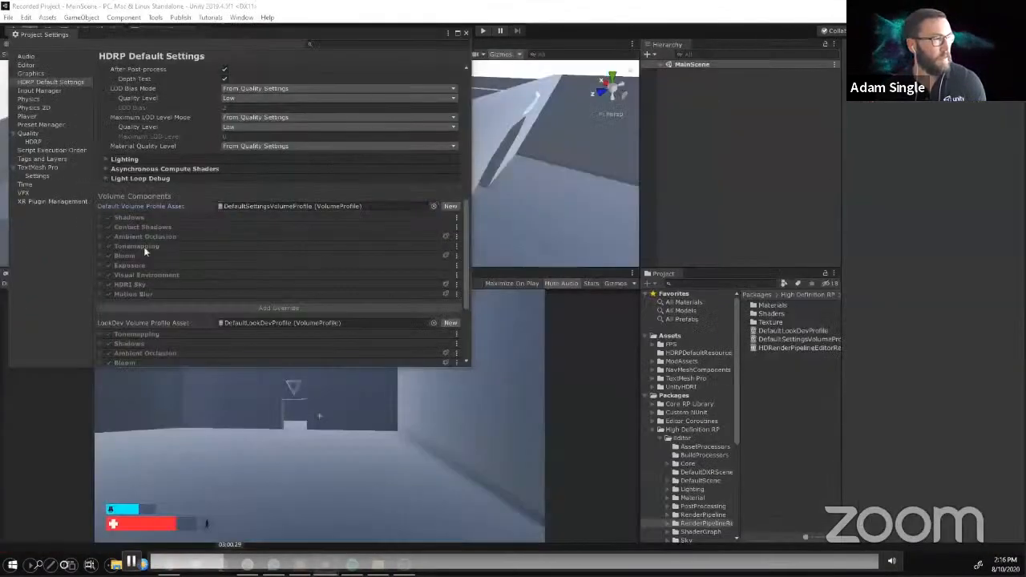
pyautogui.click(696, 353)
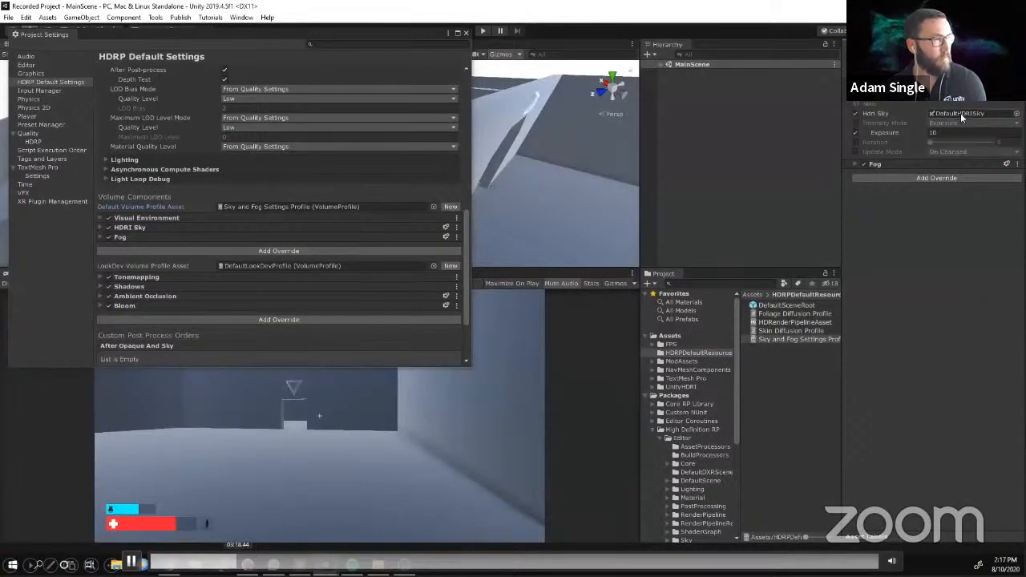
pyautogui.click(961, 113)
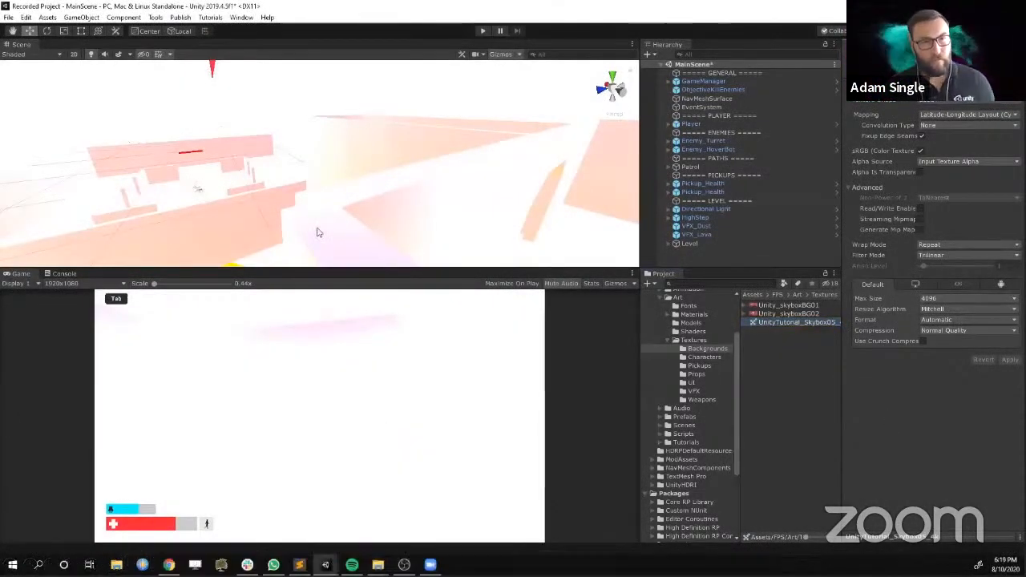
# Set the HDRI Sky exposure to 1 in the Sky and Fog Settings Profile from the HDRPDefaultResources folder
pyautogui.click(699, 452)
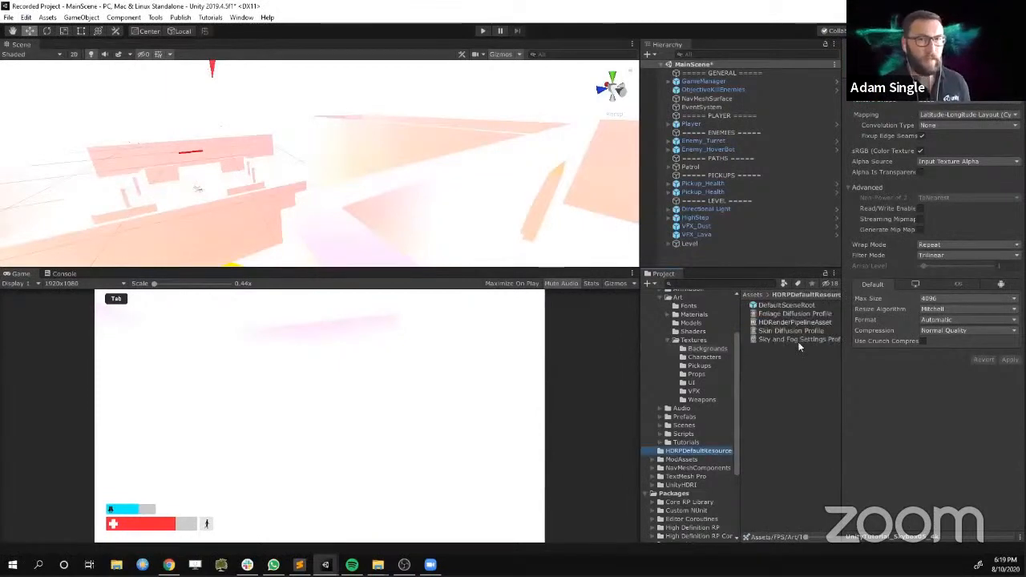
pyautogui.click(798, 340)
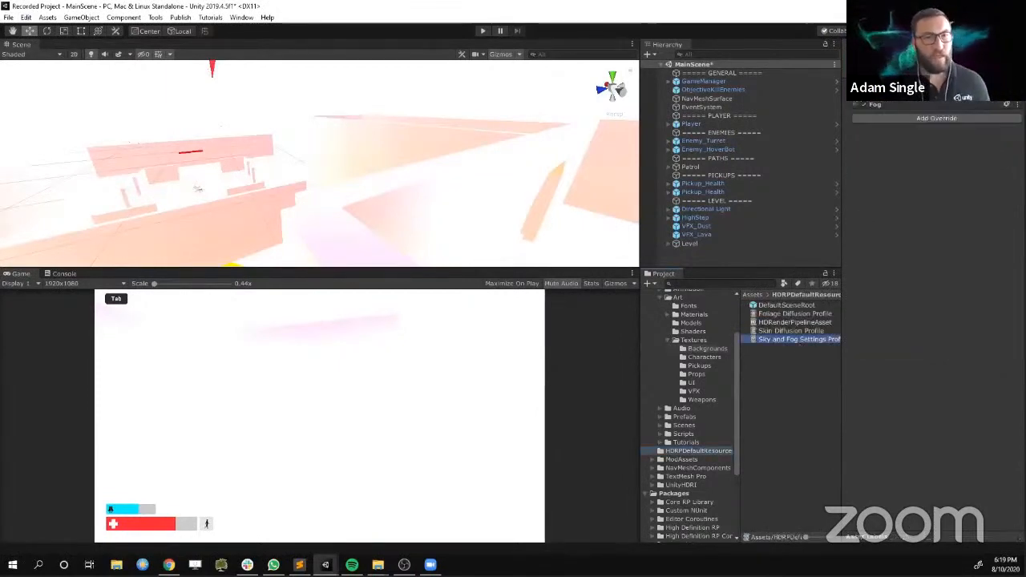
pyautogui.click(886, 95)
pyautogui.click(943, 133)
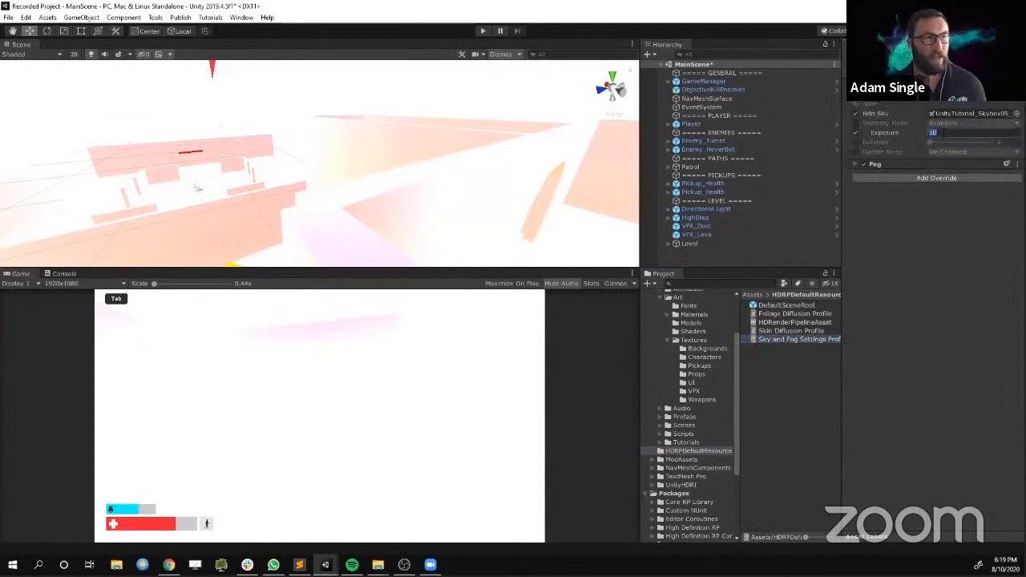
pyautogui.write('1')
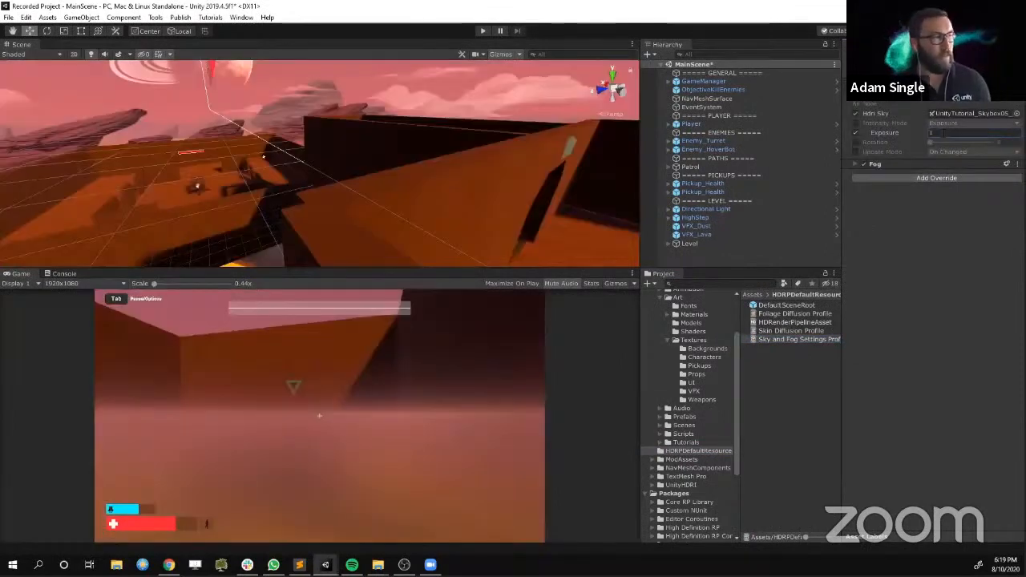
# Remove the Fog override from the Sky and Fog Settings Profile
pyautogui.click(856, 164)
pyautogui.click(1017, 163)
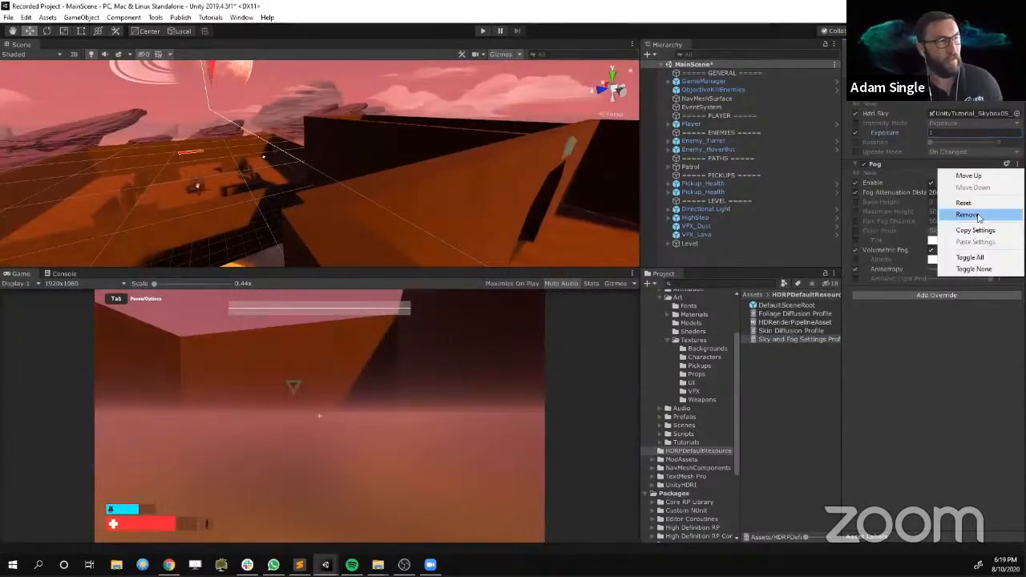
pyautogui.click(978, 214)
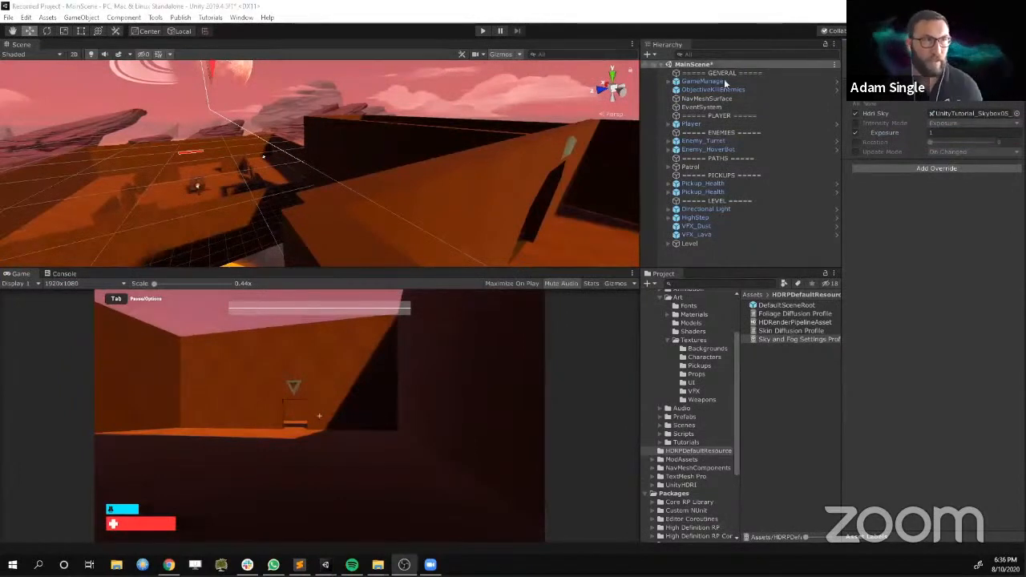
# Deactivate the WeaponCamera object under the Player's Main Camera
pyautogui.click(670, 125)
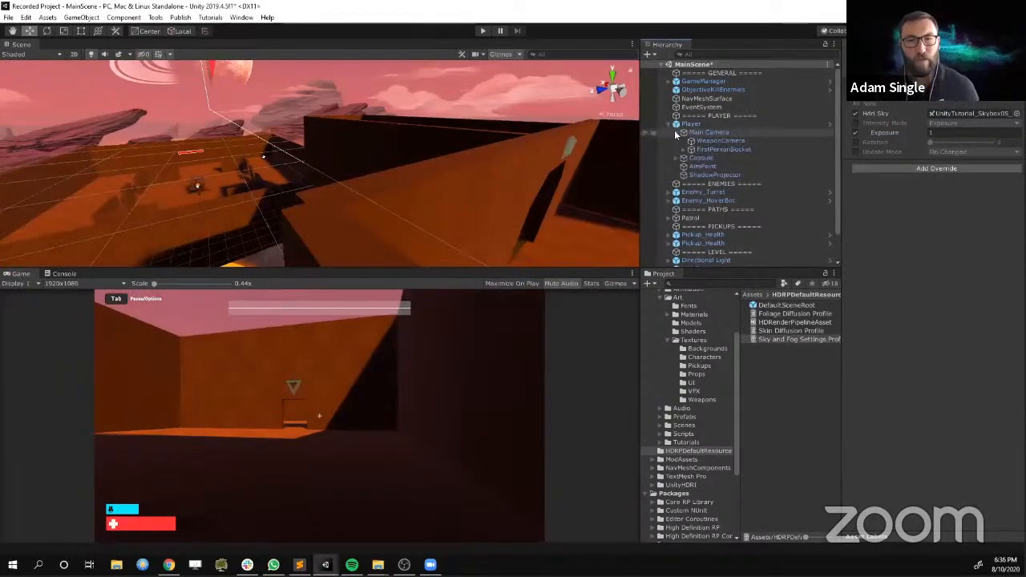
pyautogui.click(706, 141)
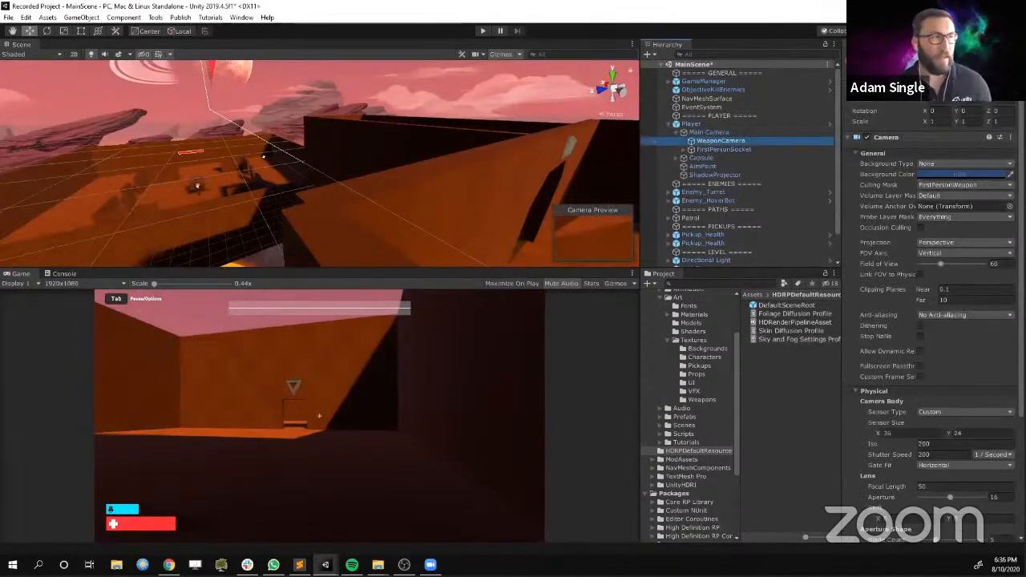
pyautogui.click(869, 60)
# Set the Main Camera's Culling Mask to Everything
pyautogui.click(721, 133)
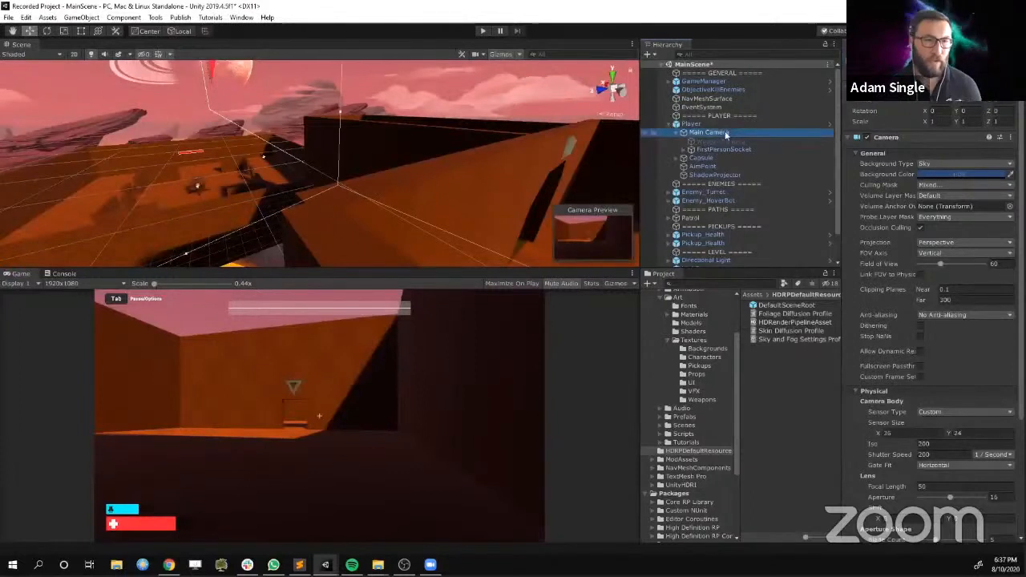
pyautogui.click(963, 184)
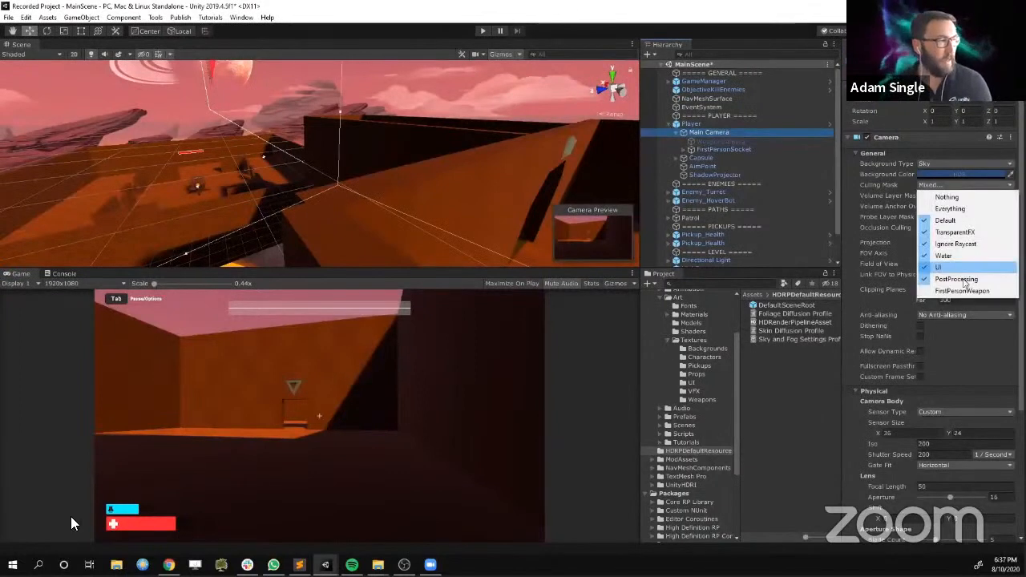
pyautogui.click(950, 208)
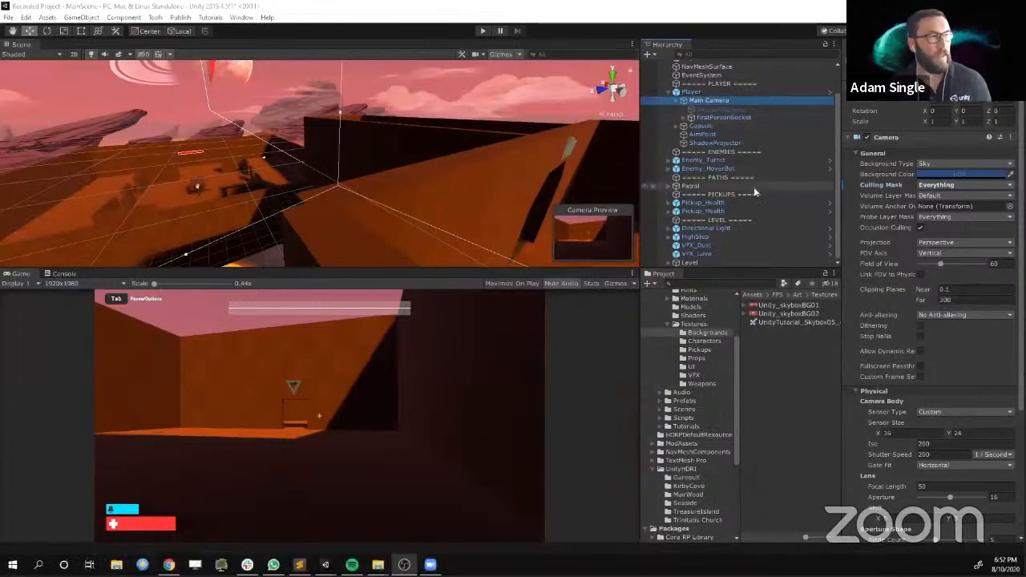
# Change the Directional Light's emission colour to a pale peach, RGB 234, 205, 182
pyautogui.click(718, 229)
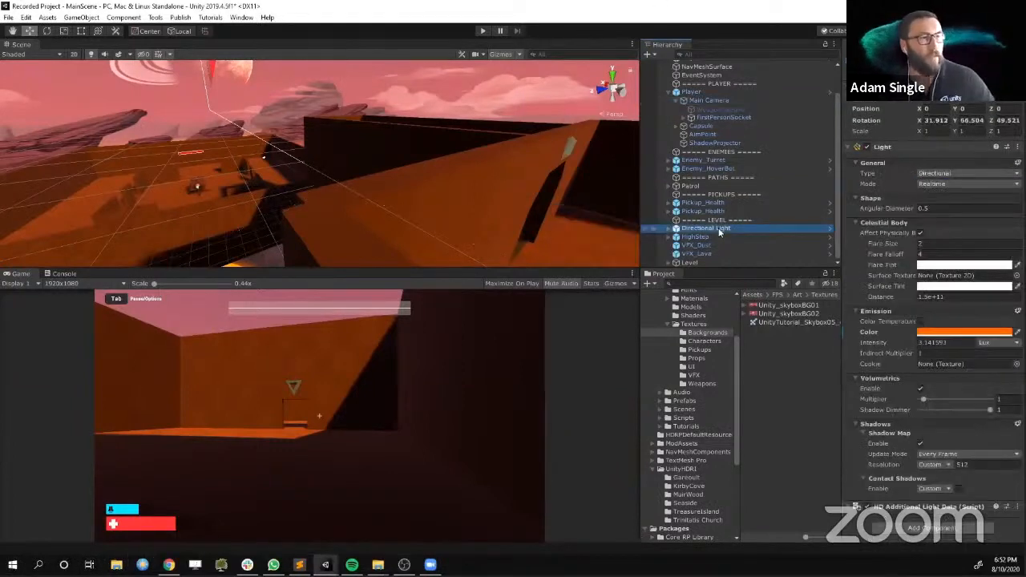
pyautogui.click(965, 333)
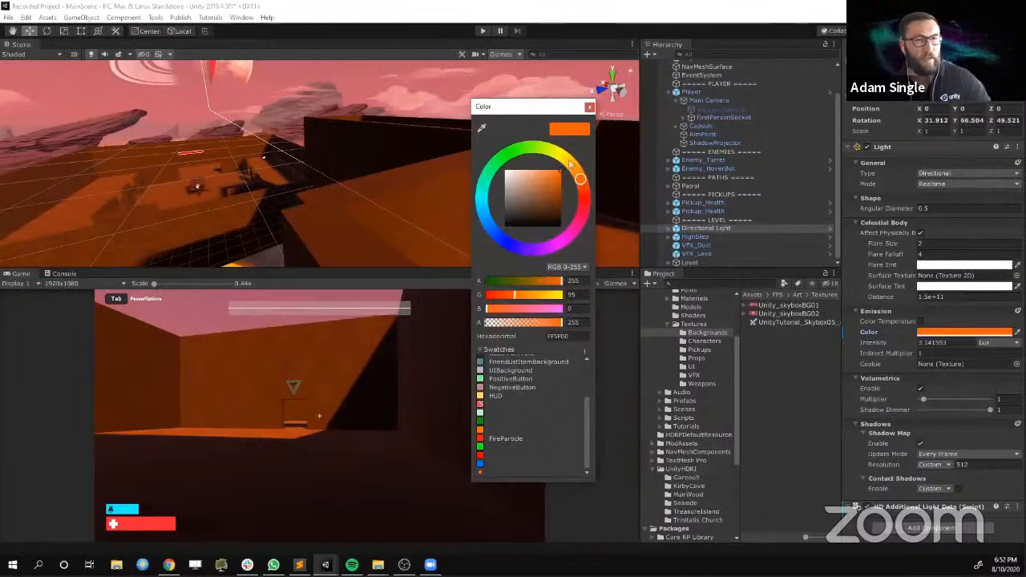
pyautogui.click(570, 164)
pyautogui.click(521, 176)
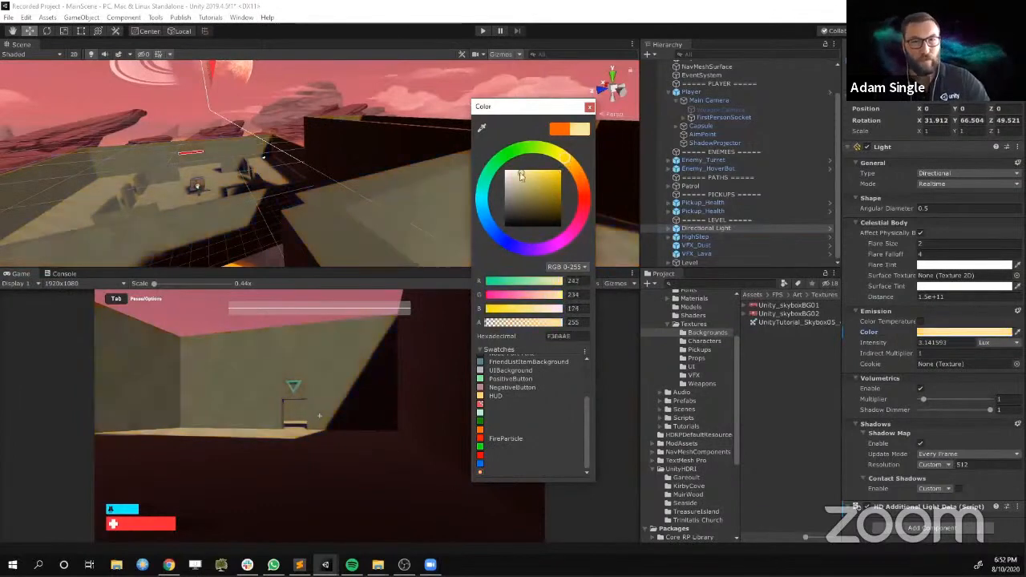
pyautogui.moveTo(521, 176)
pyautogui.mouseDown()
pyautogui.moveTo(569, 165)
pyautogui.moveTo(577, 182)
pyautogui.mouseUp()
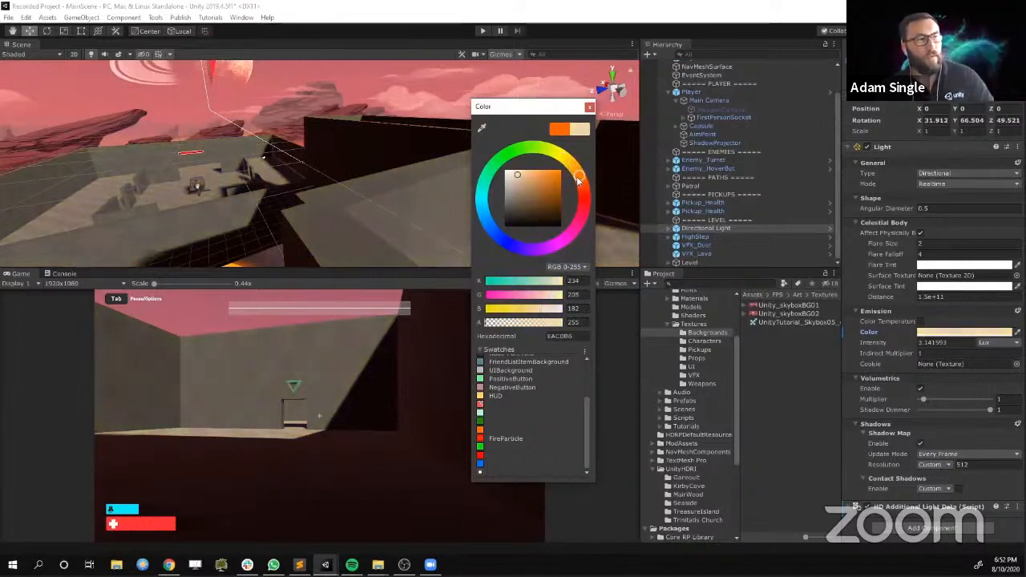
pyautogui.click(589, 108)
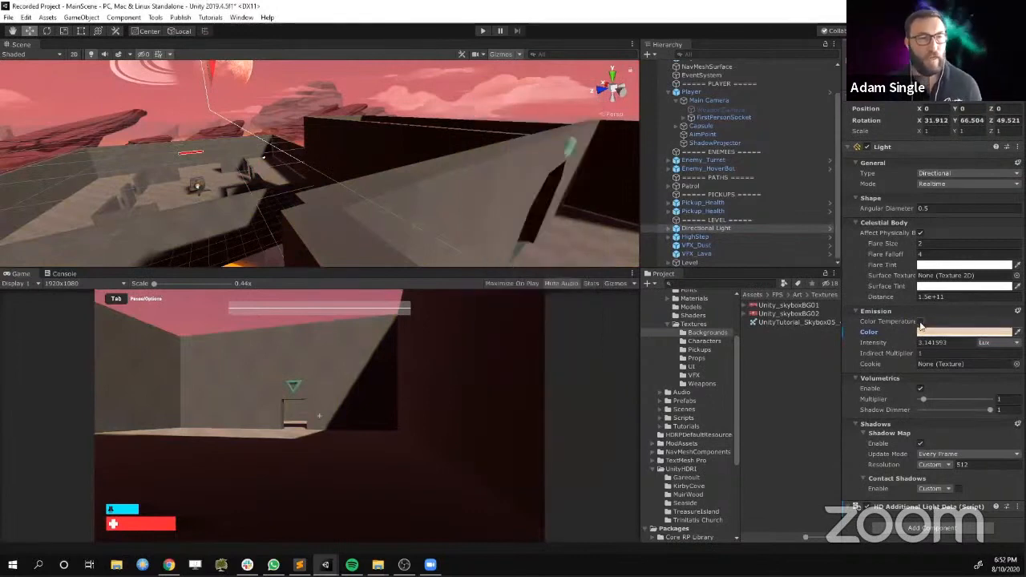
# Enable Color Temperature on the Directional Light and set its temperature to 5627
pyautogui.click(921, 322)
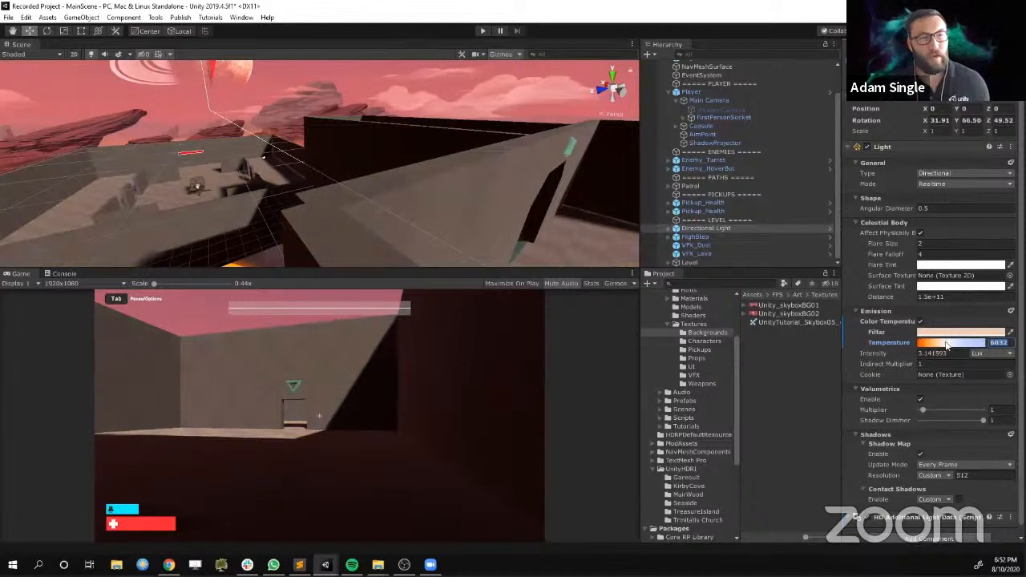
pyautogui.moveTo(946, 344); pyautogui.dragTo(942, 344)
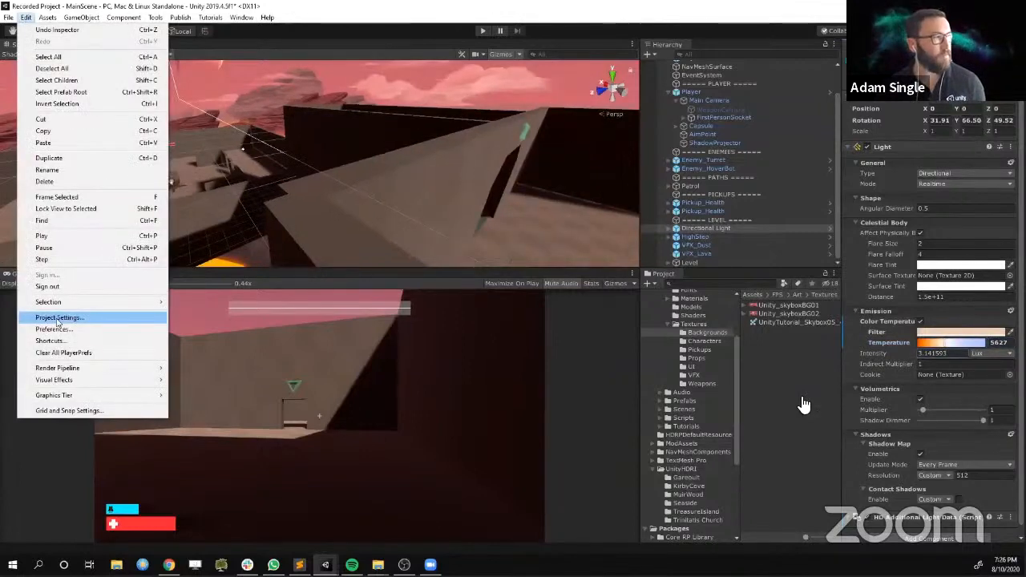
# Assign SeasideWhiteBalanced from the UnityHDRI Seaside folder as the Hdri Sky in the project's HDRP Default Settings and view the scene with it
pyautogui.click(91, 316)
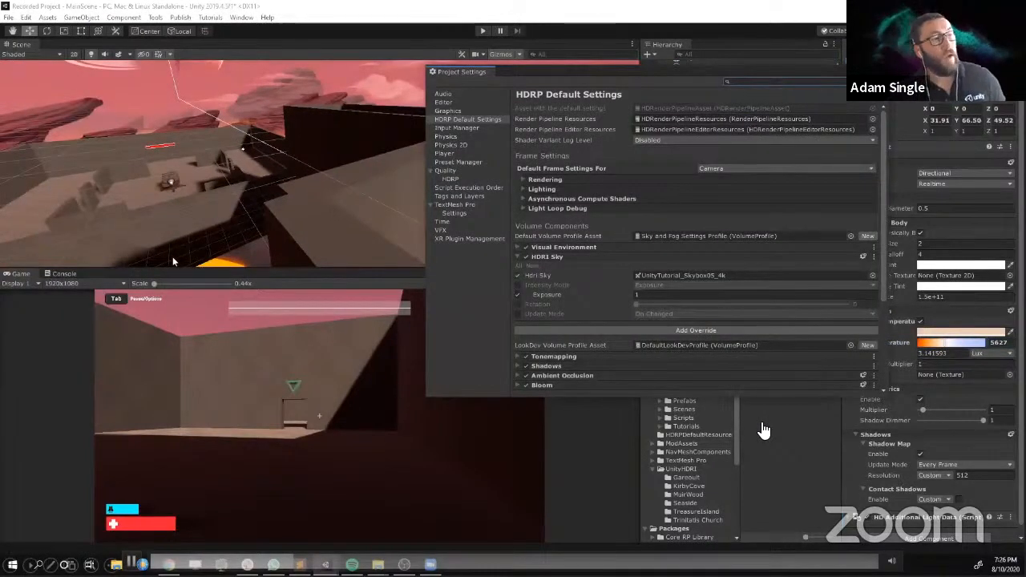
pyautogui.moveTo(594, 73); pyautogui.dragTo(223, 75)
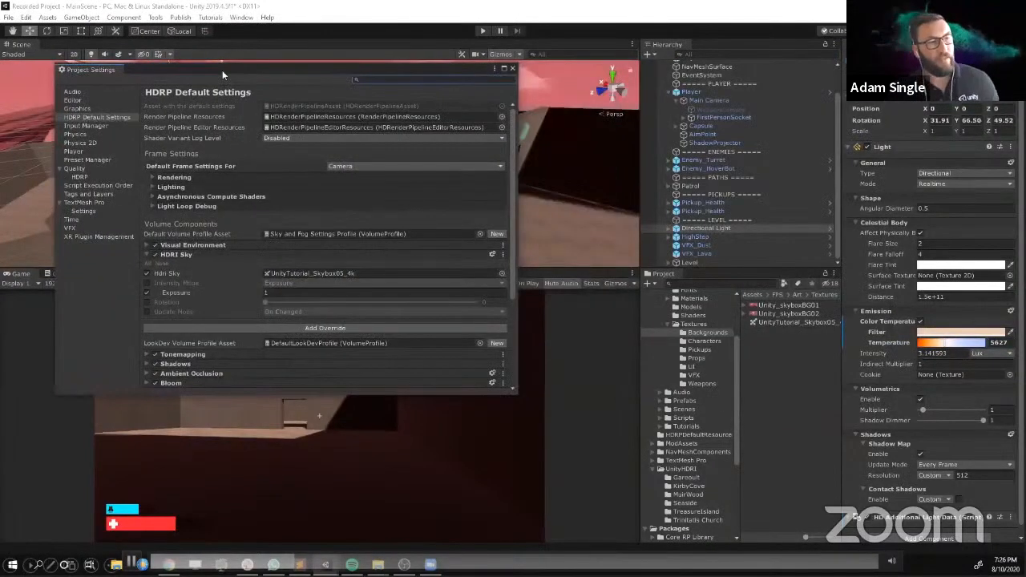
pyautogui.click(687, 503)
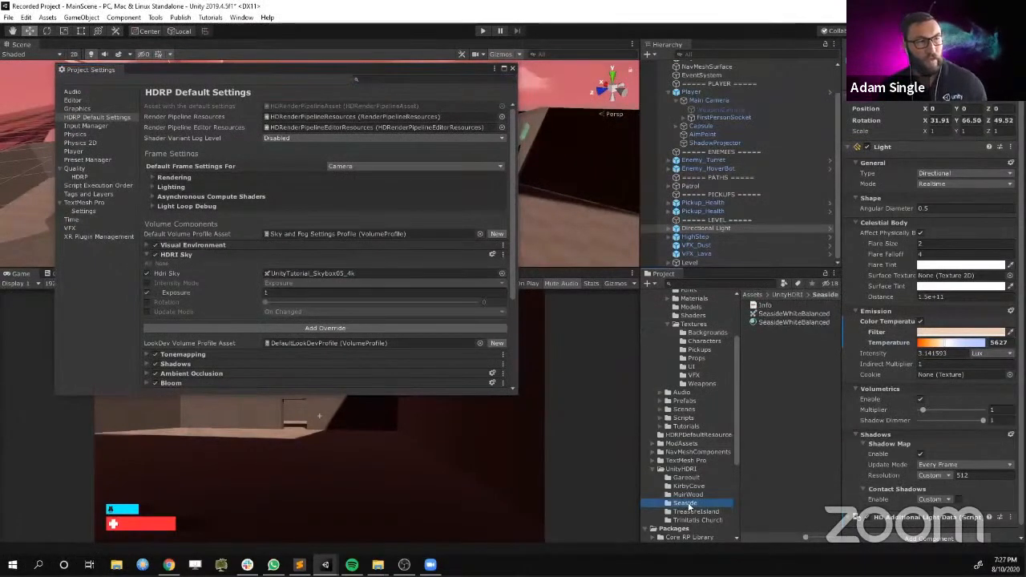
pyautogui.moveTo(781, 315); pyautogui.dragTo(411, 278)
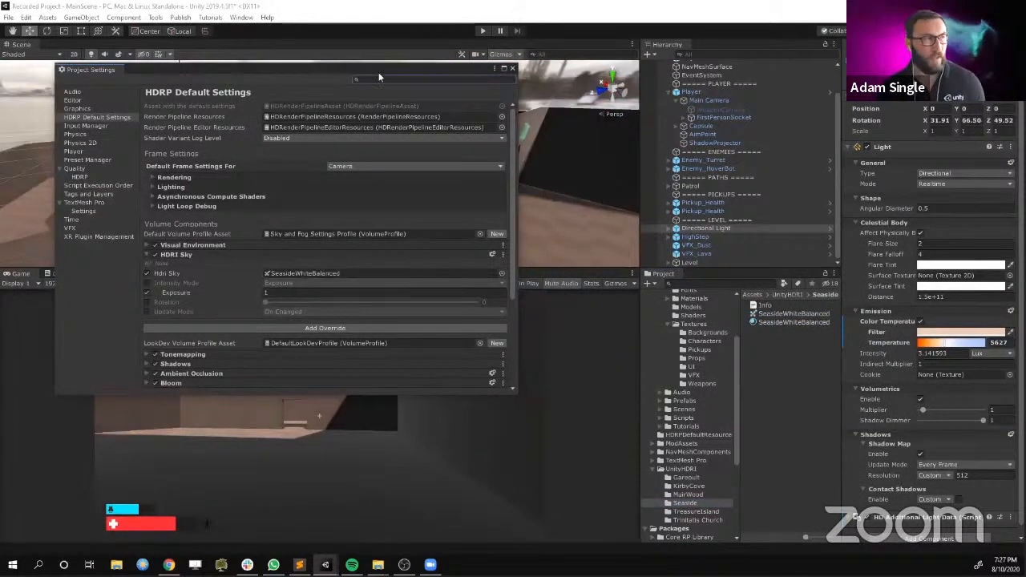
pyautogui.moveTo(378, 72); pyautogui.dragTo(853, 225)
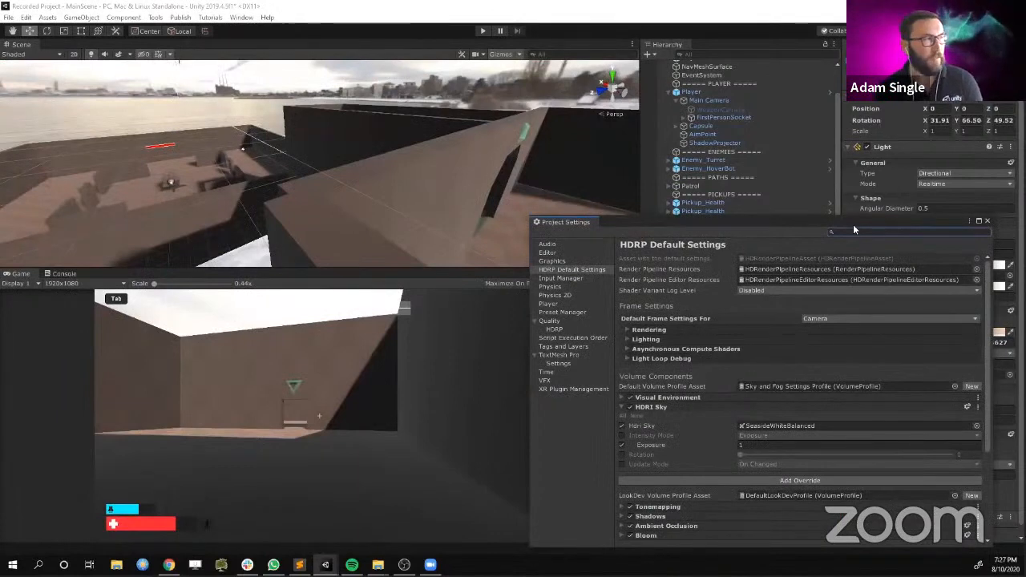
pyautogui.moveTo(854, 230); pyautogui.dragTo(646, 149)
pyautogui.moveTo(633, 147); pyautogui.dragTo(388, 87)
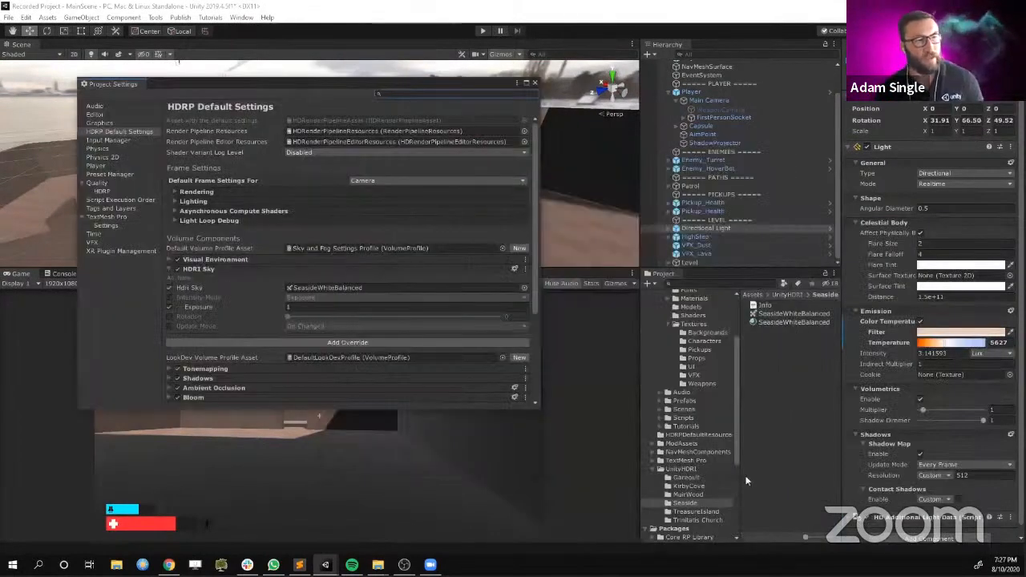
# Swap the Hdri Sky to TreasureIslandWhiteBalanced from the TreasureIsland folder and view the scene with it
pyautogui.click(696, 511)
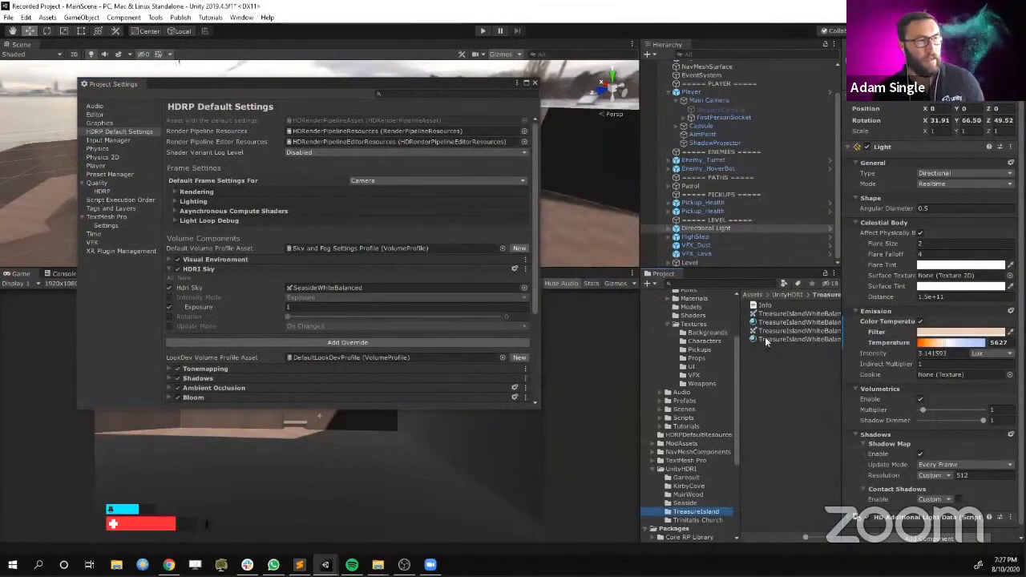
pyautogui.moveTo(786, 317); pyautogui.dragTo(348, 292)
pyautogui.moveTo(356, 85); pyautogui.dragTo(819, 184)
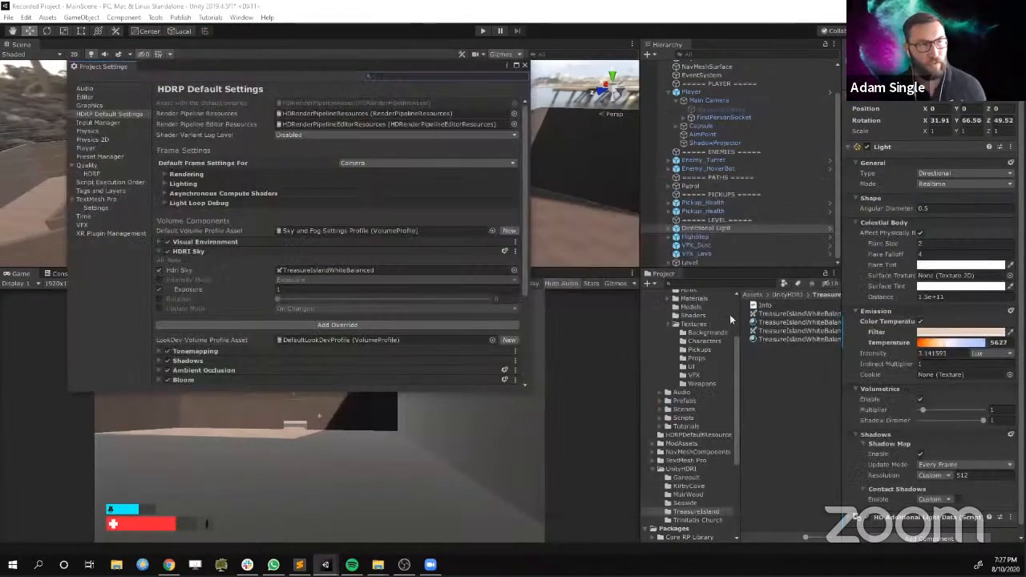
# Assign UnityTutorial_Skybox05_4k from the Backgrounds textures folder as the Hdri Sky again
pyautogui.click(694, 335)
pyautogui.moveTo(798, 326); pyautogui.dragTo(378, 269)
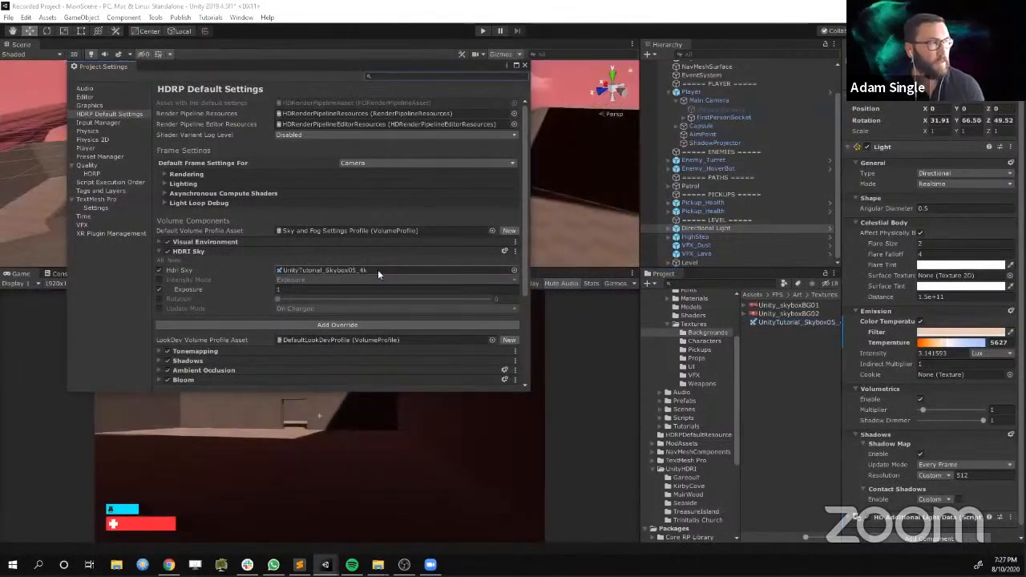
pyautogui.moveTo(424, 66); pyautogui.dragTo(869, 96)
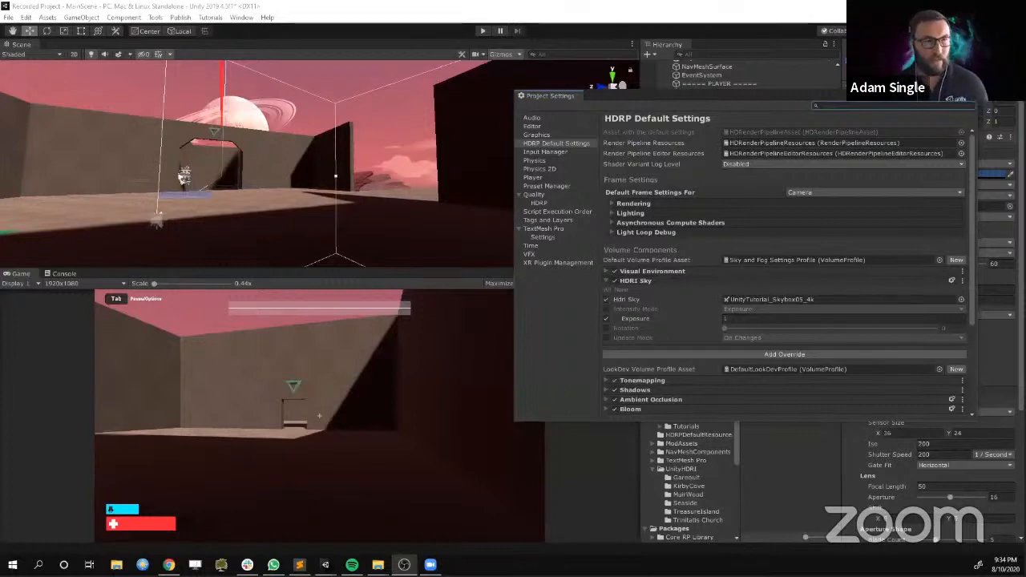
# Deactivate the WeaponCamera object and include the FirstPersonWeapon layer in the Main Camera's Culling Mask
pyautogui.hotkey('alt', 'Tab')
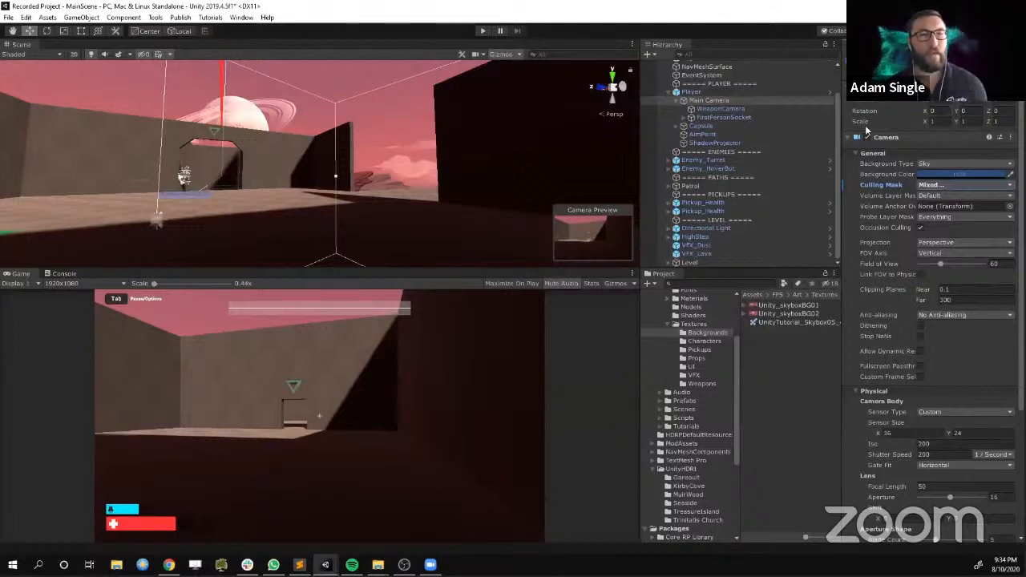
pyautogui.click(722, 109)
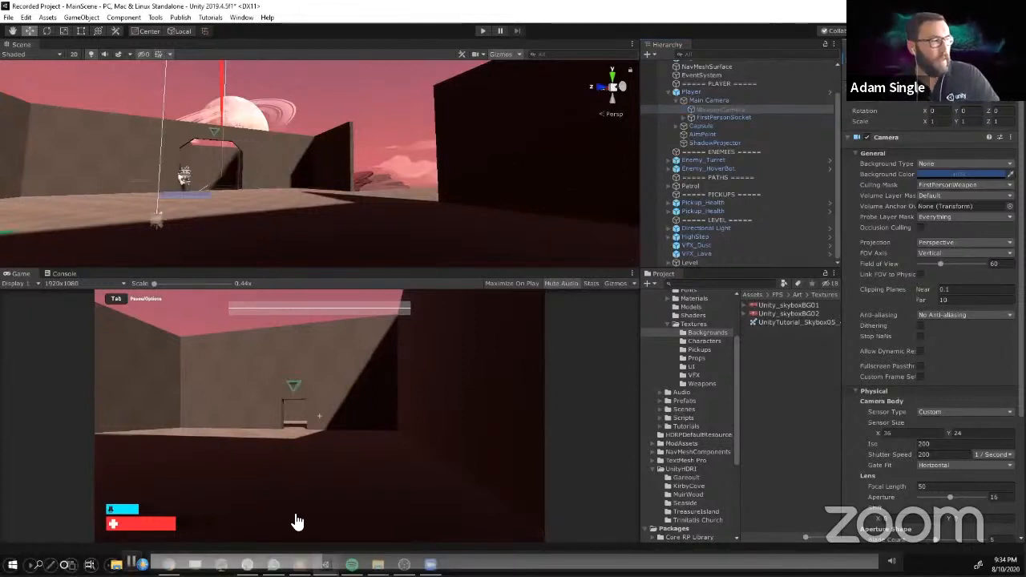
pyautogui.click(738, 102)
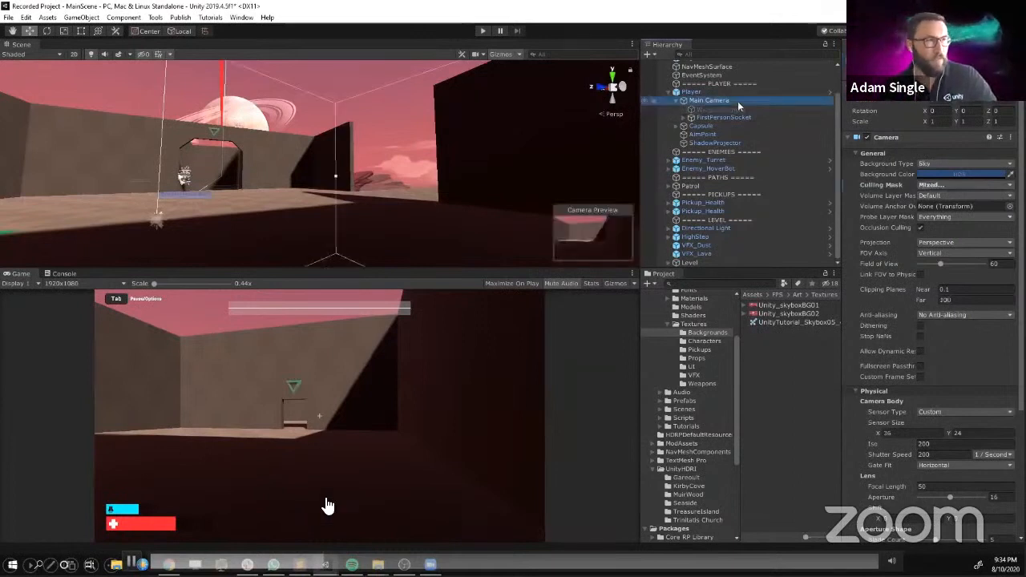
pyautogui.click(930, 186)
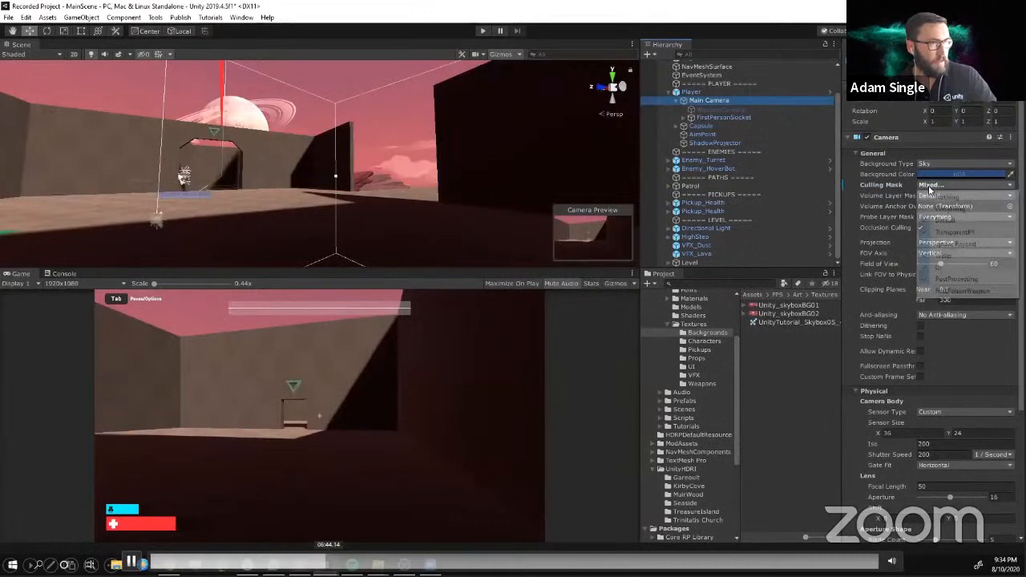
pyautogui.click(960, 291)
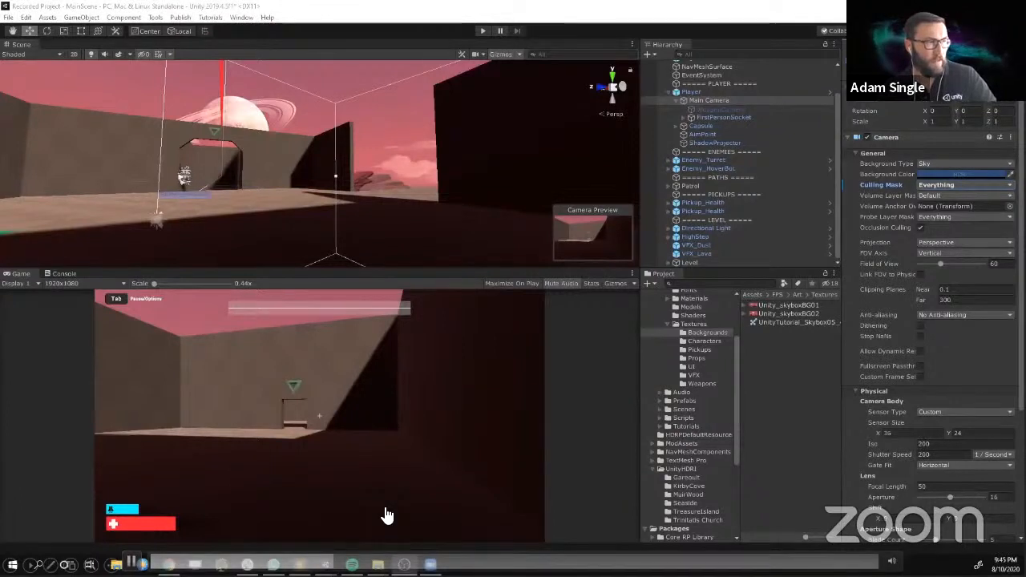
# Set the Directional Light's intensity to 20000 Lux
pyautogui.click(716, 228)
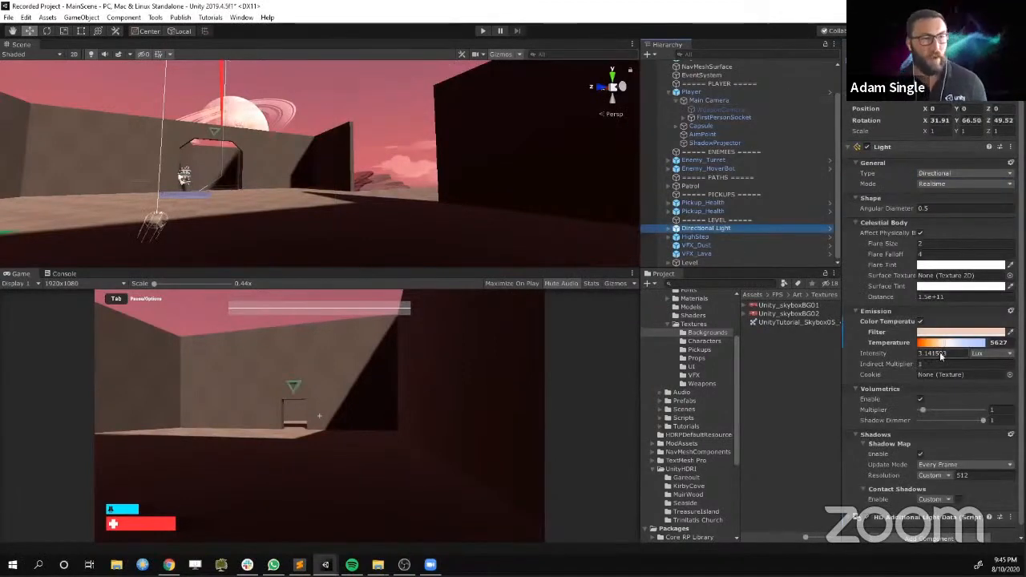
pyautogui.click(932, 353)
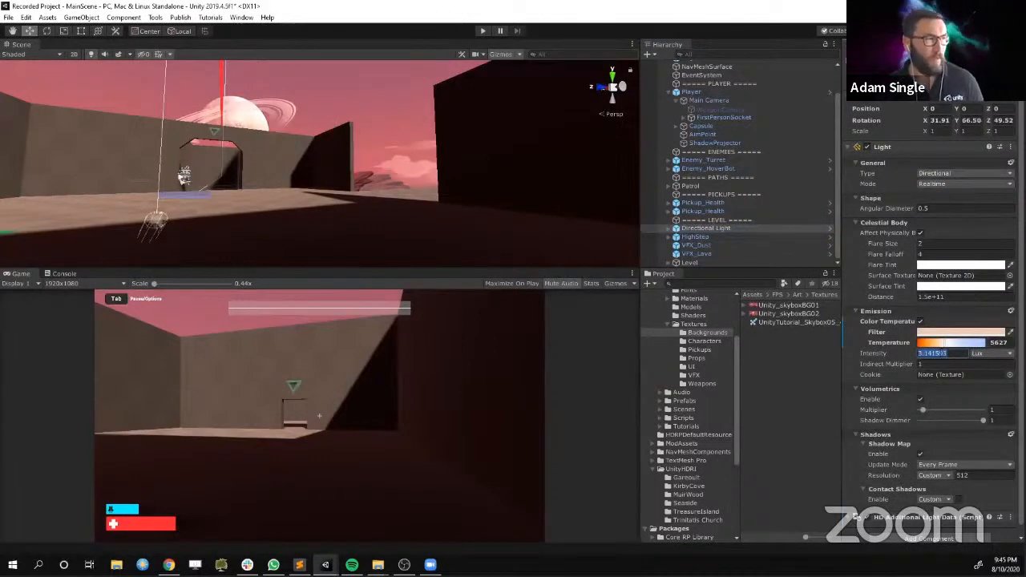
pyautogui.write('20000')
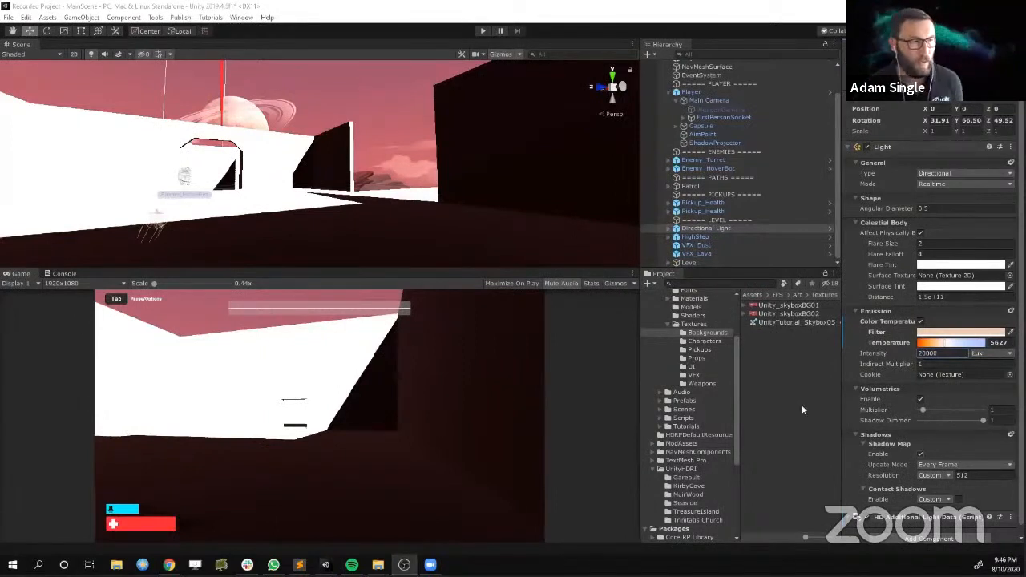
# Add an Exposure override to the Sky and Fog Settings Profile in HDRPDefaultResources and set its mode to Automatic
pyautogui.click(714, 436)
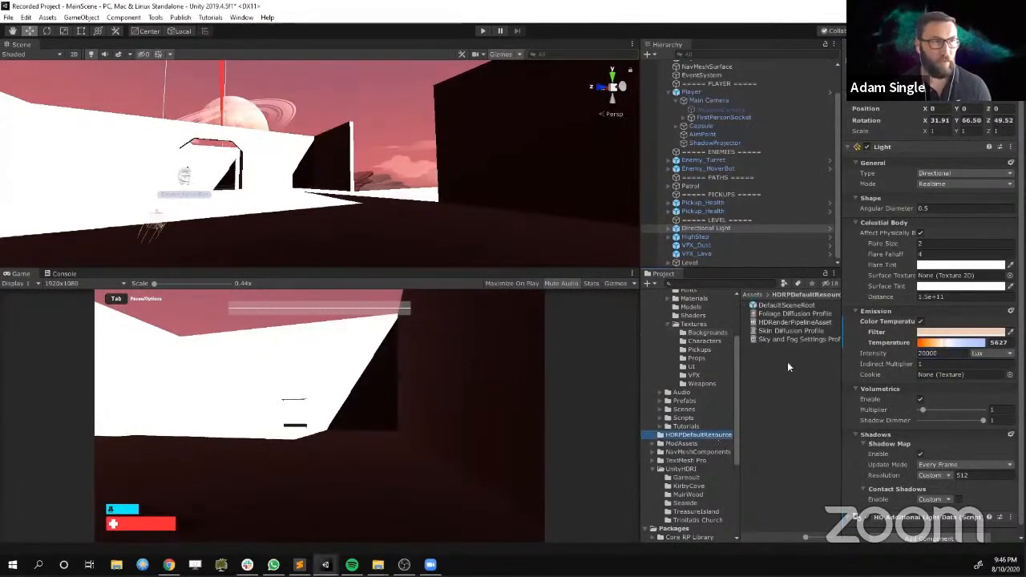
pyautogui.click(791, 340)
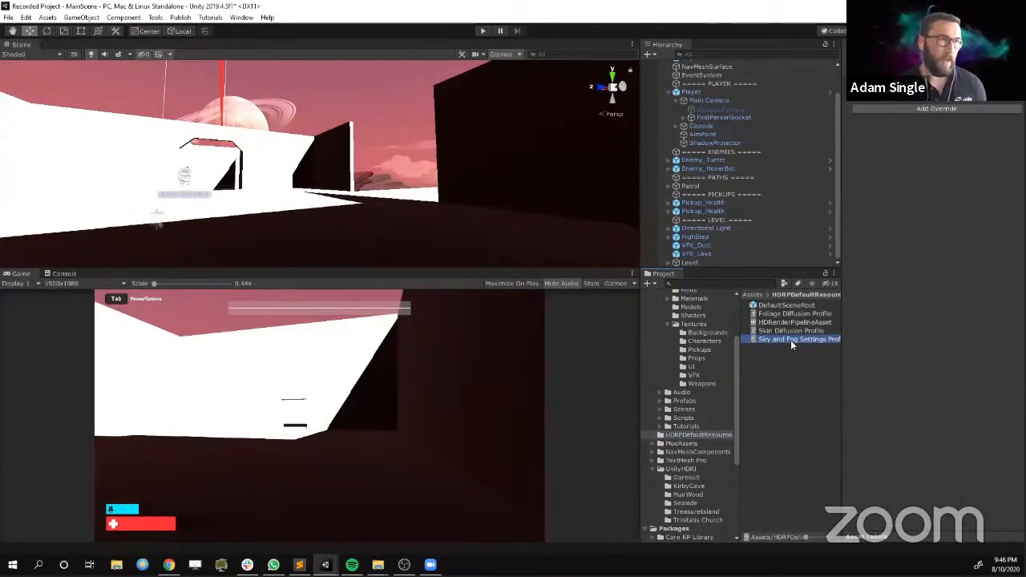
pyautogui.click(876, 108)
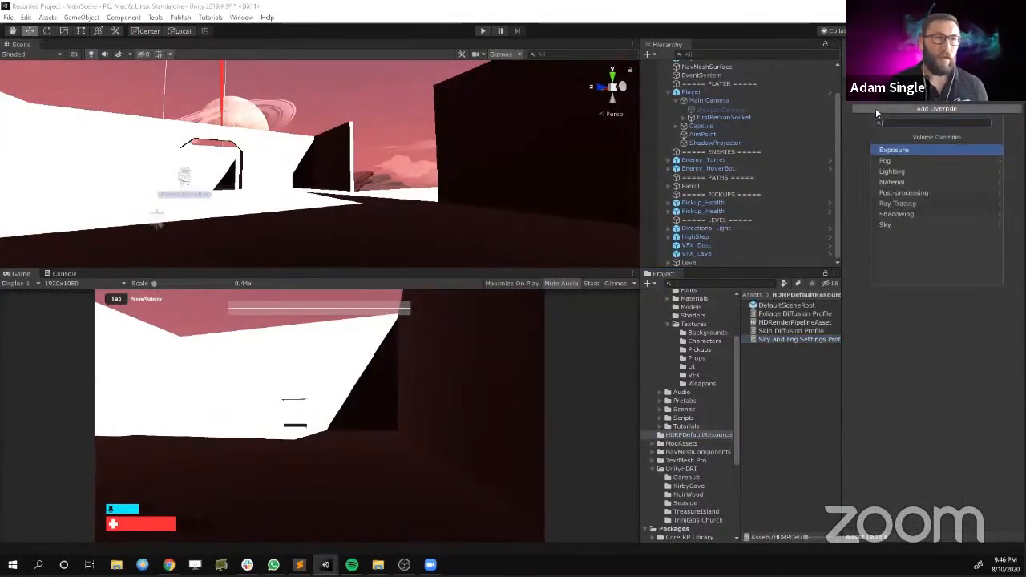
pyautogui.click(904, 154)
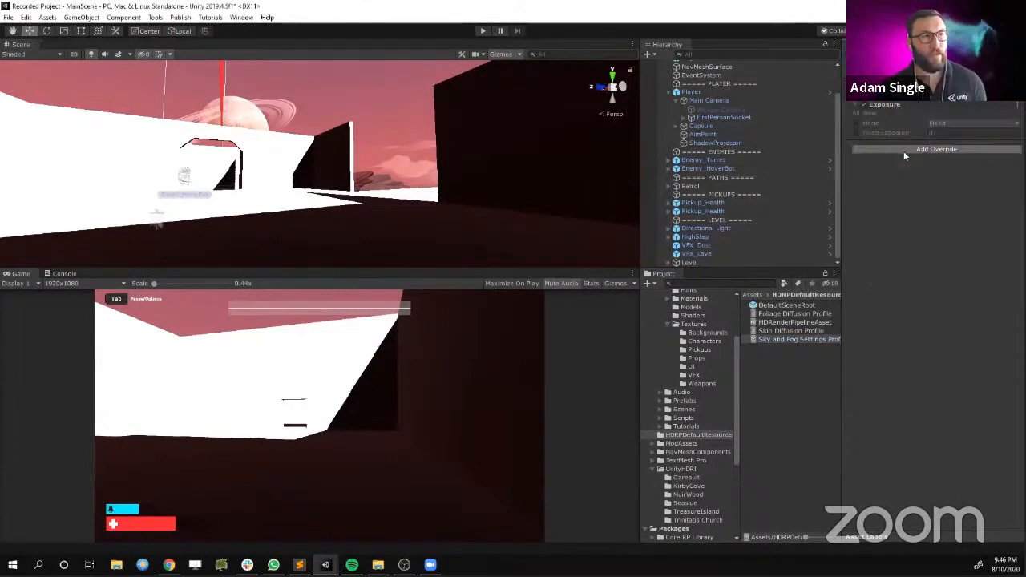
pyautogui.click(854, 122)
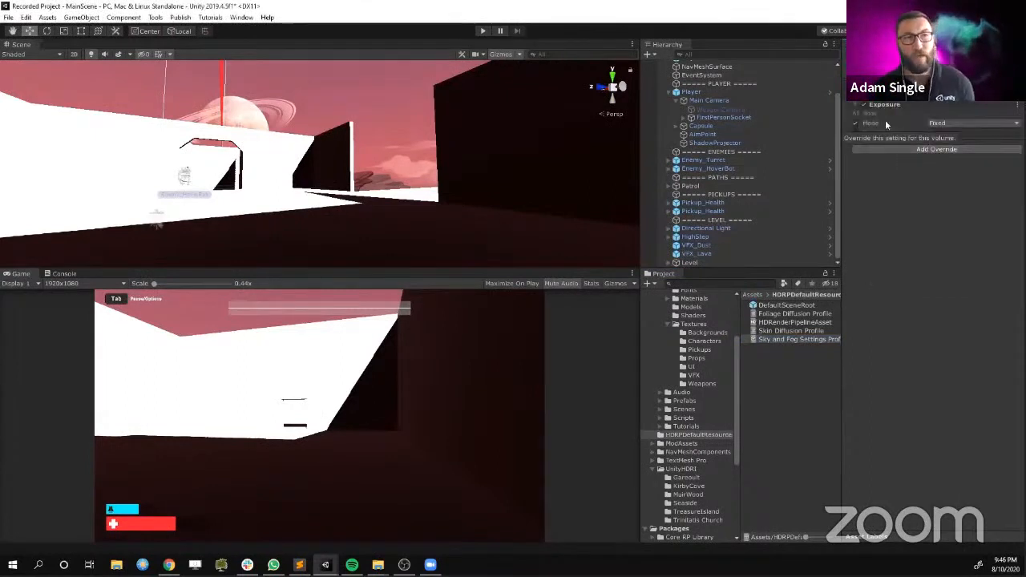
pyautogui.click(944, 123)
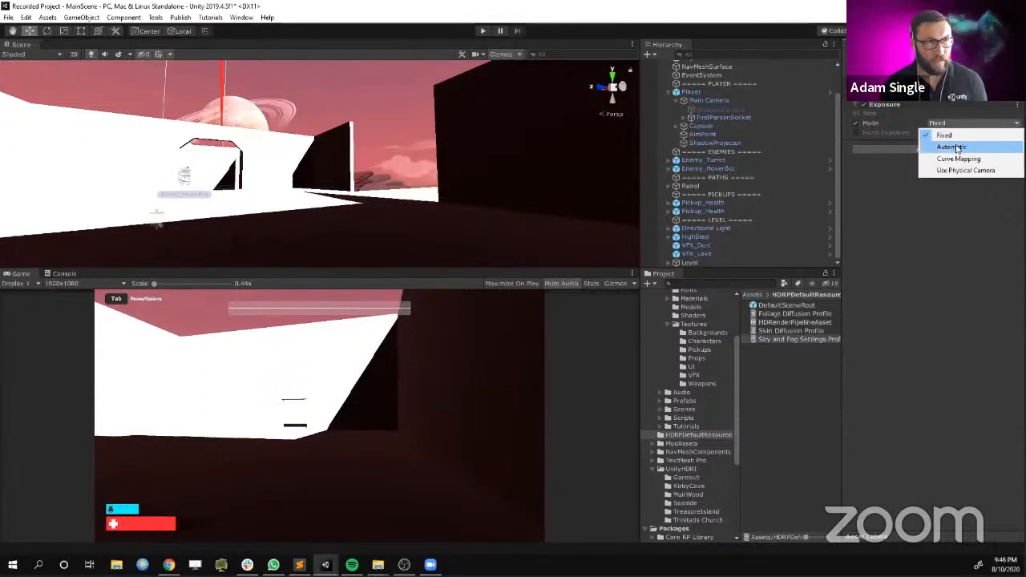
pyautogui.click(957, 148)
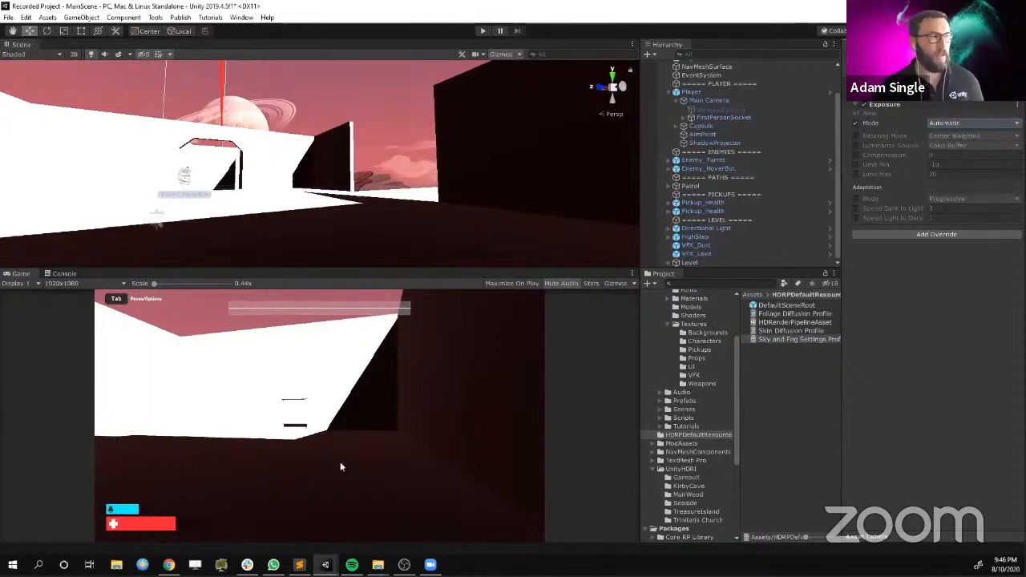
pyautogui.moveTo(379, 220); pyautogui.dragTo(401, 188, button='right')
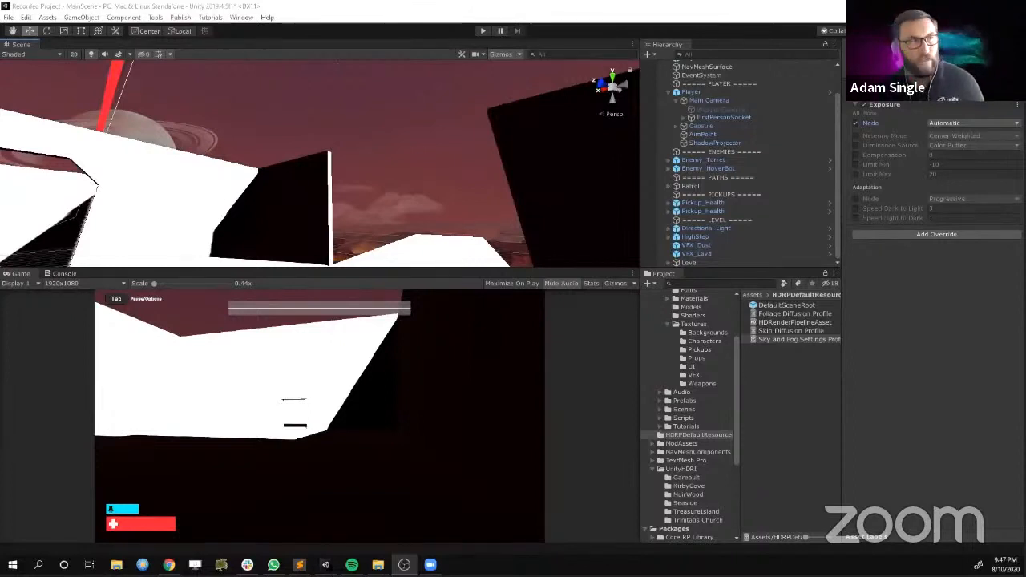
# Enable the Ambient Mode override in the profile's Visual Environment and set it to Dynamic
pyautogui.click(881, 85)
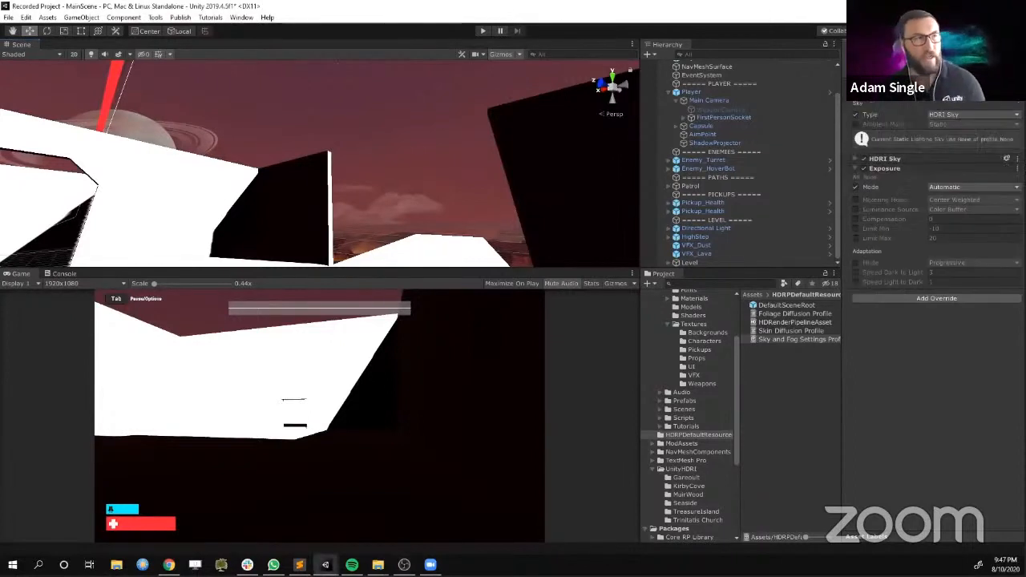
pyautogui.click(855, 124)
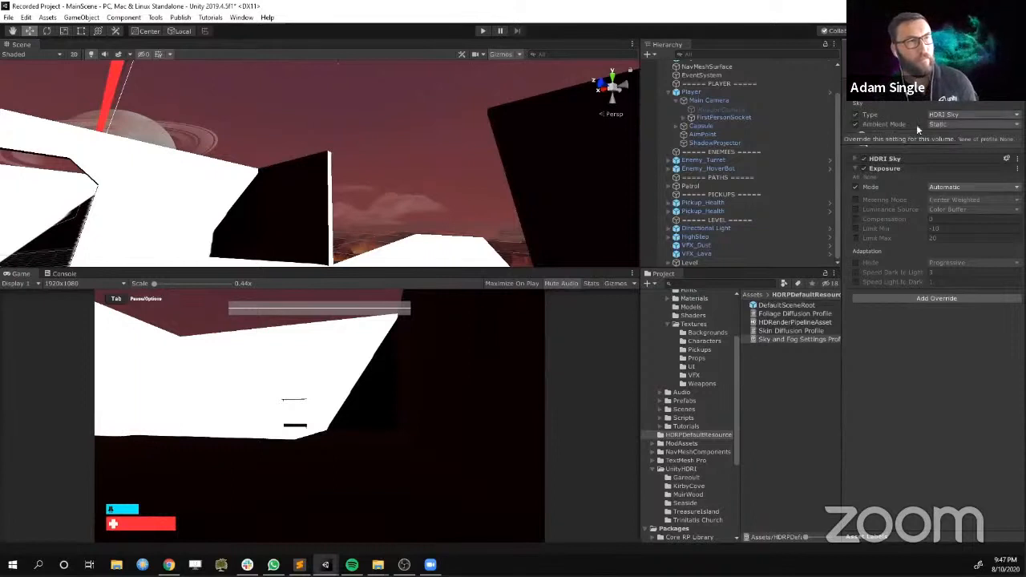
pyautogui.click(940, 125)
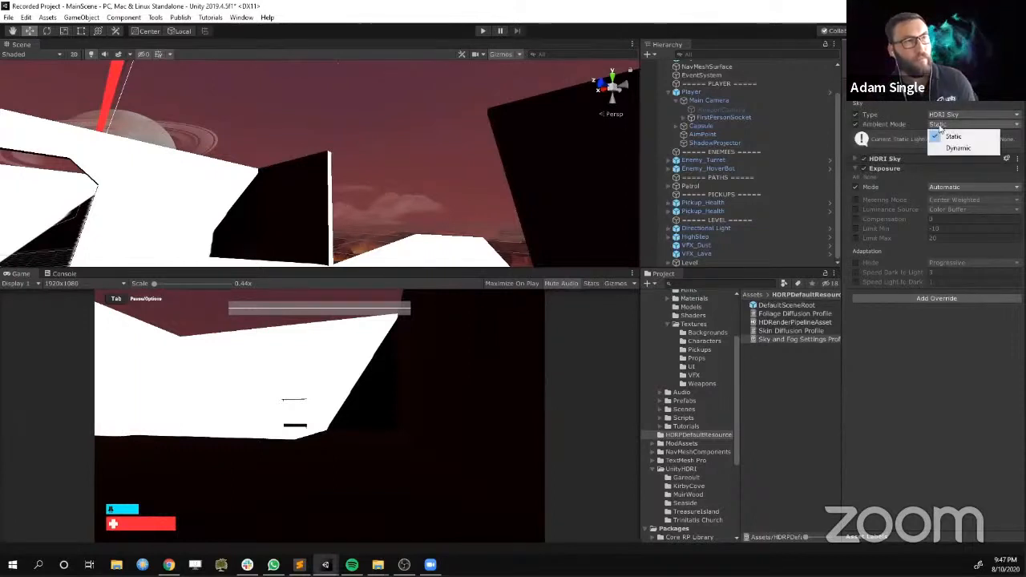
pyautogui.click(952, 148)
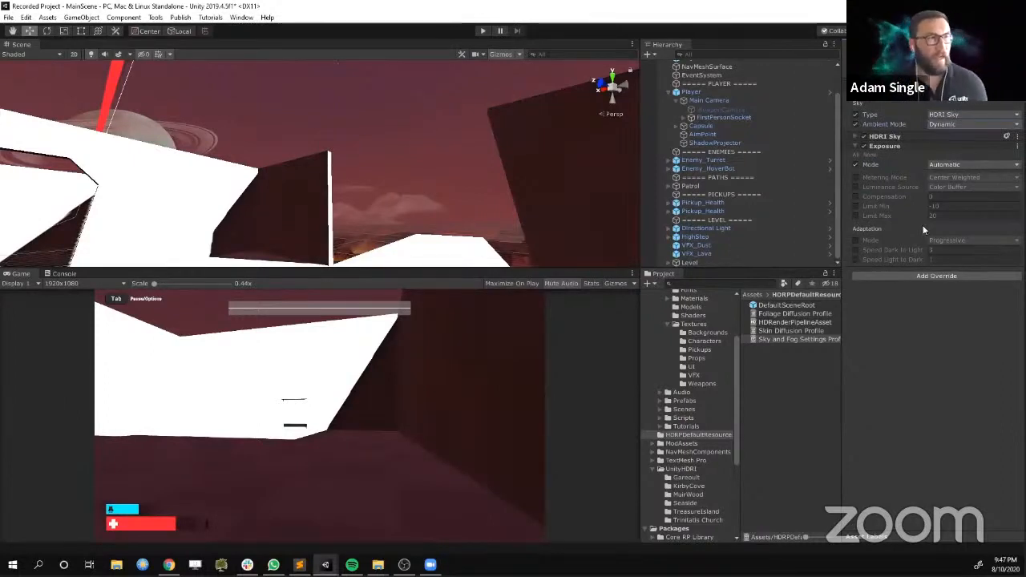
pyautogui.moveTo(419, 167); pyautogui.dragTo(429, 179, button='right')
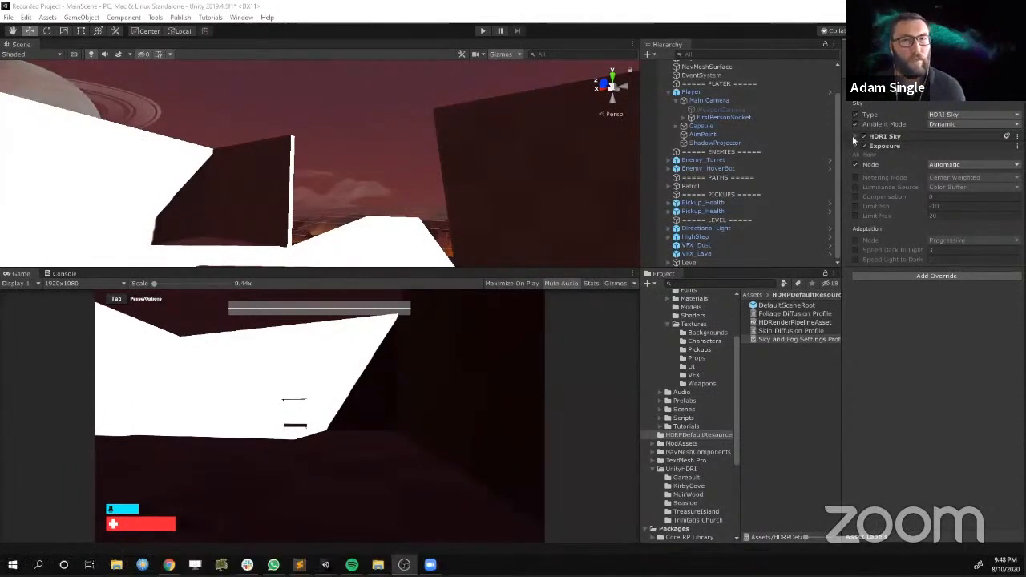
# Override the HDRI Sky's Exposure and set it to 10
pyautogui.click(1002, 137)
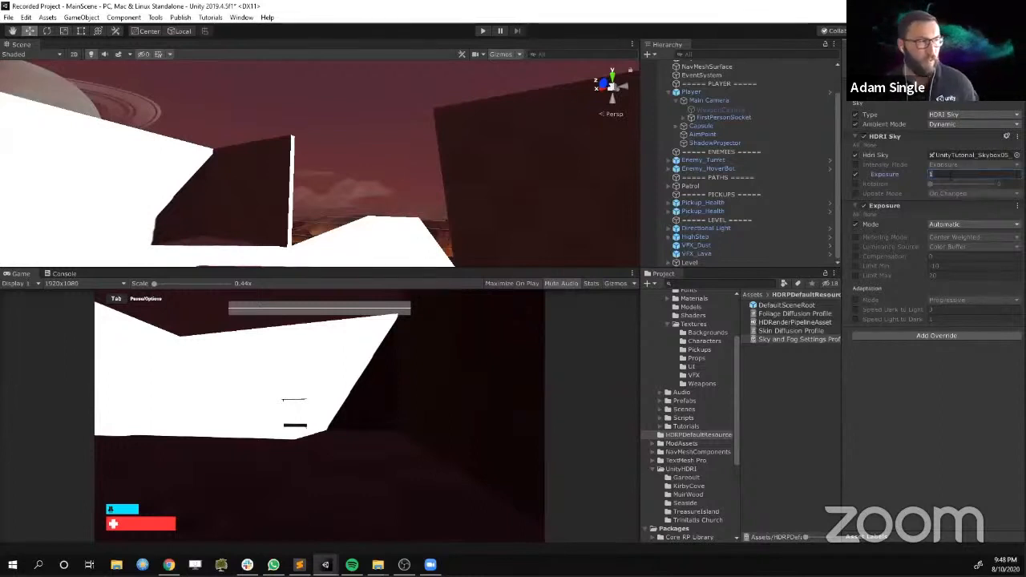
pyautogui.write('0')
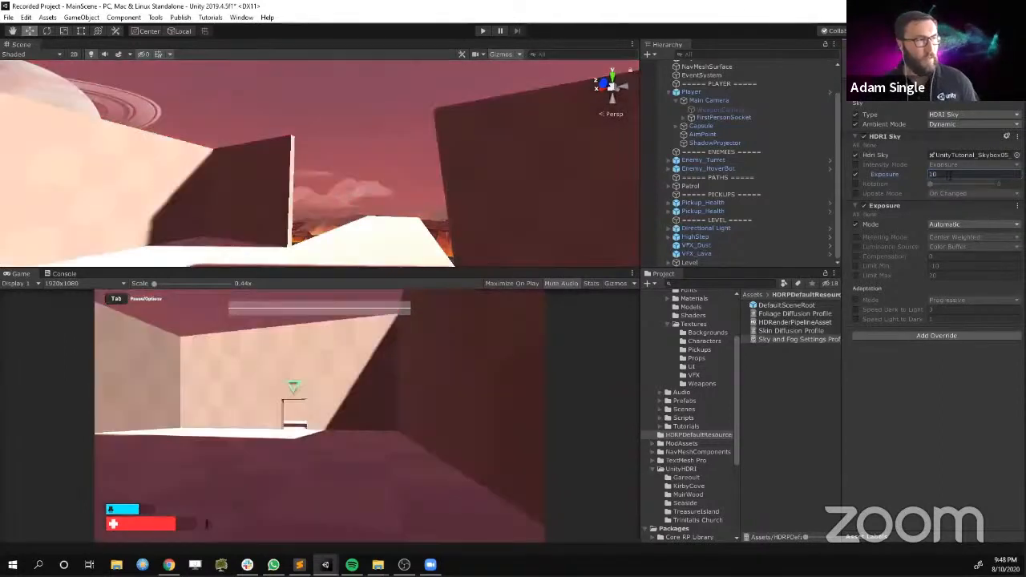
pyautogui.press('alt')
pyautogui.keyDown('alt'); pyautogui.moveTo(438, 216); pyautogui.dragTo(301, 234); pyautogui.keyUp('alt')
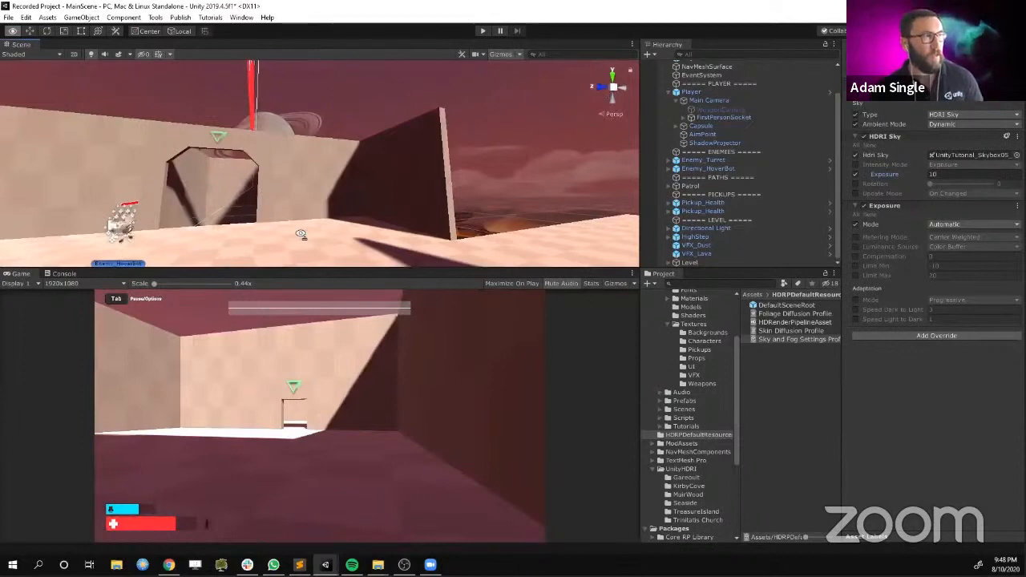
pyautogui.moveTo(301, 234); pyautogui.dragTo(320, 225, button='right')
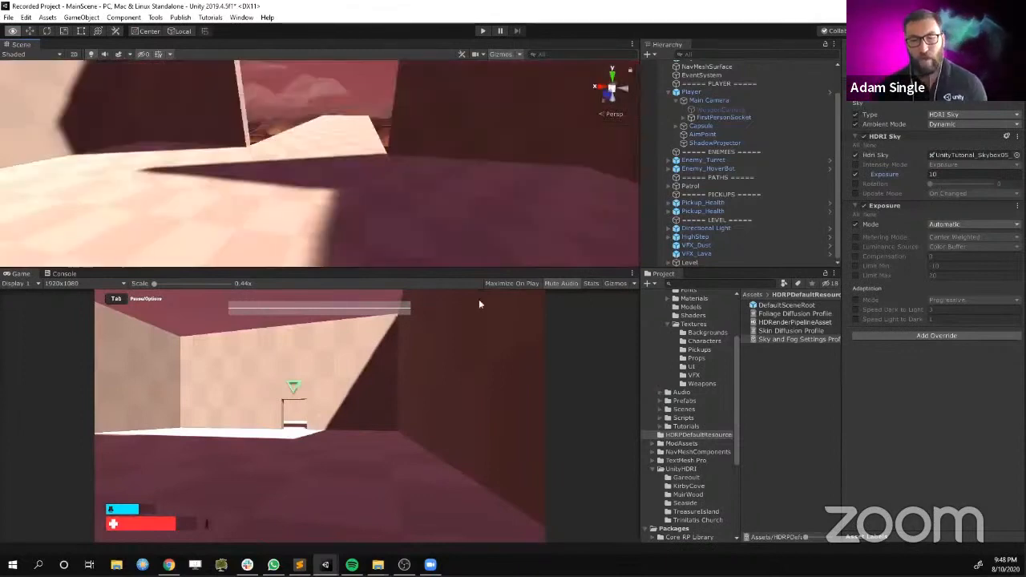
pyautogui.moveTo(480, 264)
pyautogui.mouseDown(button='right')
pyautogui.moveTo(486, 230)
pyautogui.moveTo(489, 279)
pyautogui.moveTo(396, 286)
pyautogui.moveTo(469, 278)
pyautogui.mouseUp(button='right')
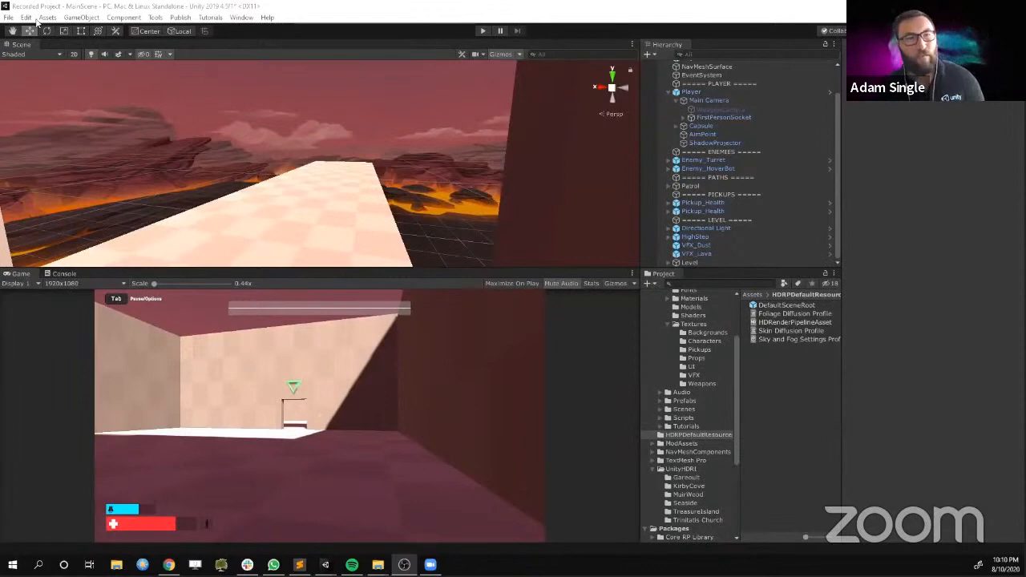
# Add a Decal Projector object to the scene and frame it in the Scene view
pyautogui.click(81, 17)
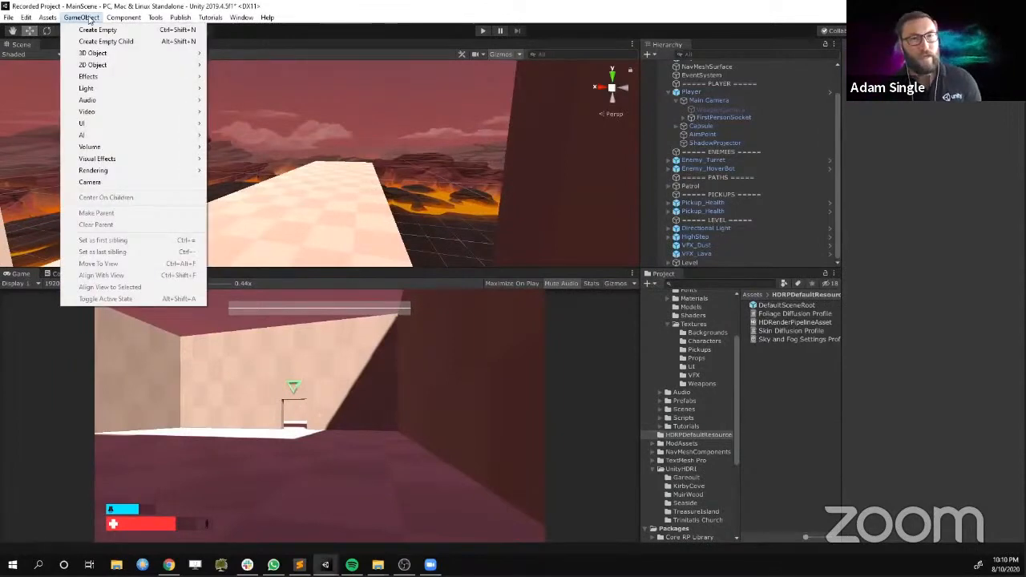
pyautogui.moveTo(196, 171)
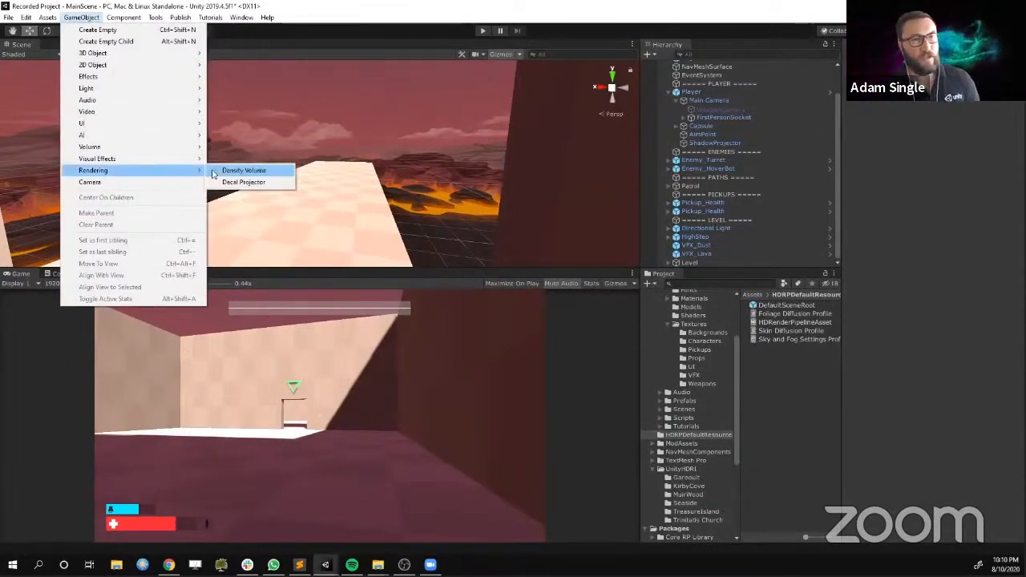
pyautogui.click(243, 182)
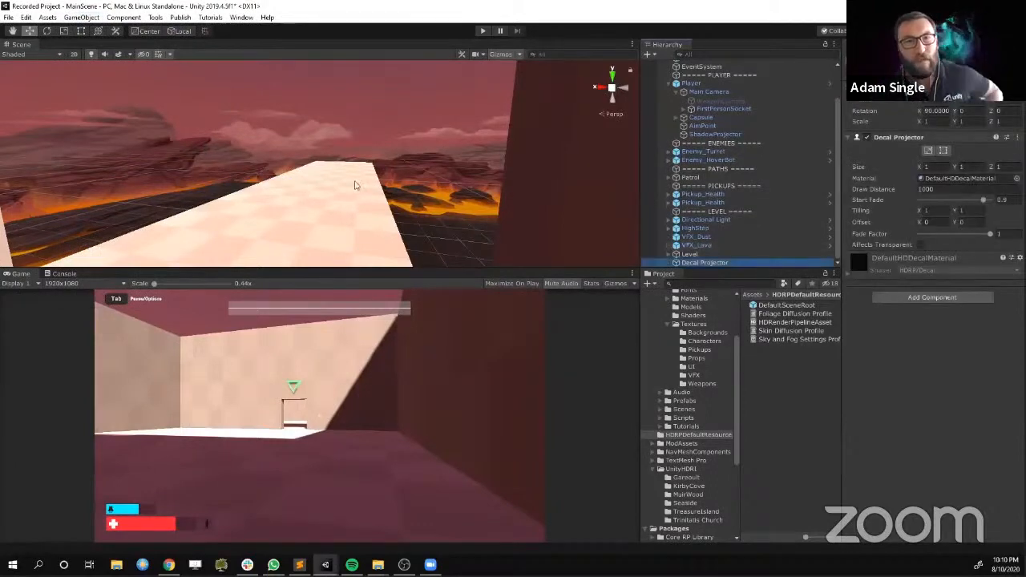
pyautogui.press('f')
pyautogui.moveTo(385, 109); pyautogui.dragTo(291, 190, button='right')
# Set the Decal Projector's rotation to 0 on X and 90 on Y
pyautogui.click(930, 110)
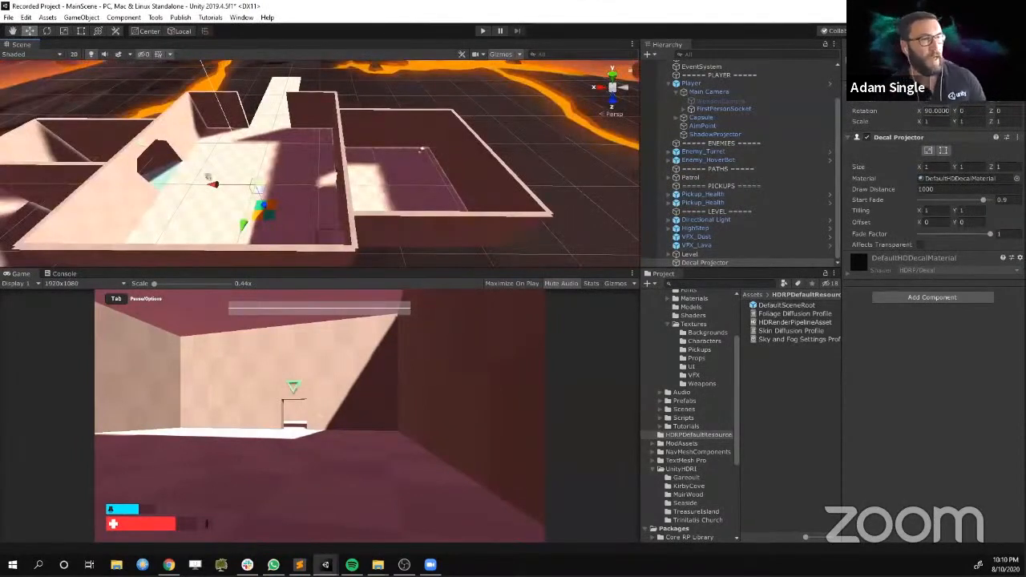
pyautogui.write('0')
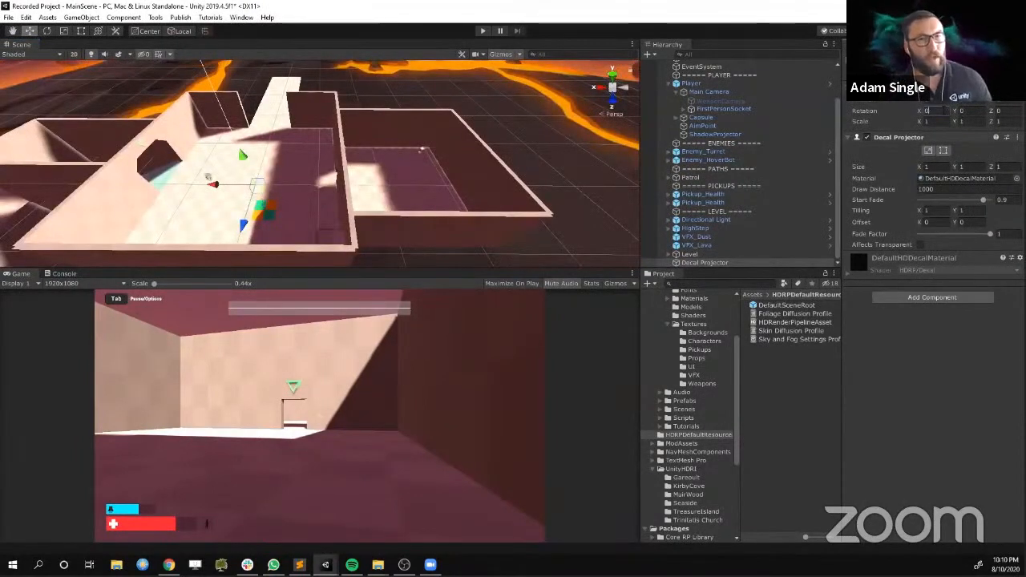
pyautogui.click(976, 110)
pyautogui.write('90')
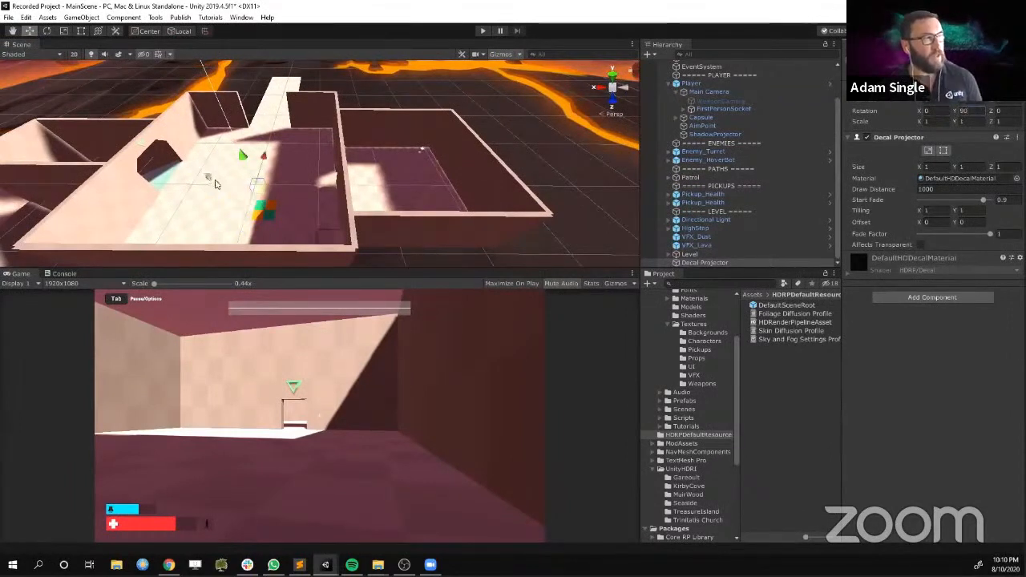
# Move the Decal Projector onto the room's doorway wall, slightly above and beside the doorway
pyautogui.moveTo(218, 183); pyautogui.dragTo(297, 185)
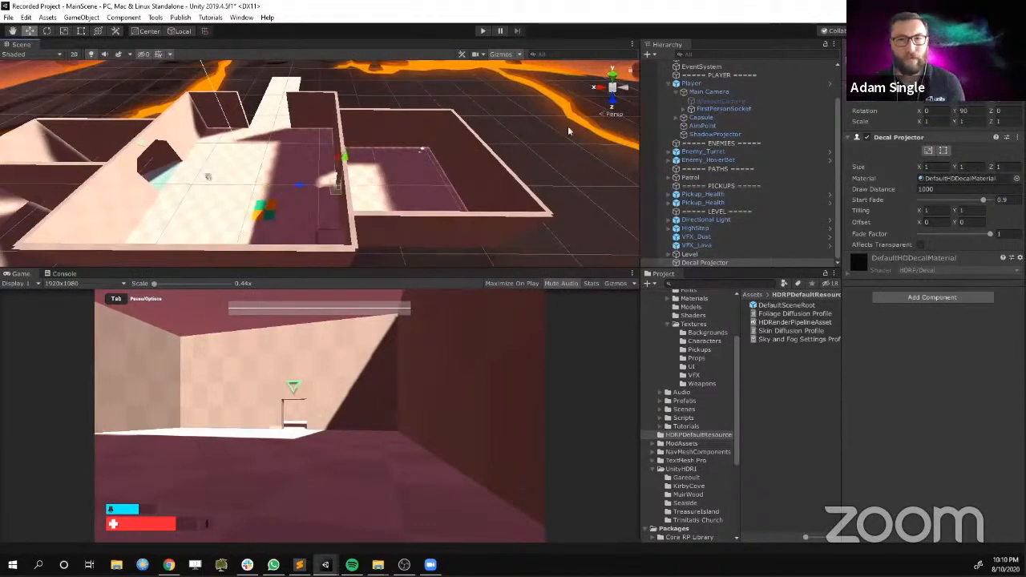
pyautogui.click(616, 98)
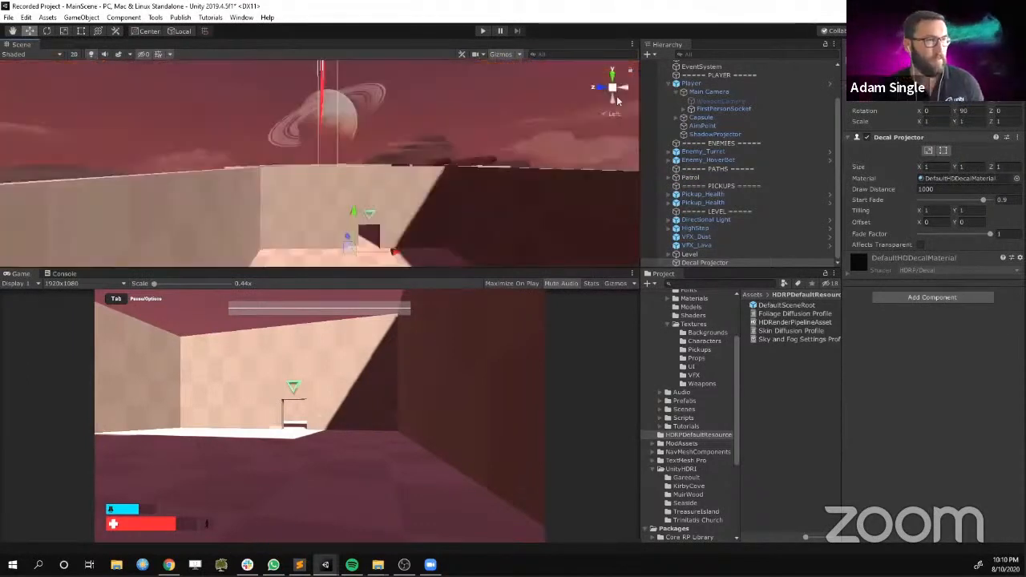
pyautogui.click(612, 90)
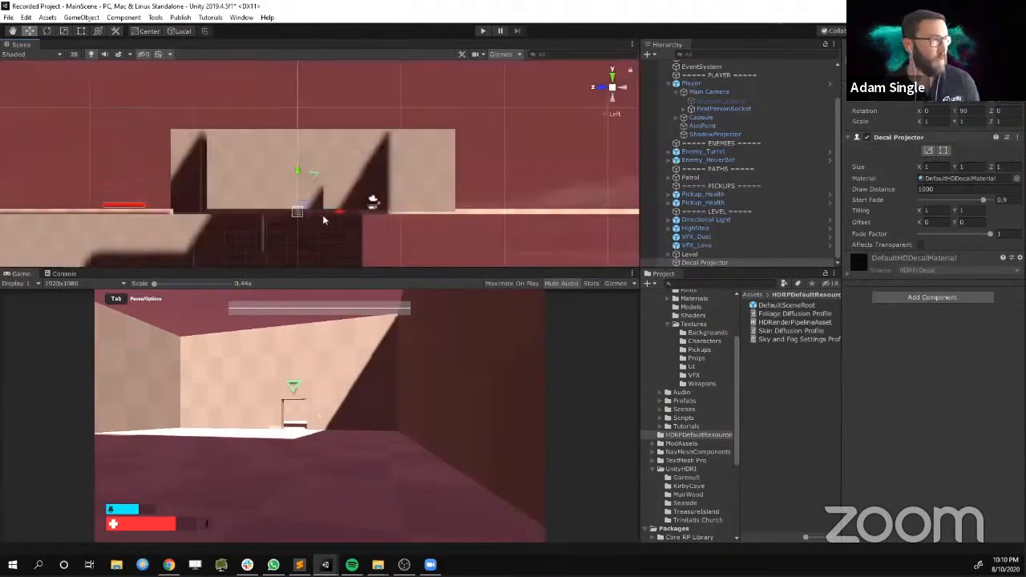
pyautogui.press('f')
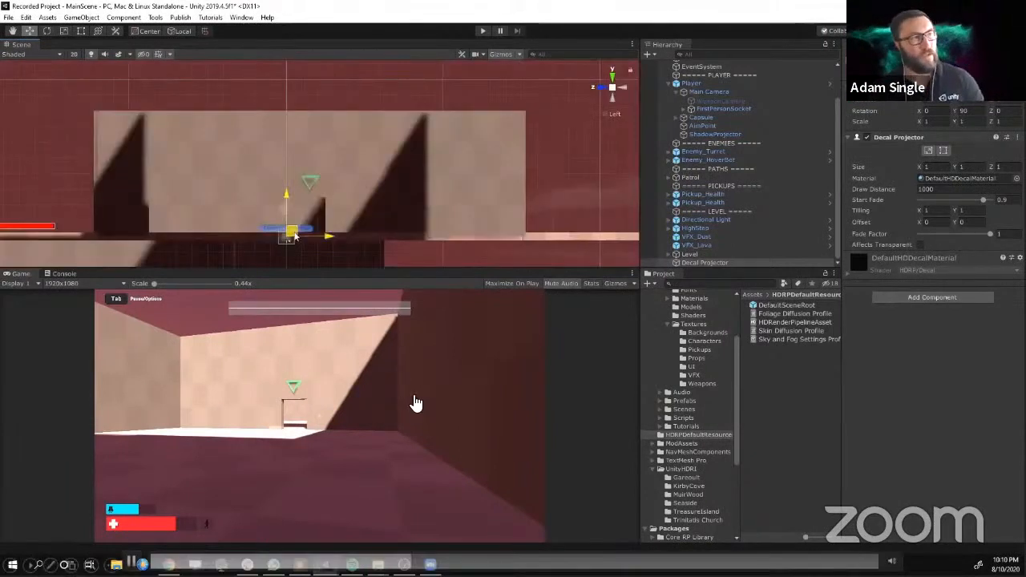
pyautogui.moveTo(295, 235); pyautogui.dragTo(301, 186)
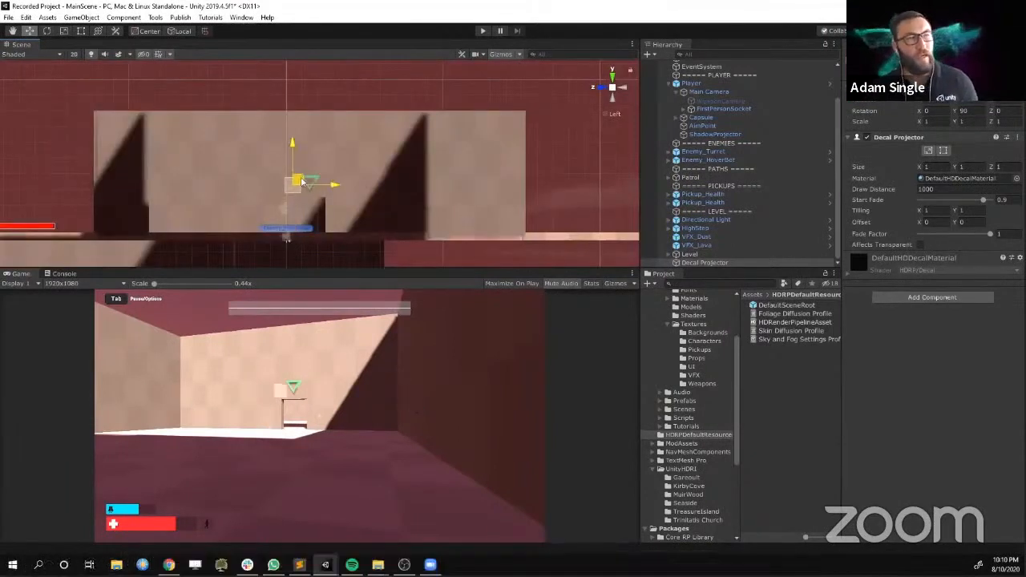
pyautogui.moveTo(301, 181); pyautogui.dragTo(301, 175)
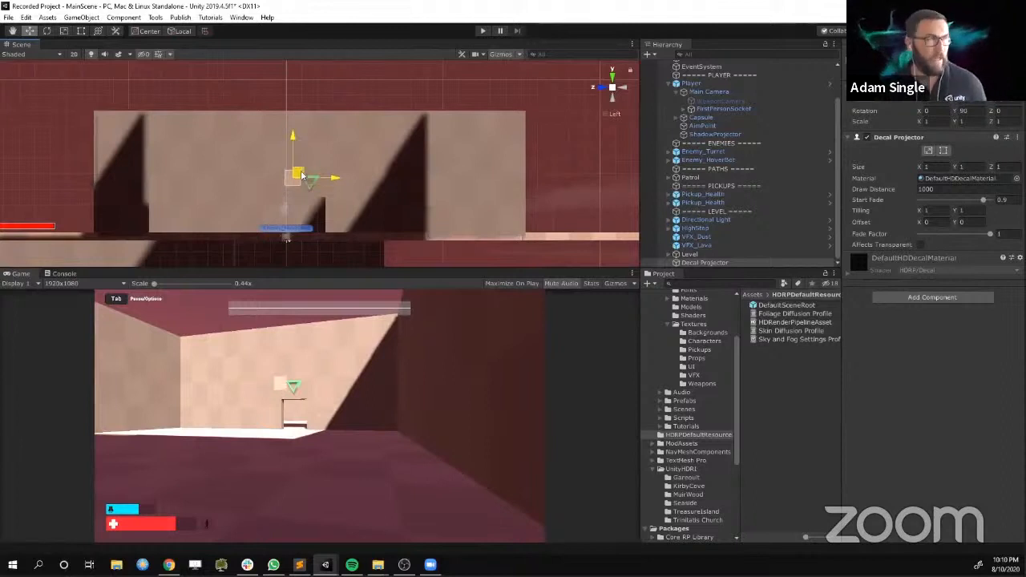
pyautogui.click(601, 88)
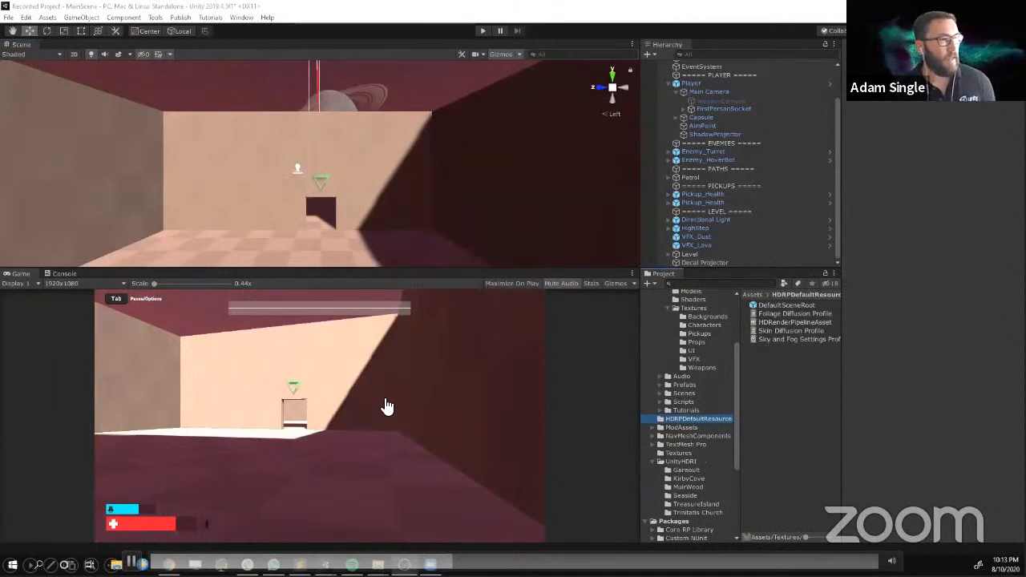
# Create a new material named Decal in the Assets/Textures folder
pyautogui.click(680, 453)
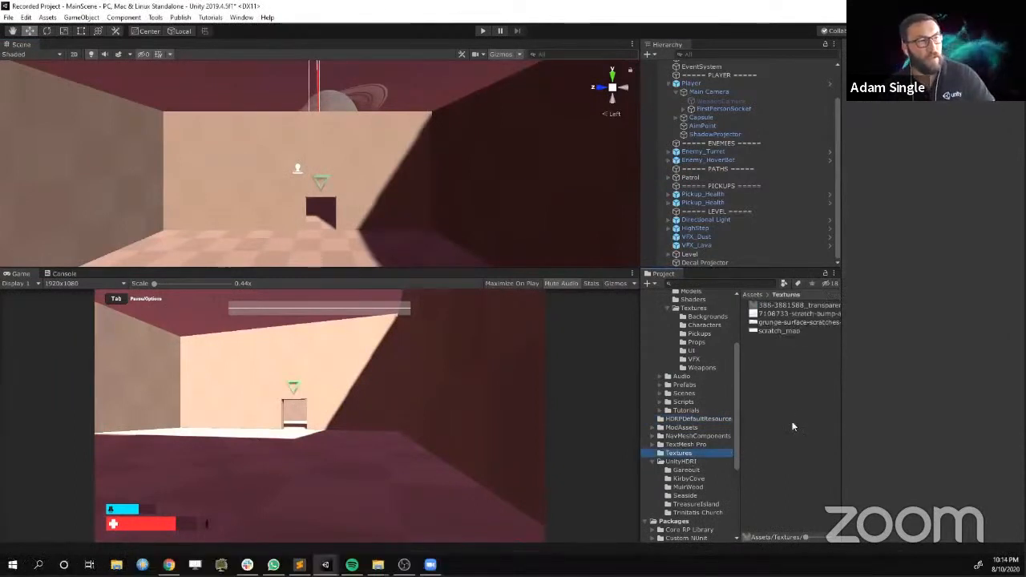
pyautogui.click(705, 263)
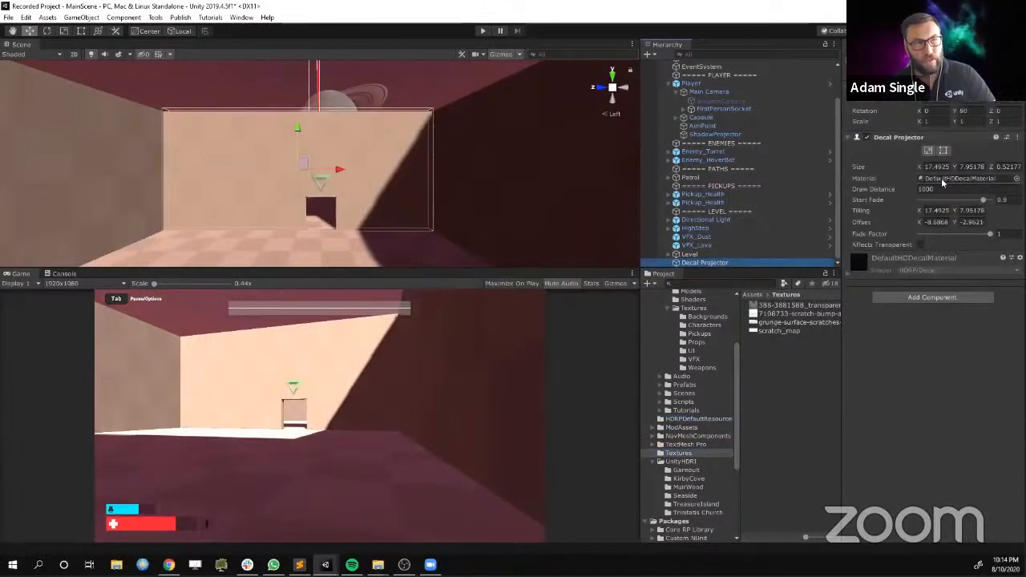
pyautogui.rightClick(771, 353)
pyautogui.moveTo(803, 88)
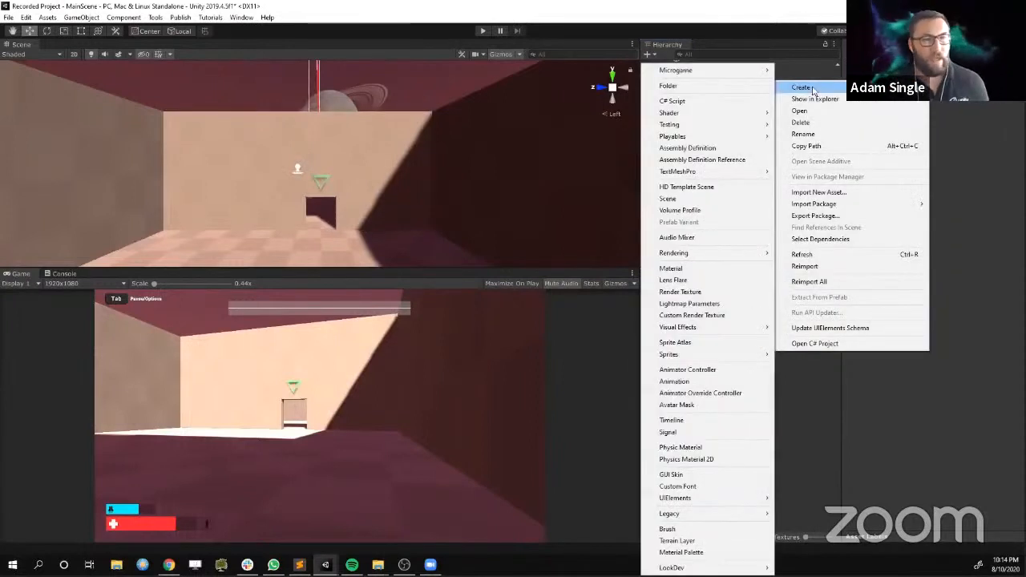
pyautogui.click(716, 269)
pyautogui.write('Dec')
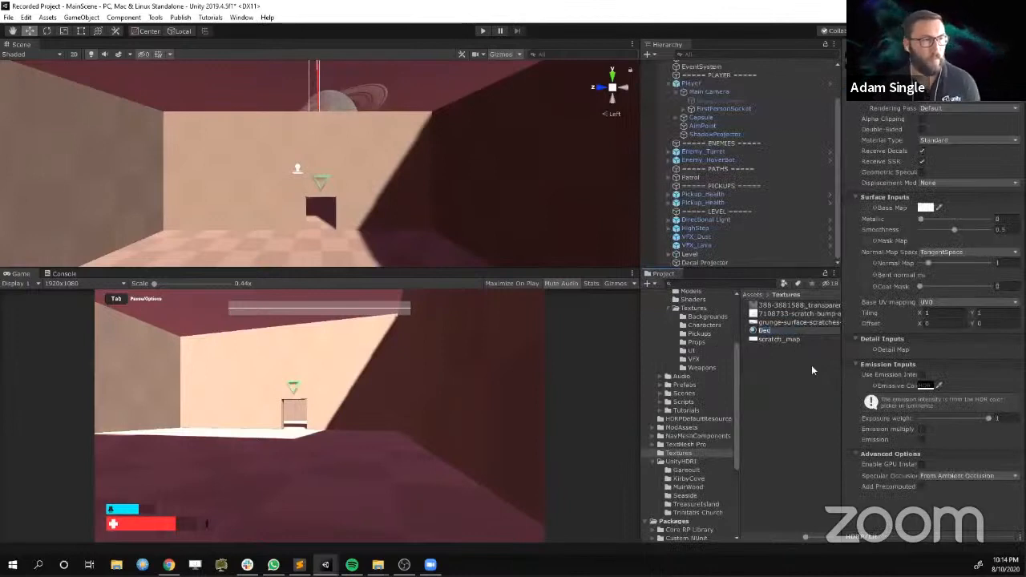
pyautogui.write('al')
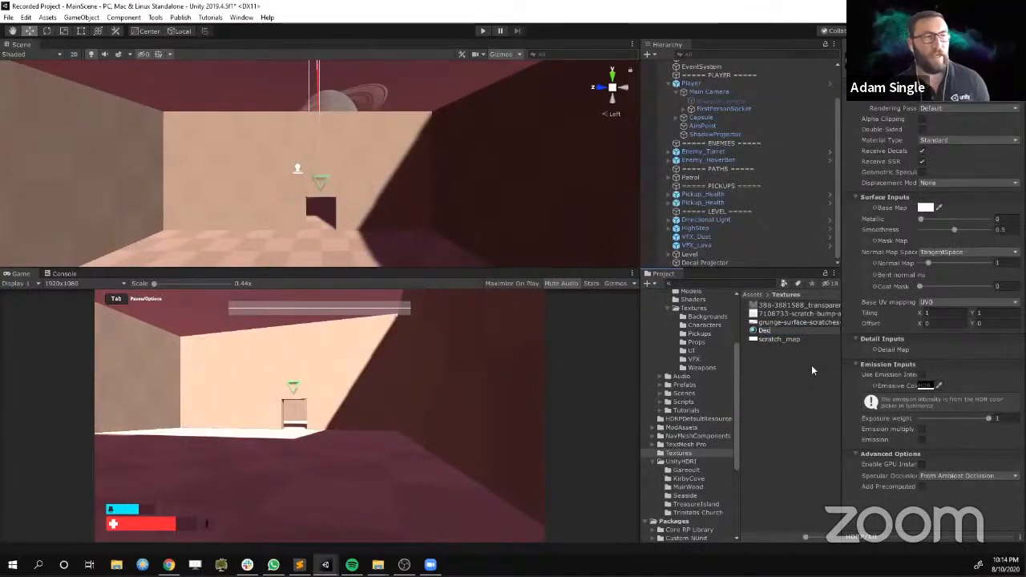
pyautogui.press('Return')
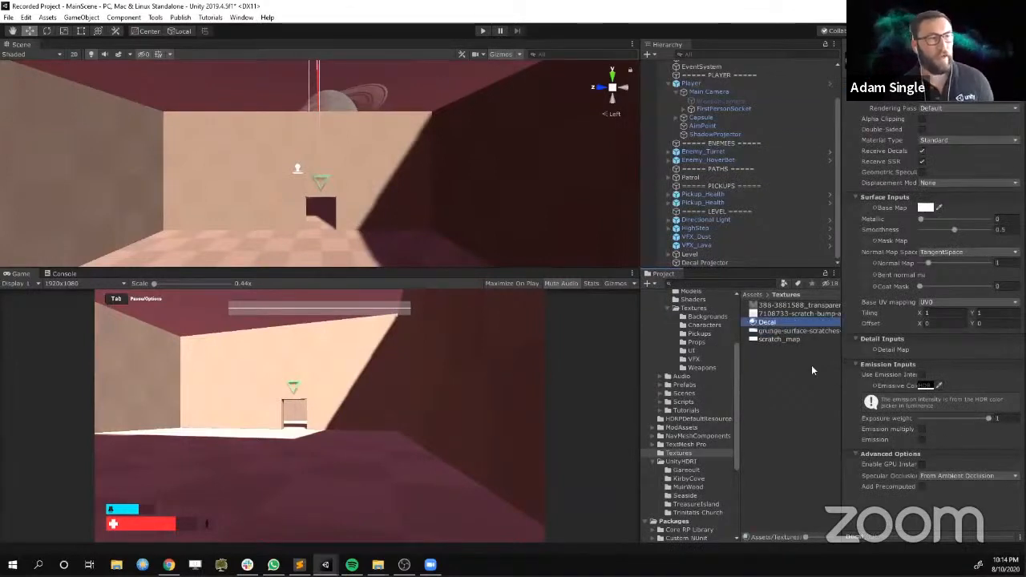
pyautogui.click(796, 306)
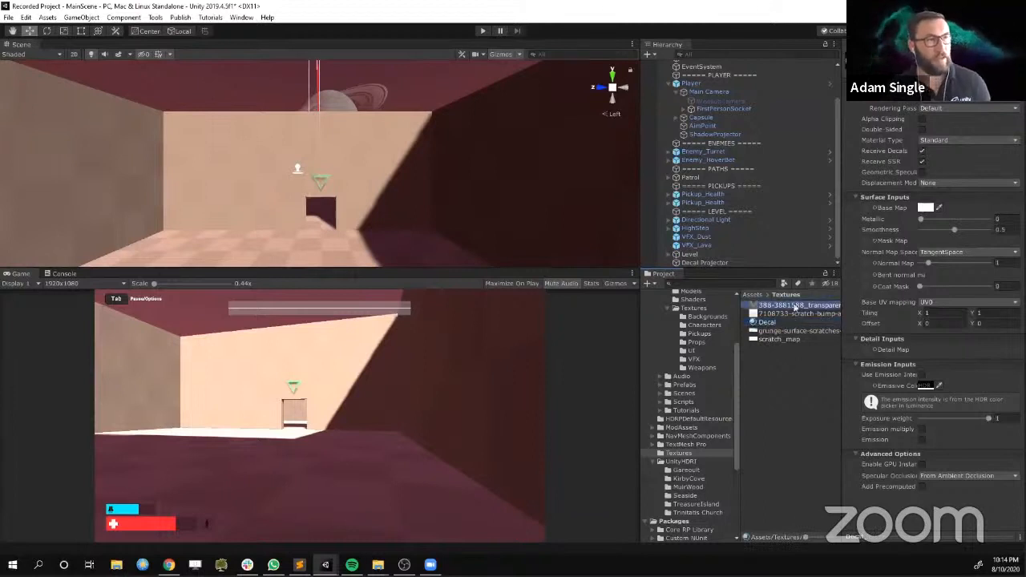
pyautogui.moveTo(796, 307); pyautogui.dragTo(938, 181)
pyautogui.click(710, 264)
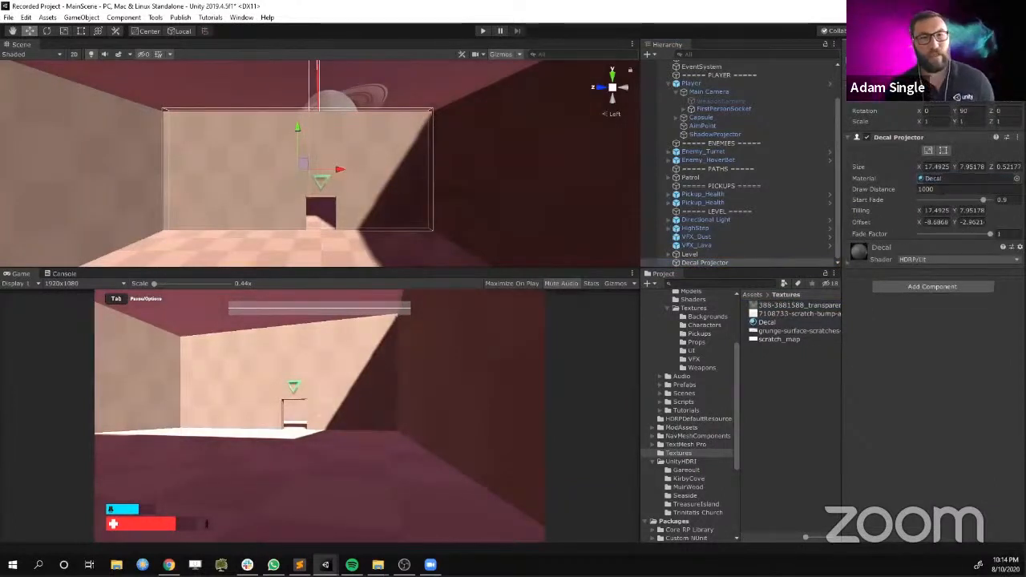
# Change the Decal material's shader to HDRP/Decal
pyautogui.click(999, 300)
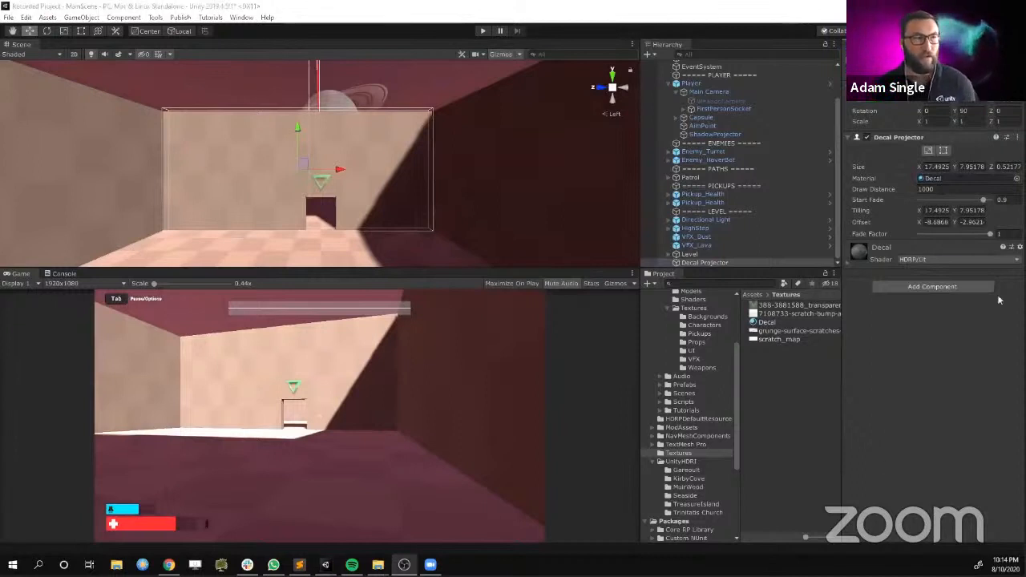
pyautogui.click(917, 259)
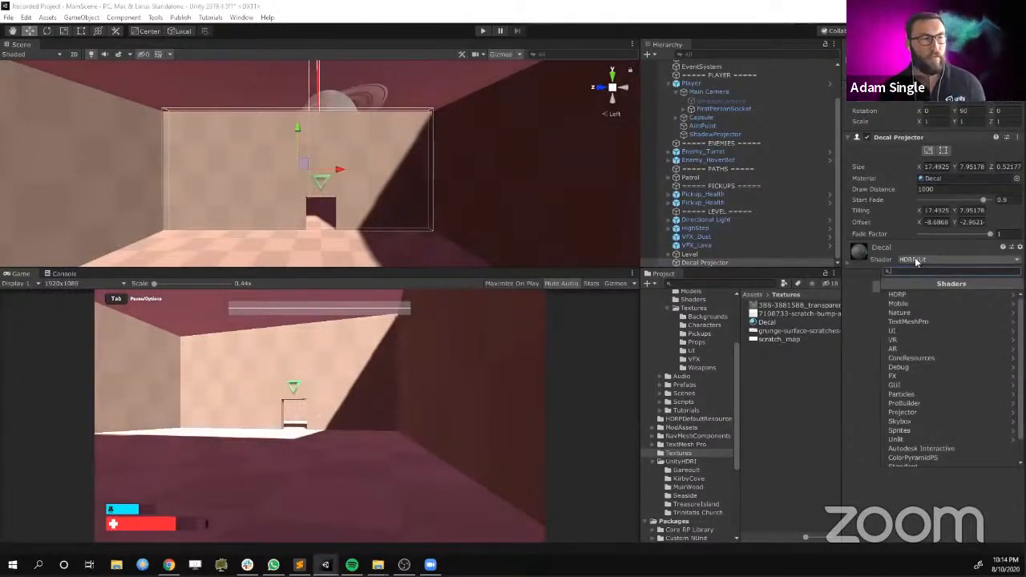
pyautogui.click(909, 295)
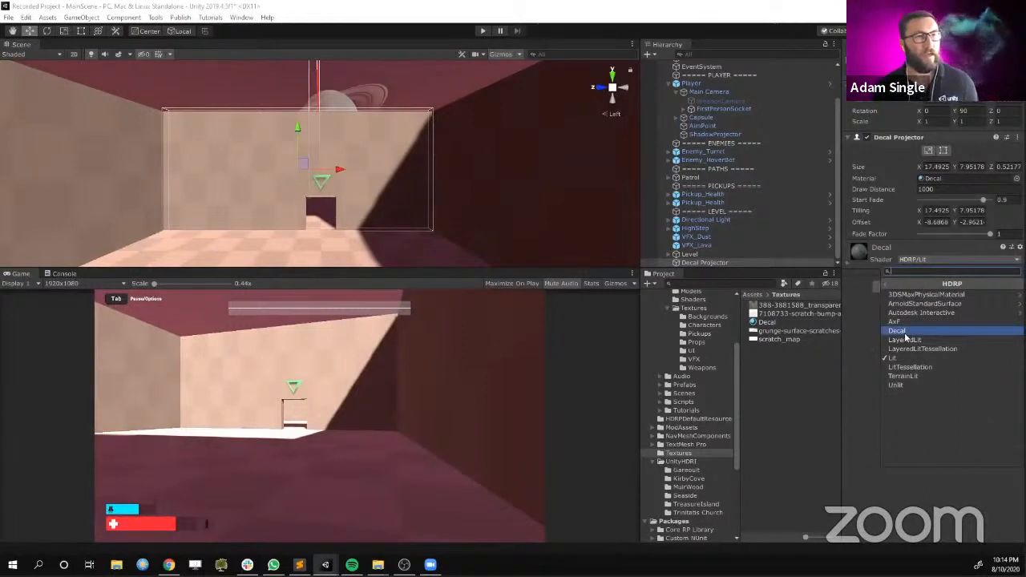
pyautogui.click(906, 331)
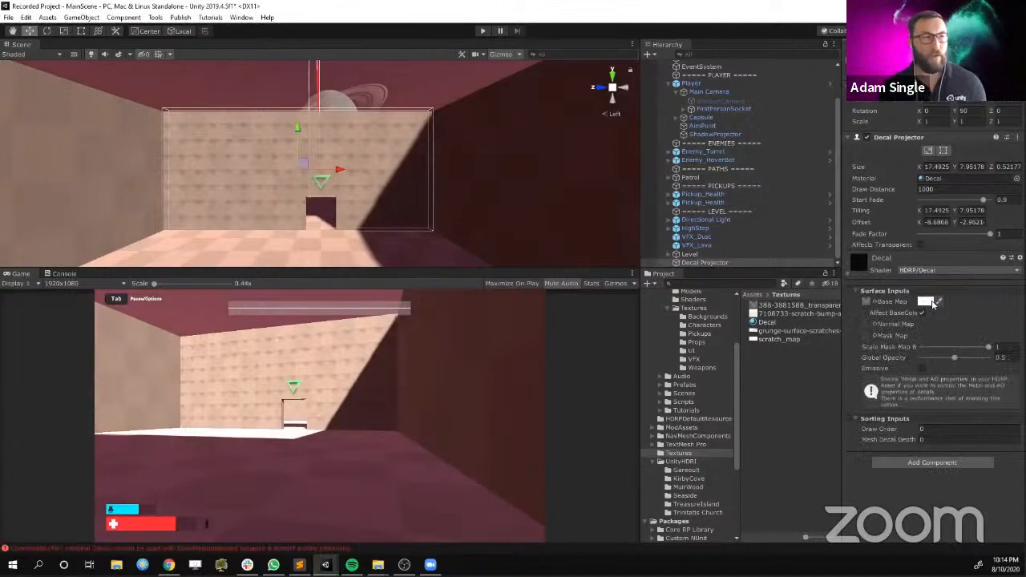
# Set the Decal Projector's Tiling to 1 on X and Y and its Offset to 0 on both axes
pyautogui.click(934, 211)
pyautogui.write('1')
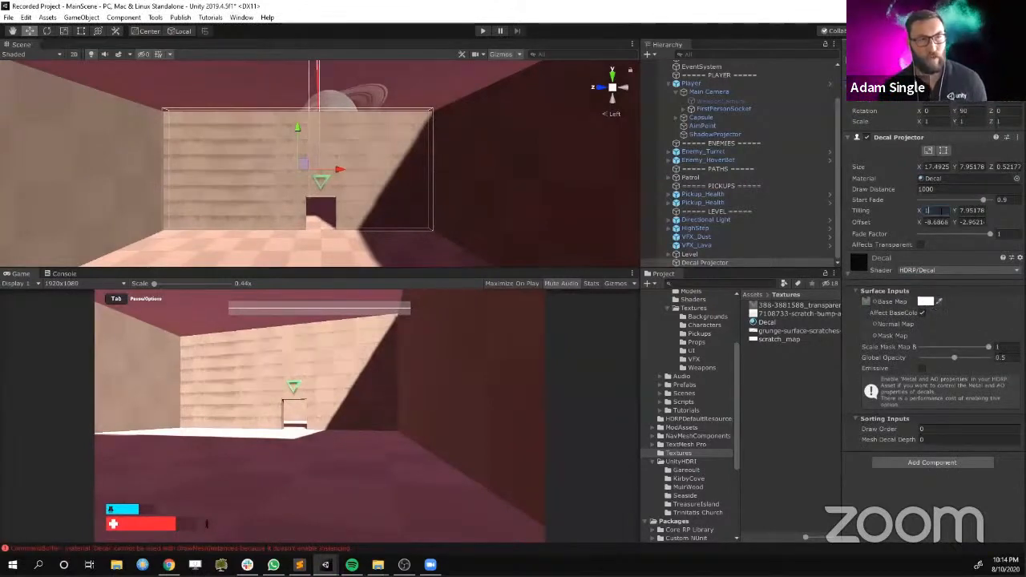
pyautogui.press('Tab')
pyautogui.write('1')
pyautogui.press('Tab')
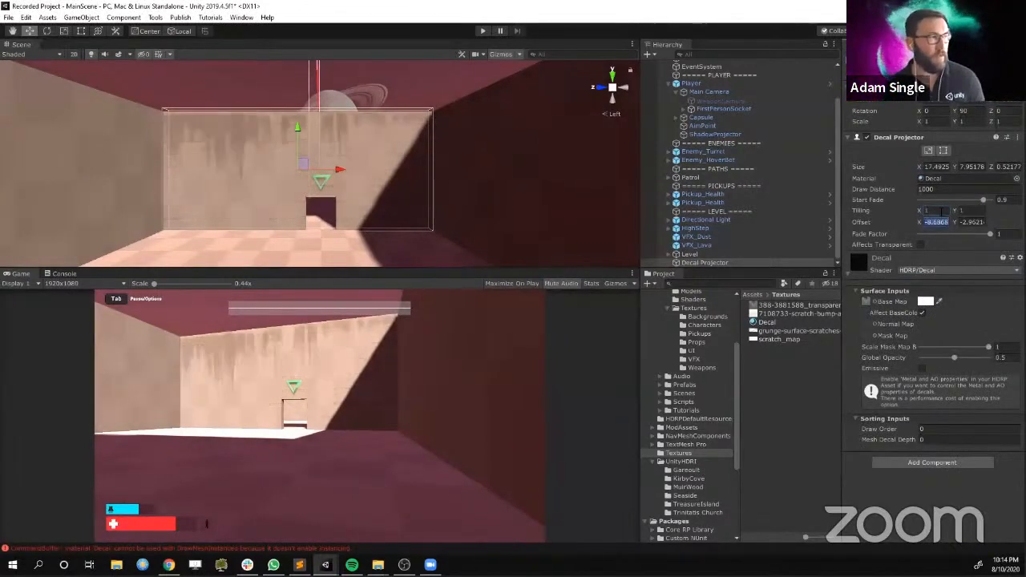
pyautogui.write('0')
pyautogui.press('Tab')
pyautogui.write('0')
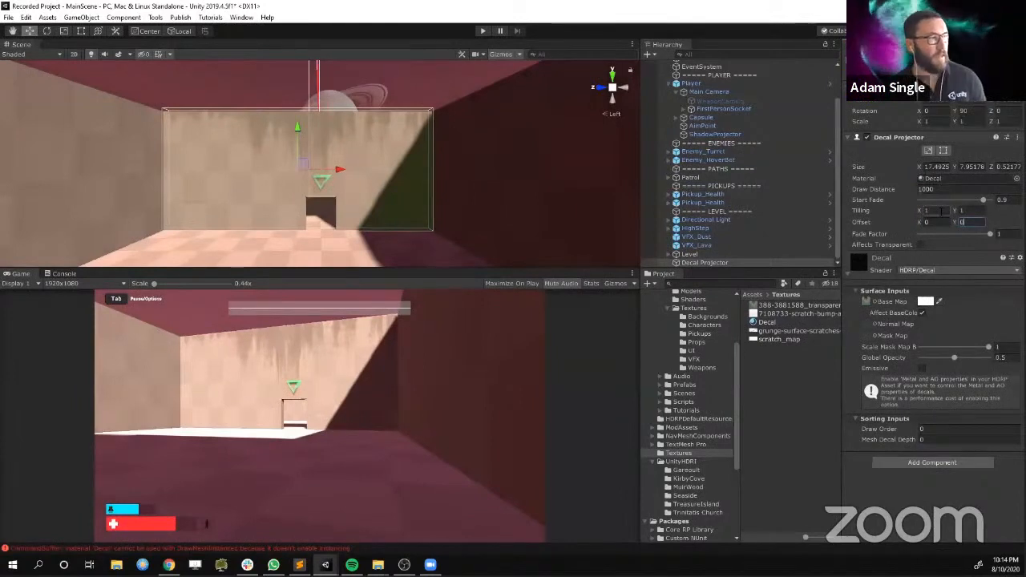
pyautogui.moveTo(518, 185); pyautogui.dragTo(477, 210, button='right')
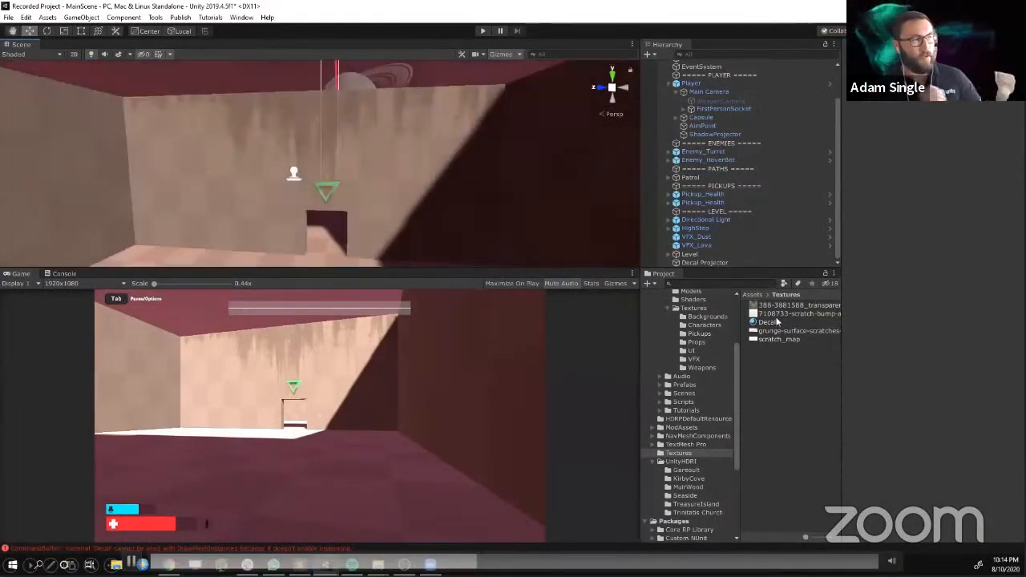
pyautogui.click(758, 323)
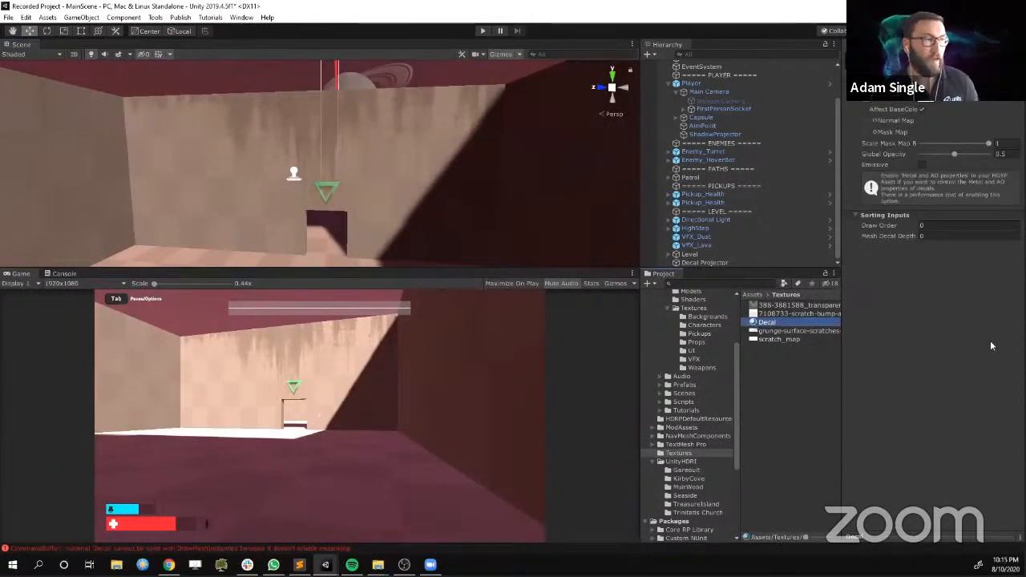
pyautogui.moveTo(794, 313); pyautogui.dragTo(867, 107)
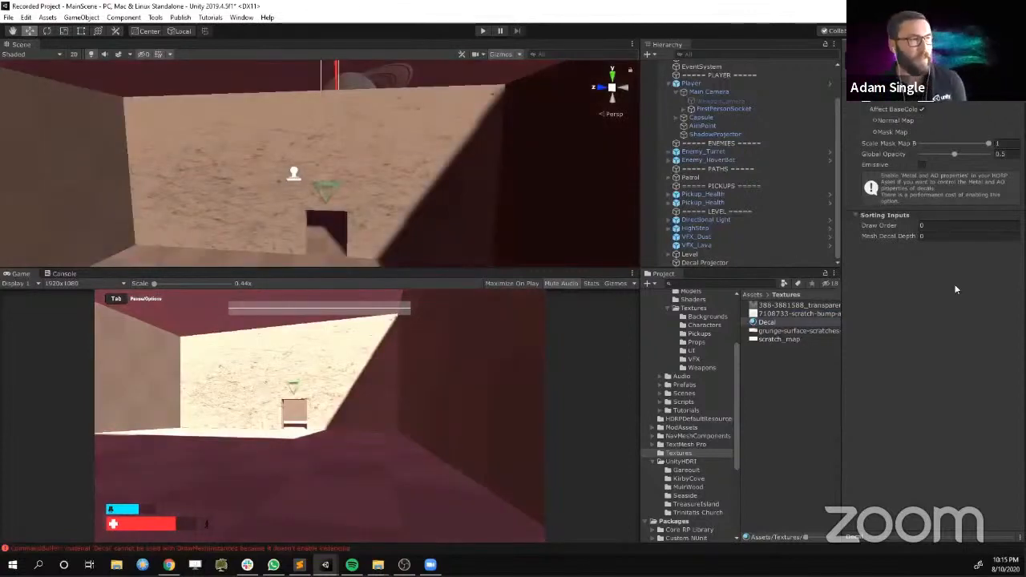
pyautogui.moveTo(788, 344); pyautogui.dragTo(877, 118)
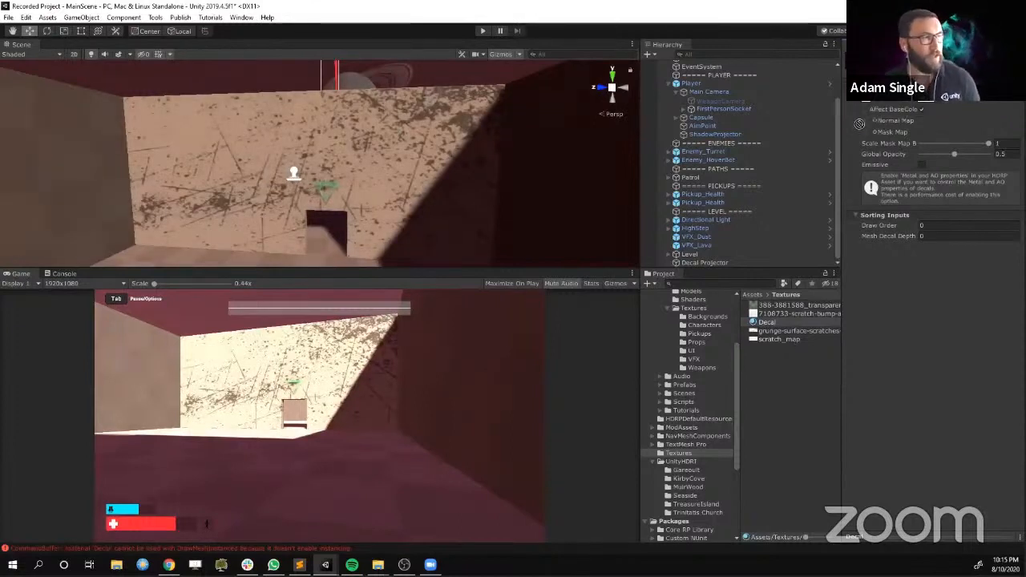
pyautogui.moveTo(859, 125); pyautogui.dragTo(865, 100)
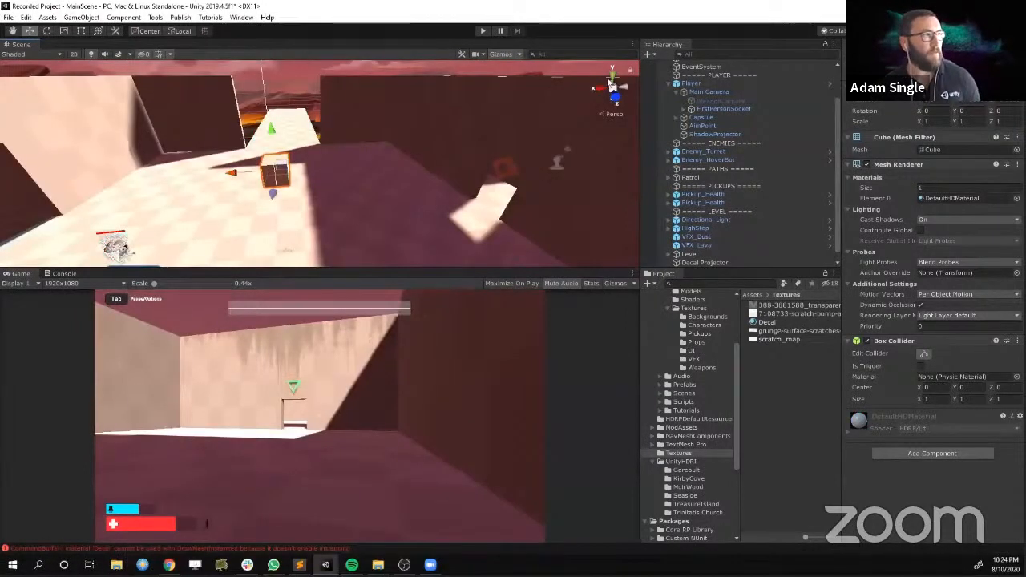
# View the selected cube and the surrounding level floor from directly above
pyautogui.click(612, 77)
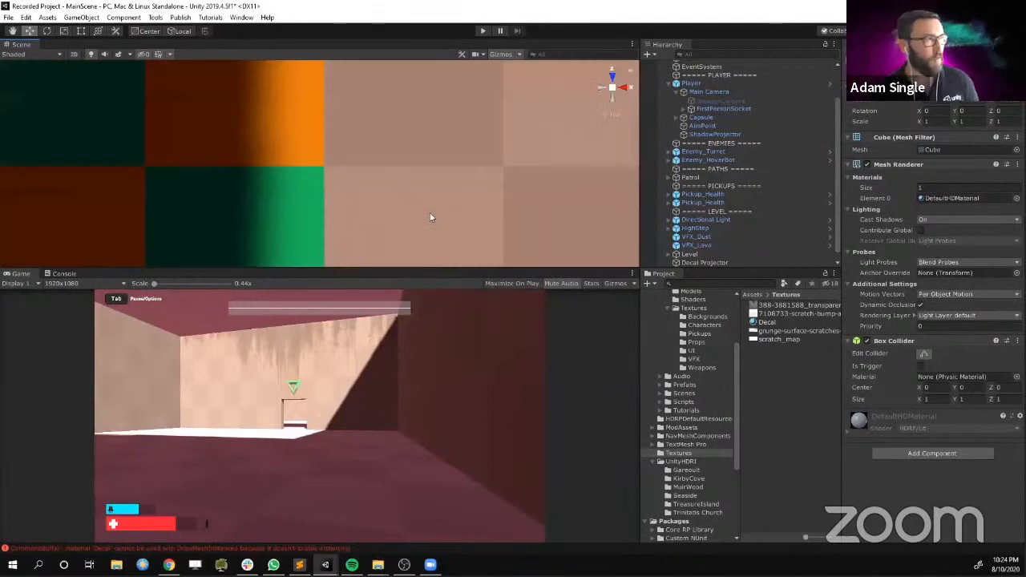
pyautogui.scroll(-3, 458, 183)
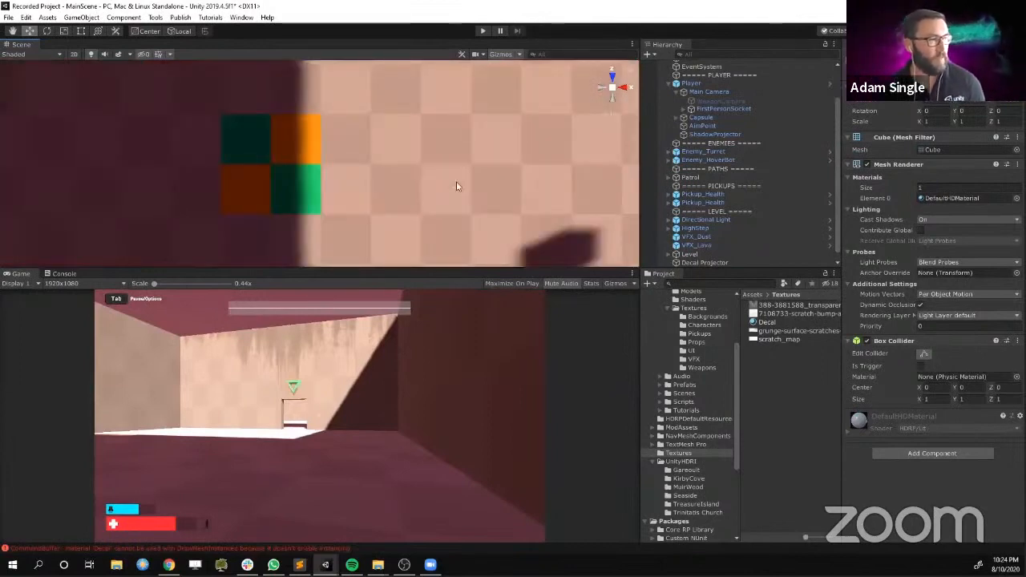
pyautogui.scroll(-4, 456, 186)
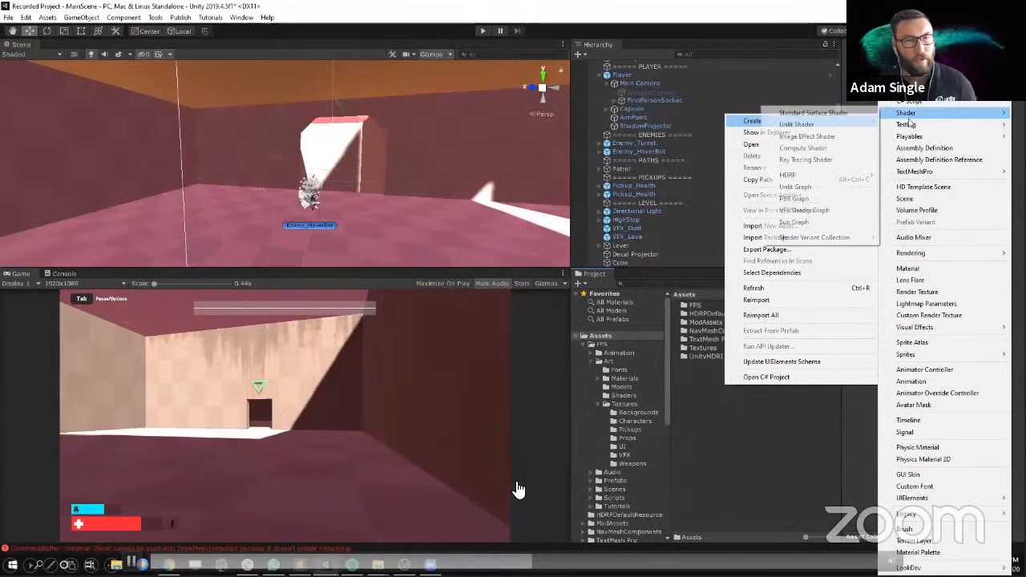
# Create a material named Mirror in the Assets folder with Metallic and Smoothness both set to 1
pyautogui.click(922, 270)
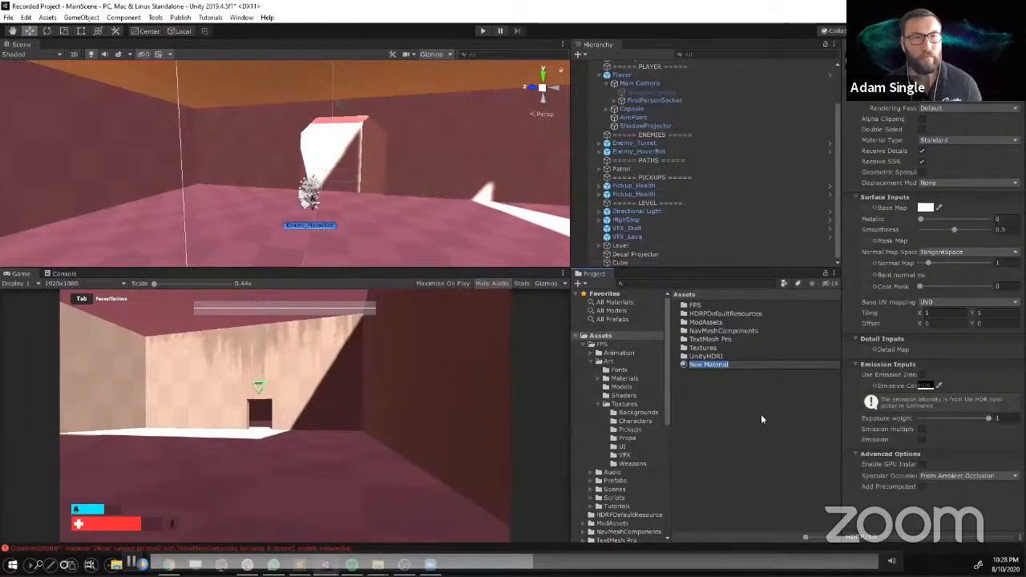
pyautogui.write('Mirror')
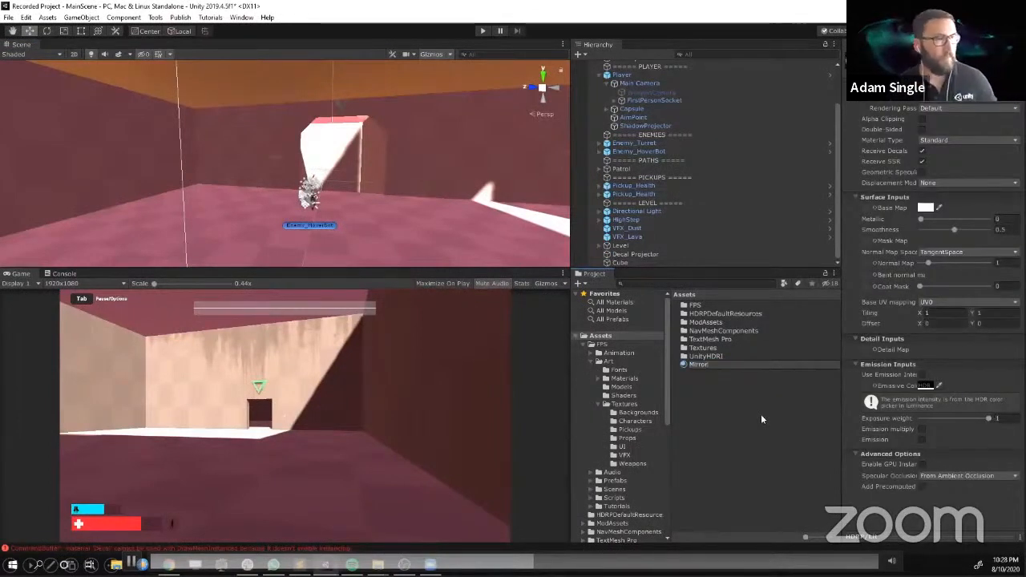
pyautogui.press('Return')
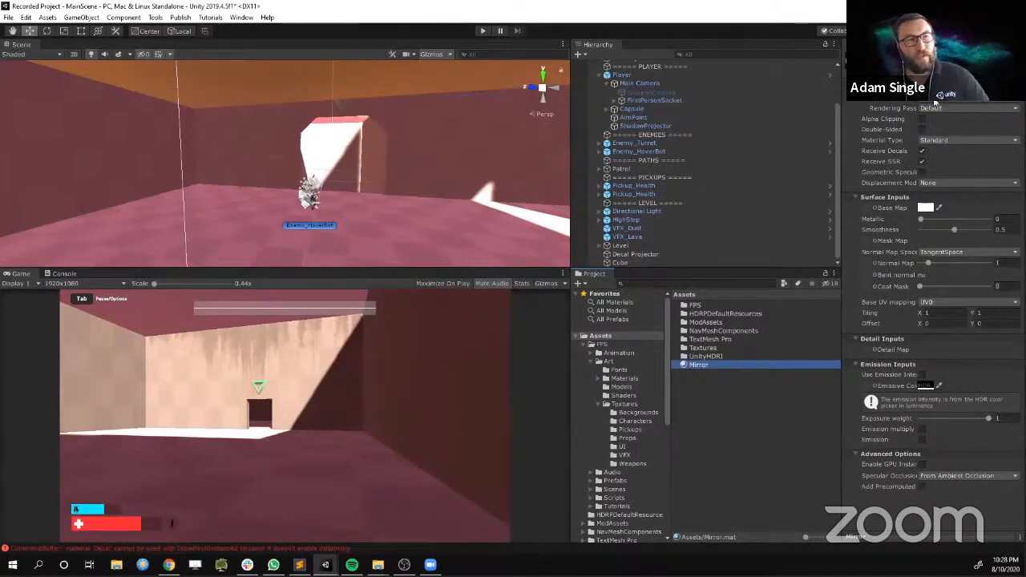
pyautogui.moveTo(922, 219); pyautogui.dragTo(998, 233)
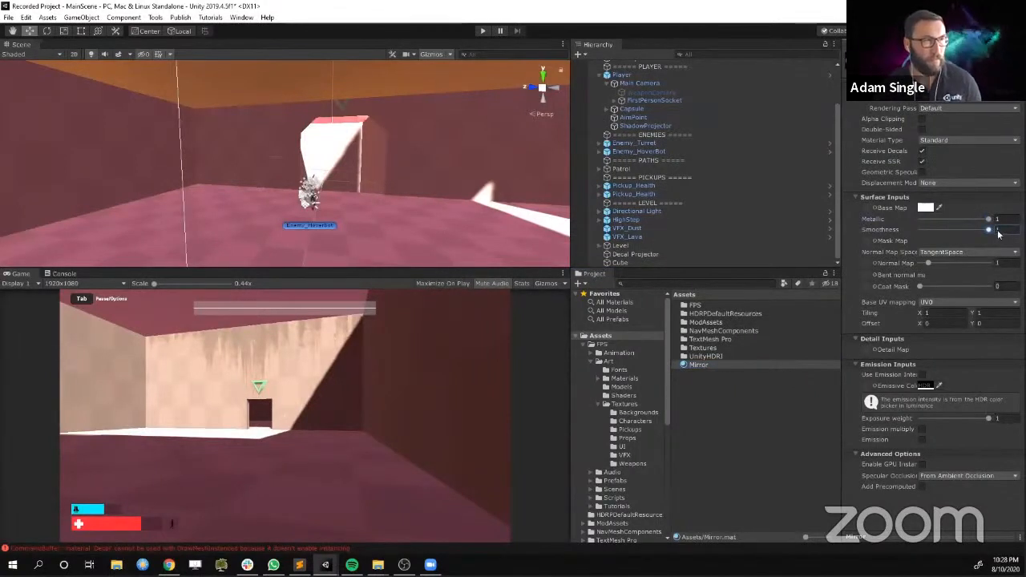
# Apply the Mirror material to the large ceiling Cube and inspect its reflections from inside the room
pyautogui.moveTo(481, 201); pyautogui.dragTo(534, 165, button='right')
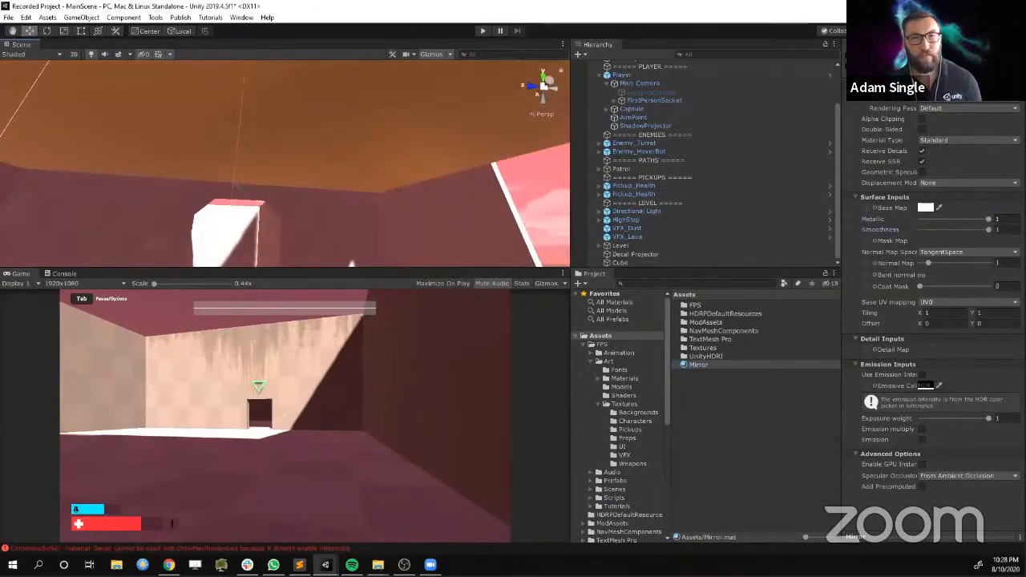
pyautogui.hotkey('alt', 'Tab')
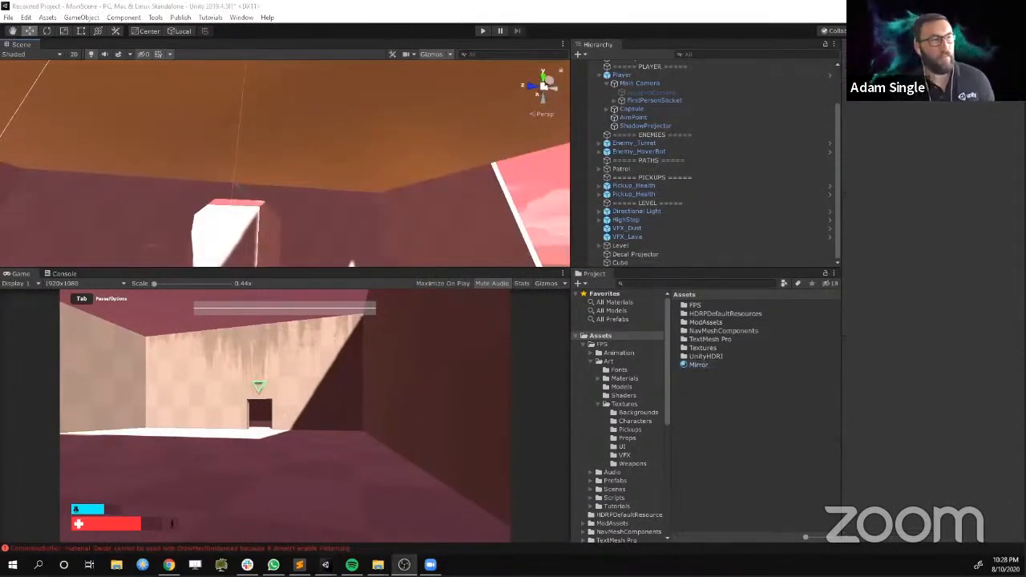
pyautogui.click(620, 262)
pyautogui.click(698, 365)
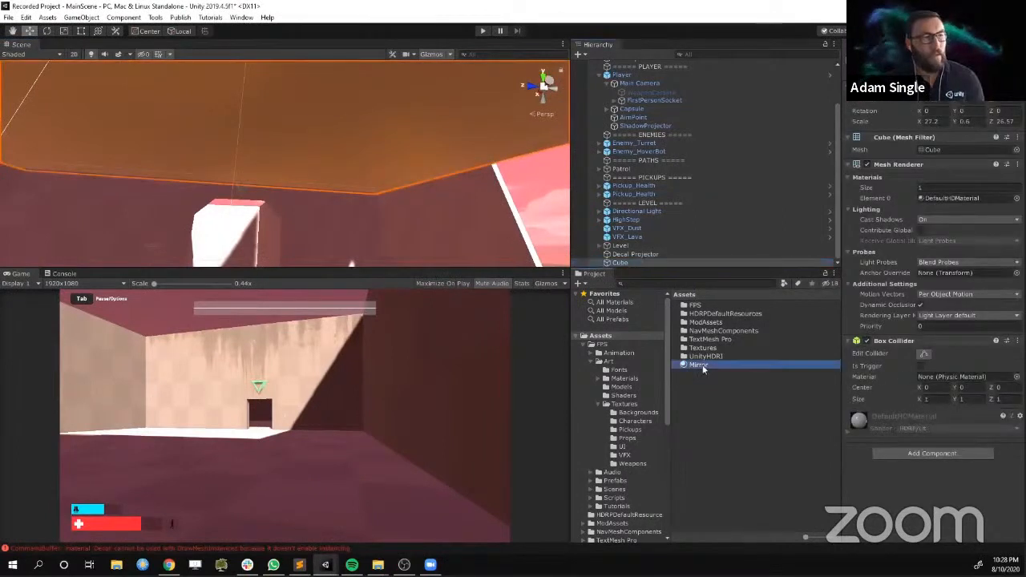
pyautogui.moveTo(704, 369); pyautogui.dragTo(945, 202)
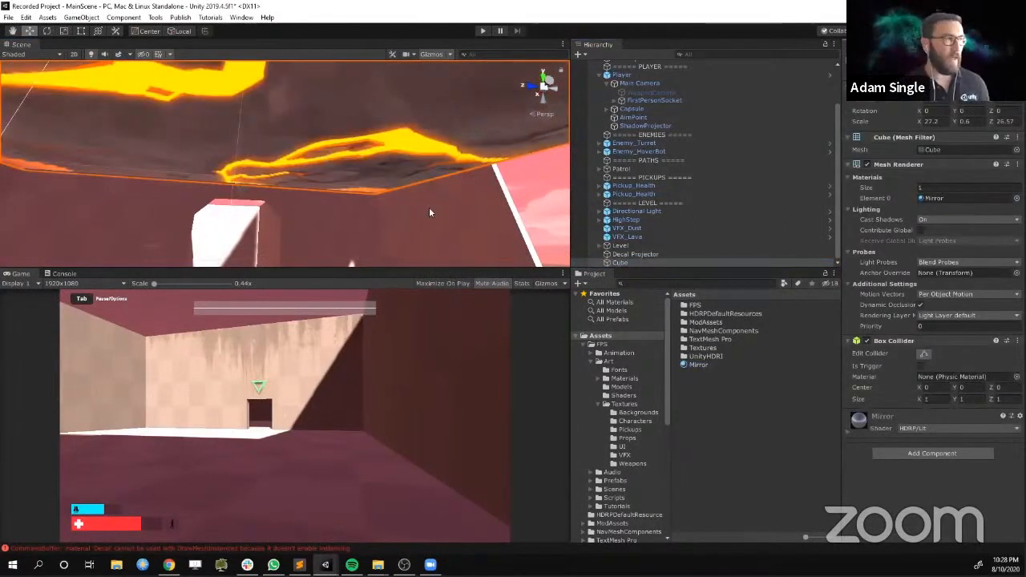
pyautogui.moveTo(429, 212); pyautogui.dragTo(396, 326, button='right')
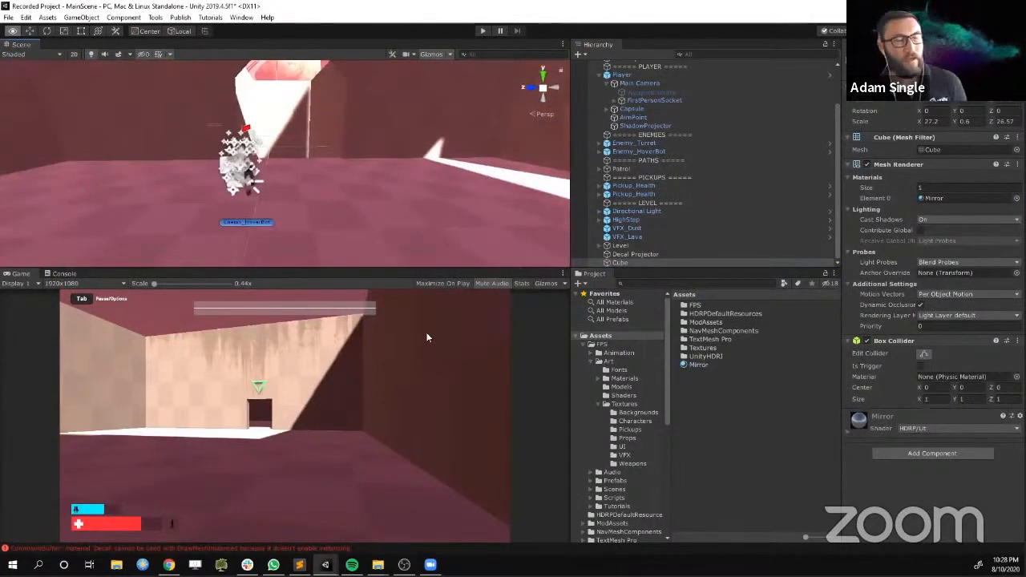
pyautogui.moveTo(321, 224); pyautogui.dragTo(52, 218, button='right')
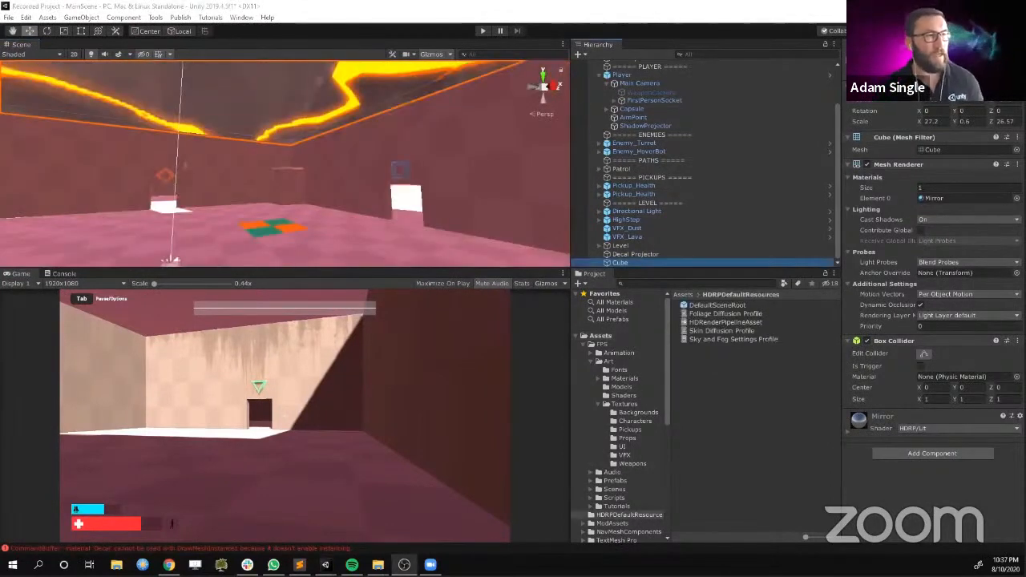
# Add a Screen Space Reflection override to the Sky and Fog Settings Profile
pyautogui.click(744, 340)
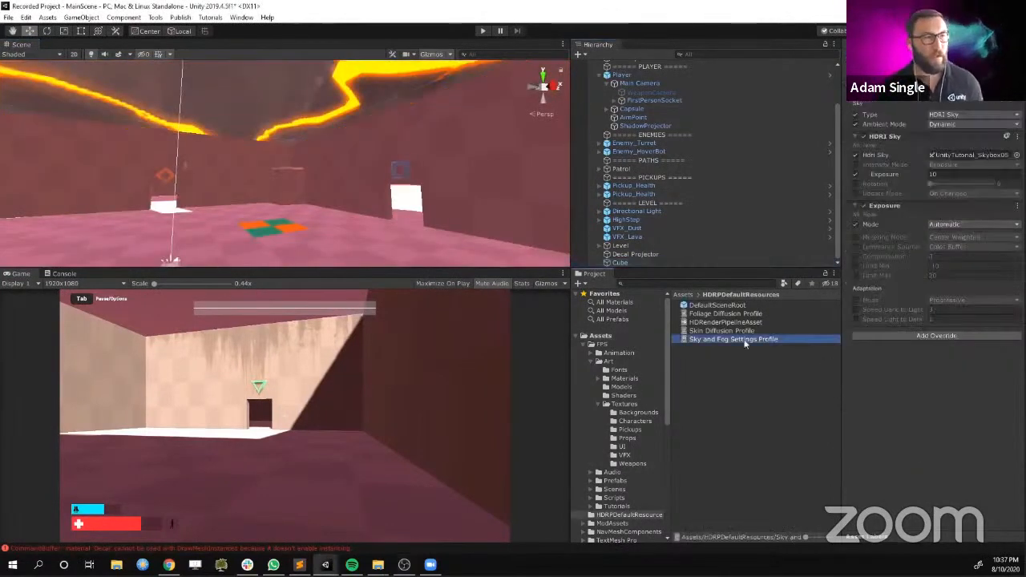
pyautogui.click(920, 336)
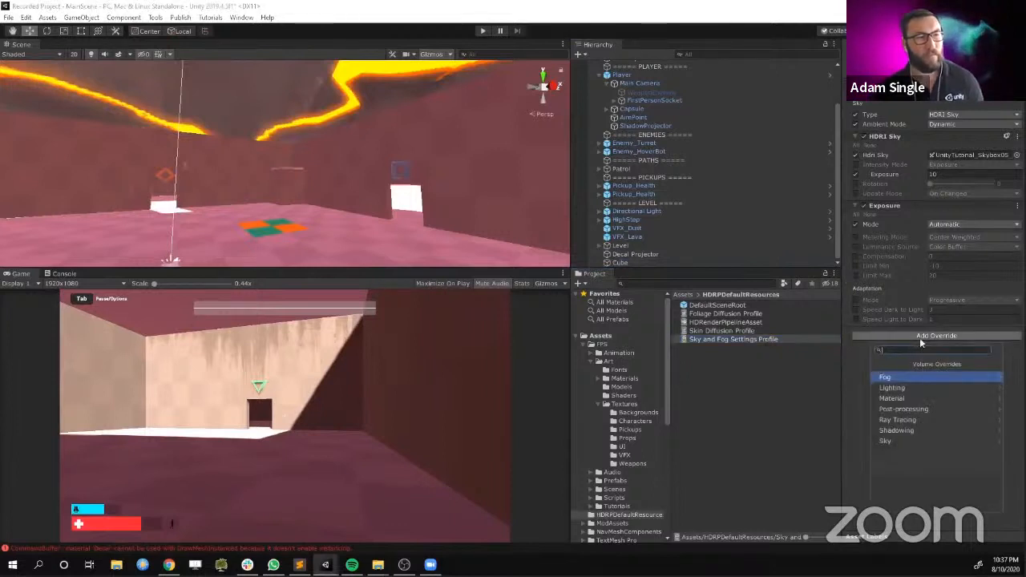
pyautogui.click(913, 388)
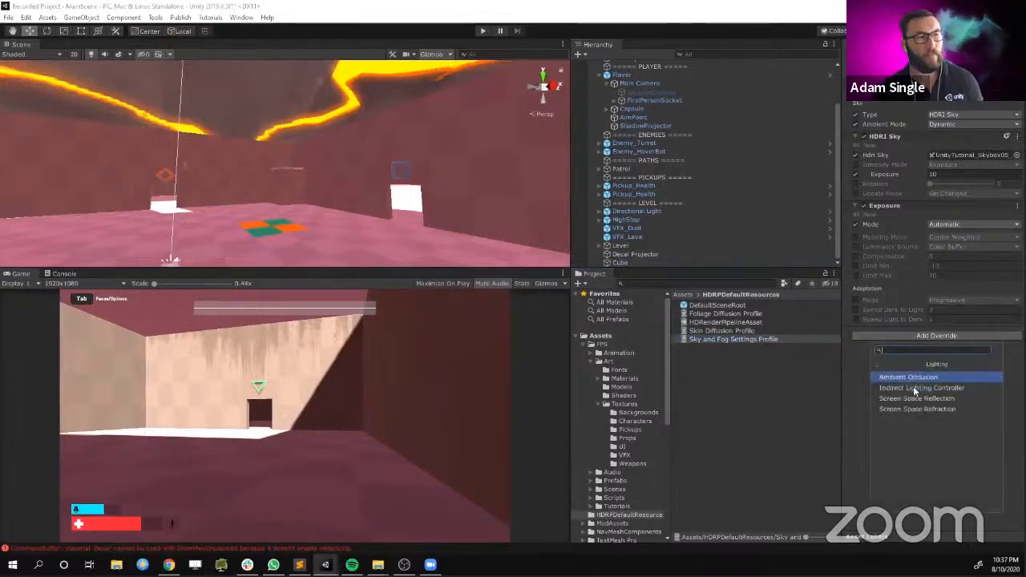
pyautogui.click(917, 398)
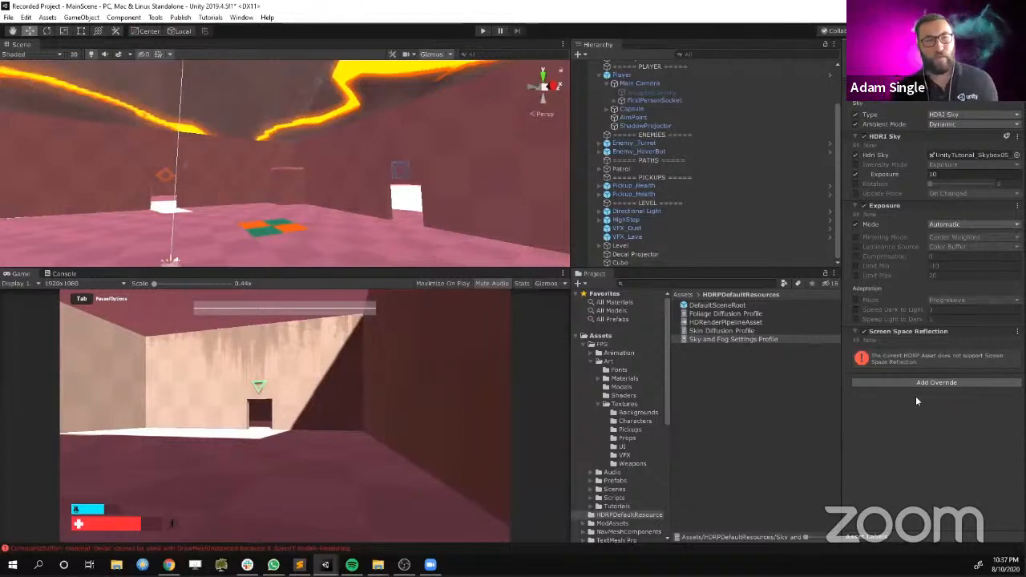
# Locate the render pipeline asset assigned in the project's Graphics settings
pyautogui.click(753, 323)
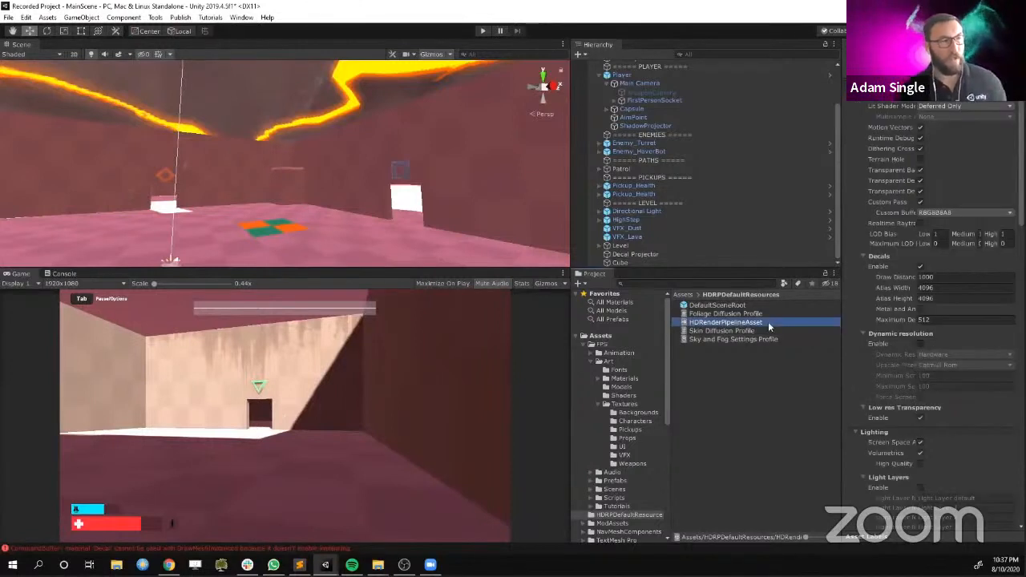
pyautogui.click(26, 17)
pyautogui.click(63, 317)
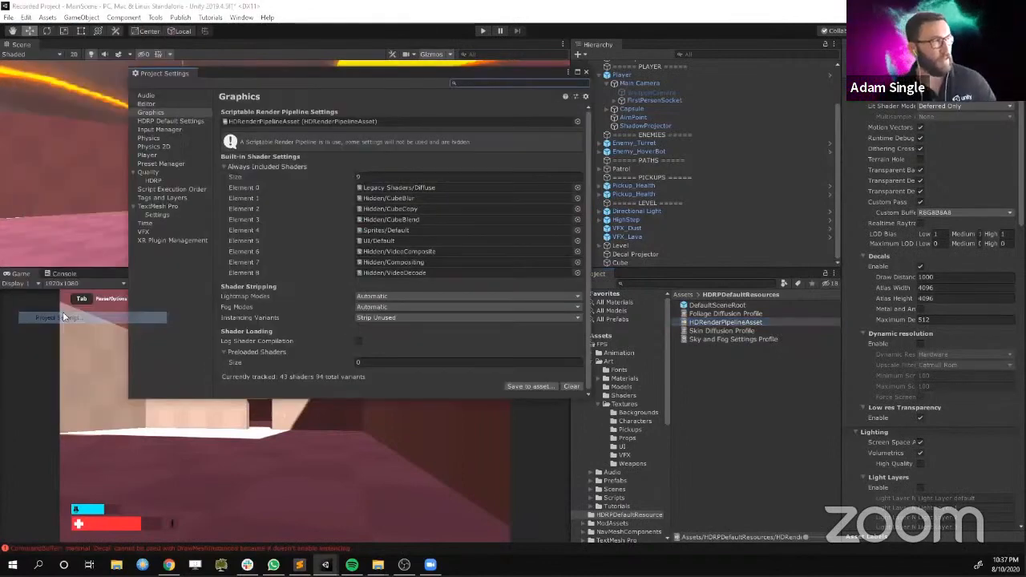
pyautogui.click(154, 113)
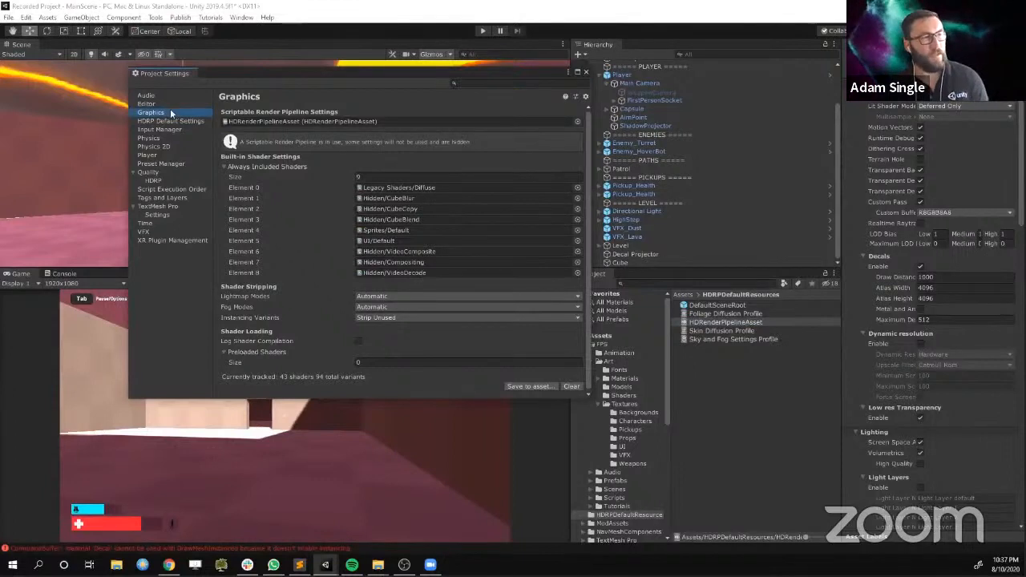
pyautogui.click(268, 120)
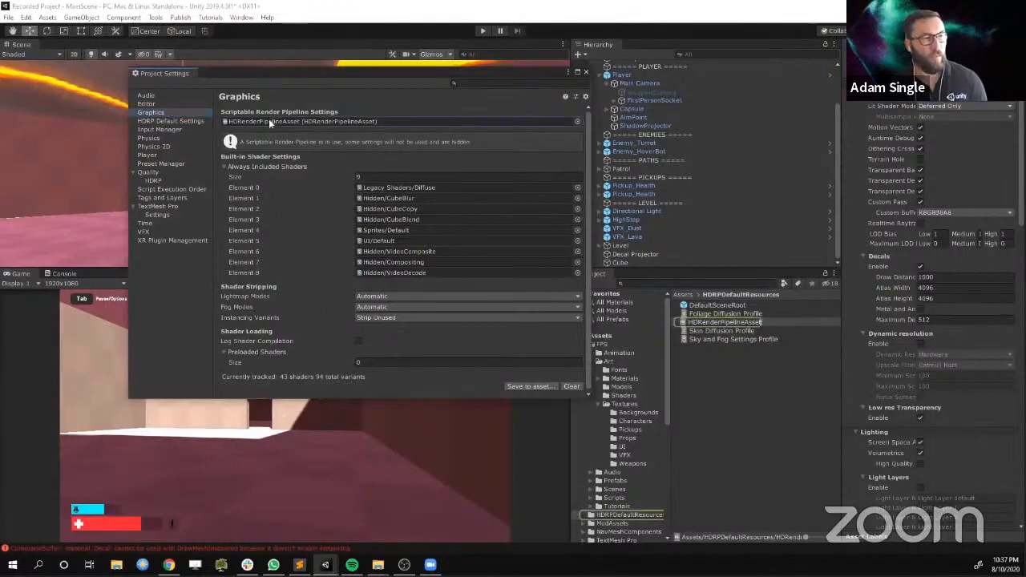
# Enable Screen Space Reflection in the HDRenderPipelineAsset's Reflections settings and close the Project Settings
pyautogui.click(723, 322)
pyautogui.scroll(-5, 904, 424)
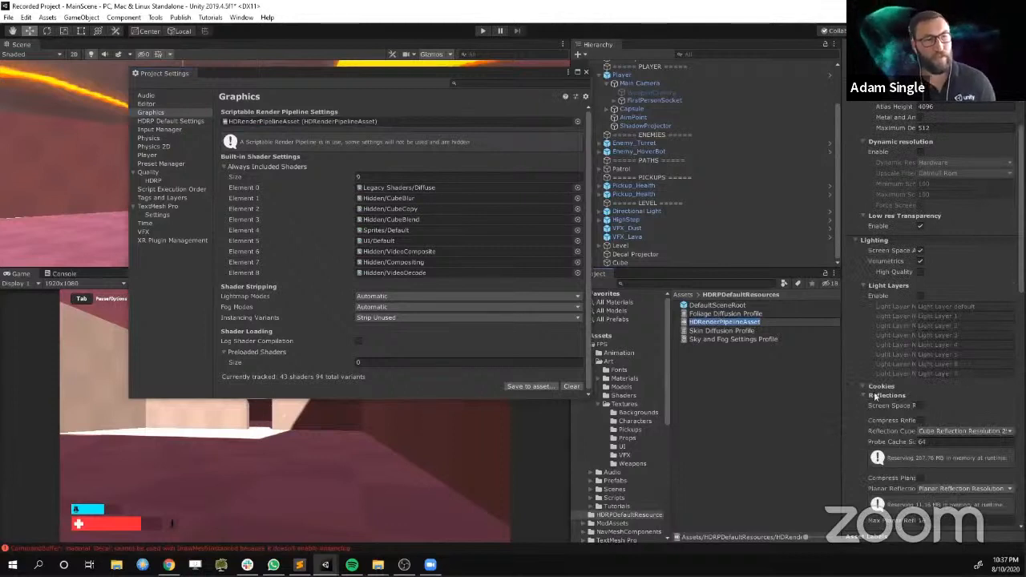
pyautogui.moveTo(842, 413); pyautogui.dragTo(764, 417)
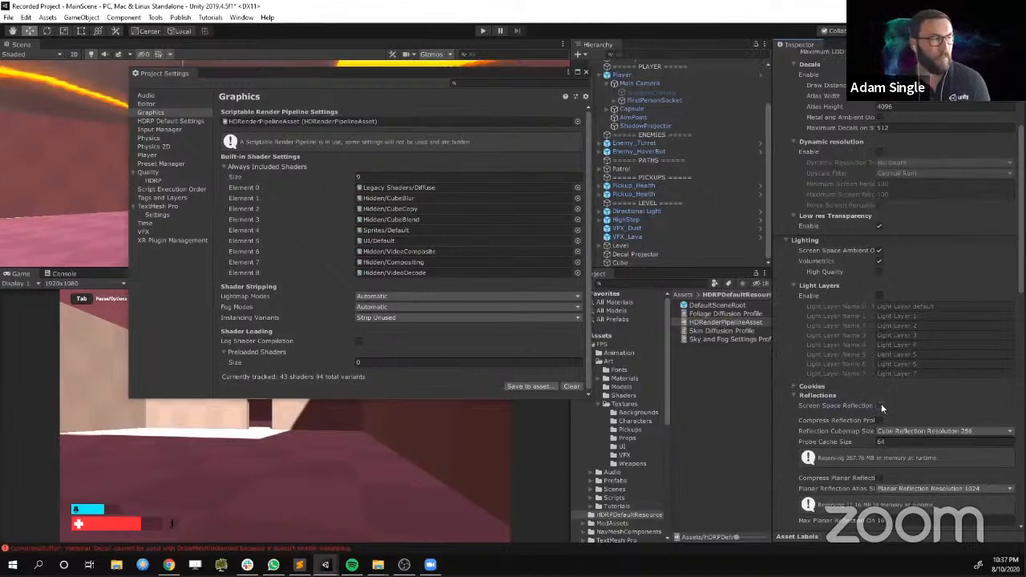
pyautogui.click(881, 406)
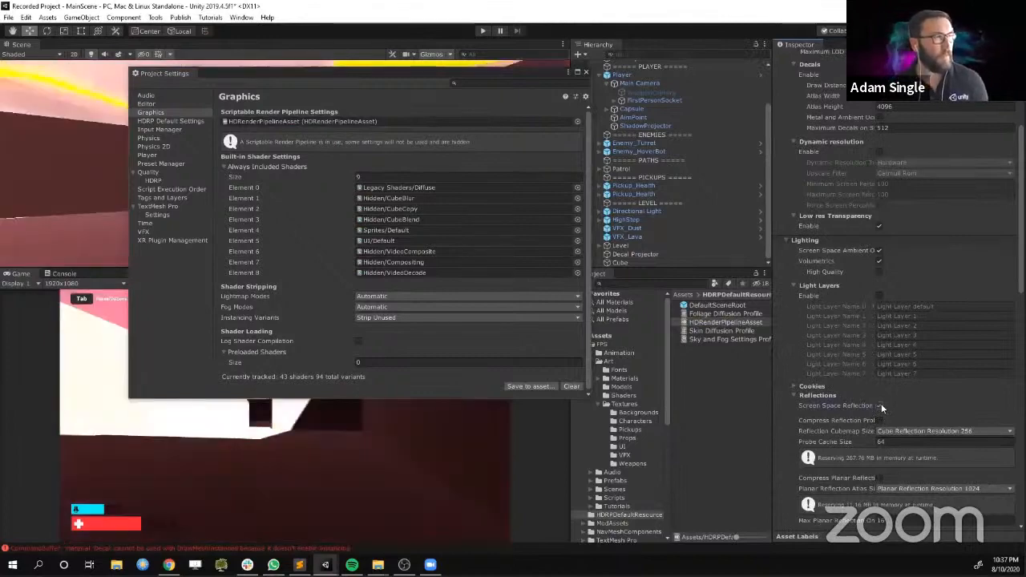
pyautogui.click(586, 73)
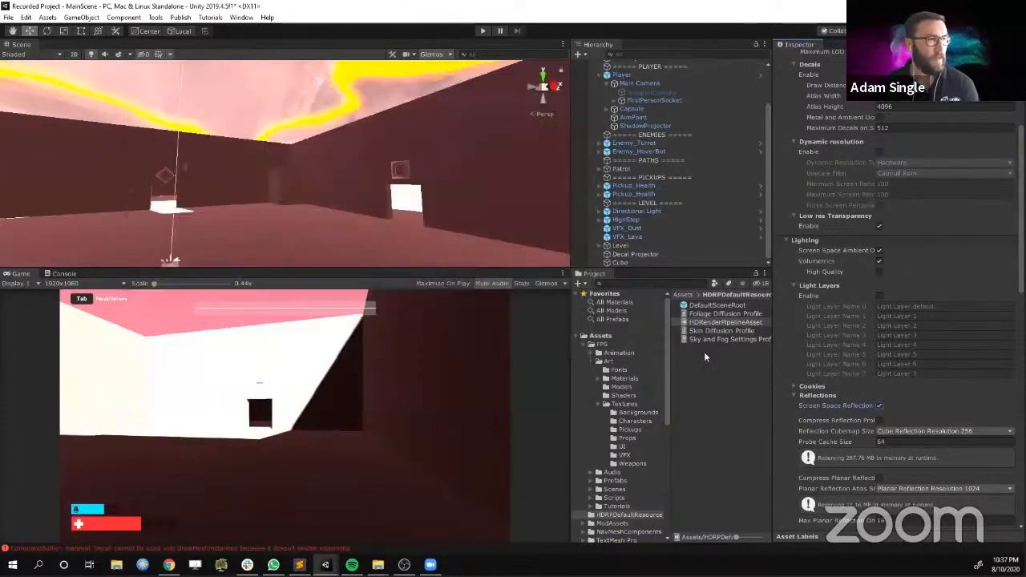
# Activate the Enable property of the Screen Space Reflection override in the Sky and Fog Settings Profile
pyautogui.click(713, 340)
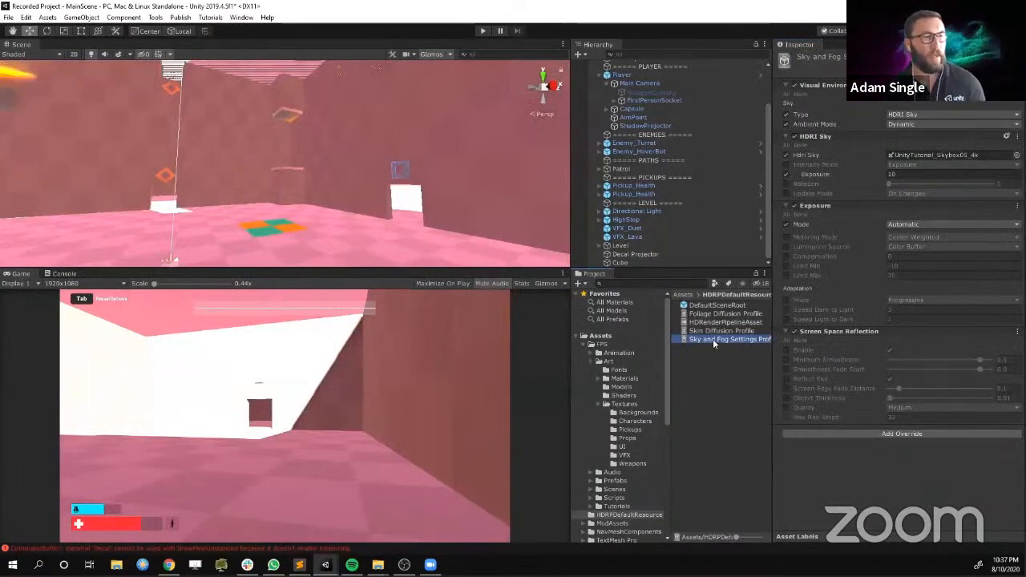
pyautogui.click(784, 349)
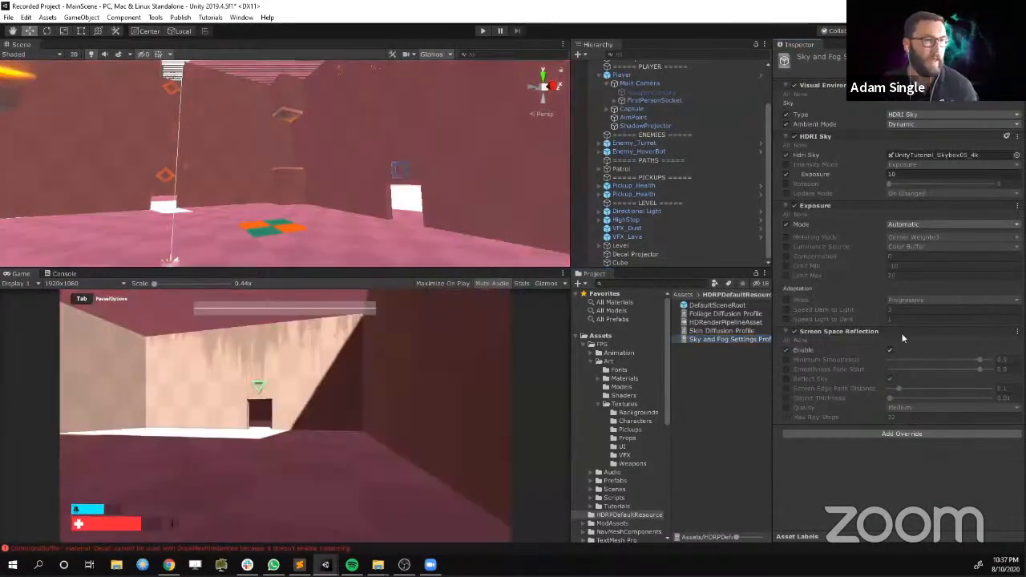
# Open the HD Render Pipeline Wizard and show its HDRP + DXR configuration checks
pyautogui.moveTo(365, 170); pyautogui.dragTo(205, 209, button='right')
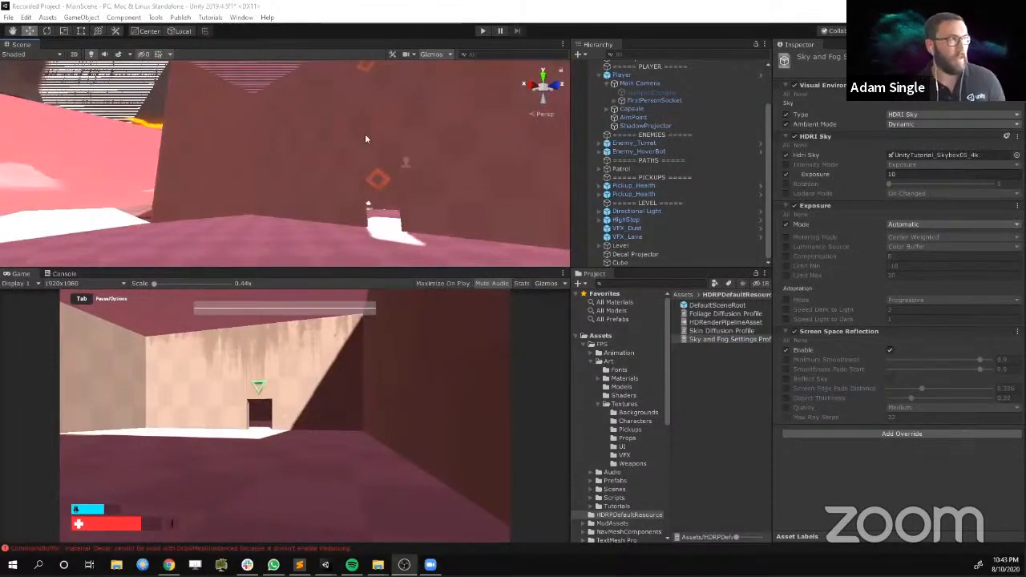
pyautogui.click(242, 18)
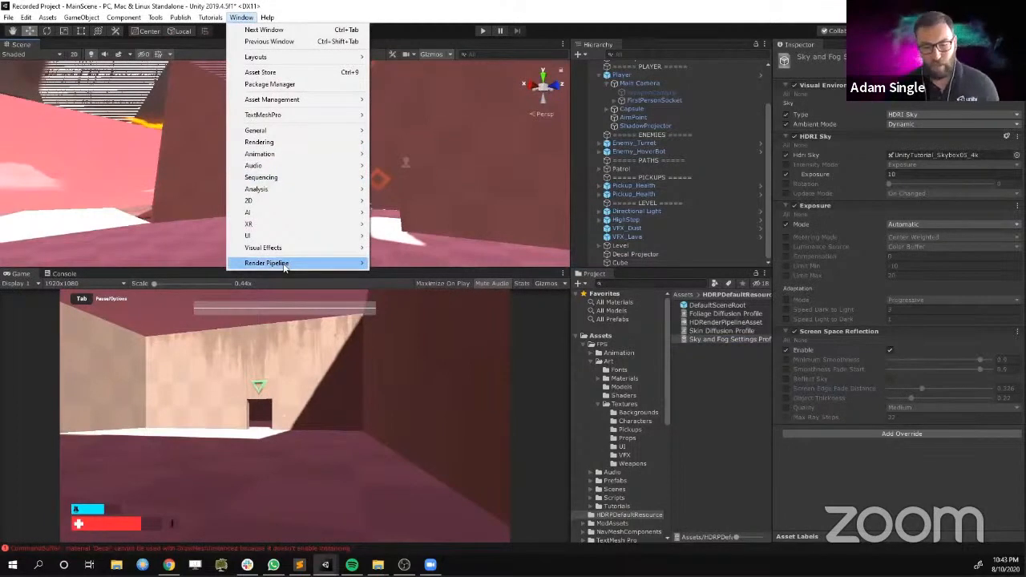
pyautogui.moveTo(321, 263)
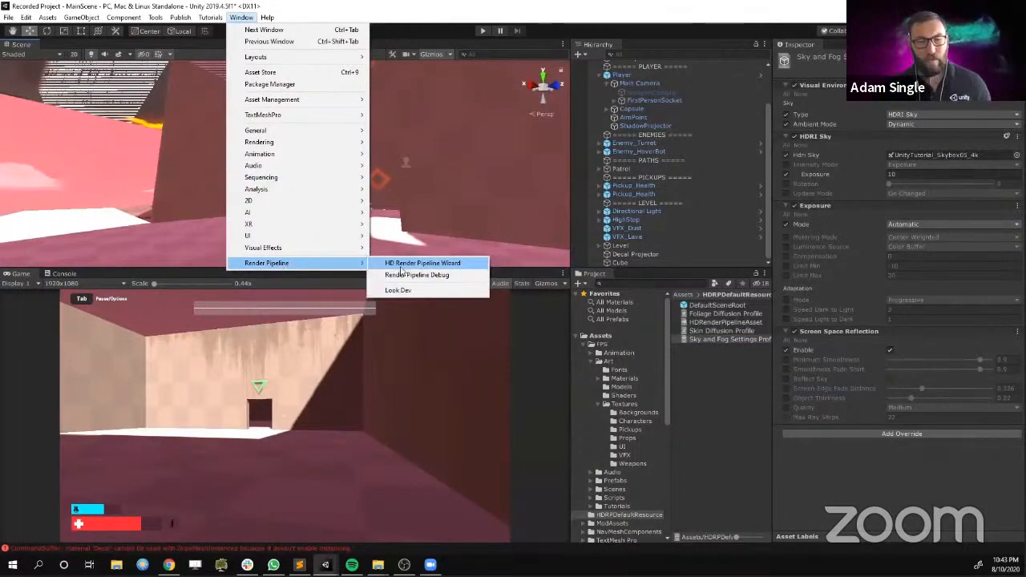
pyautogui.click(401, 265)
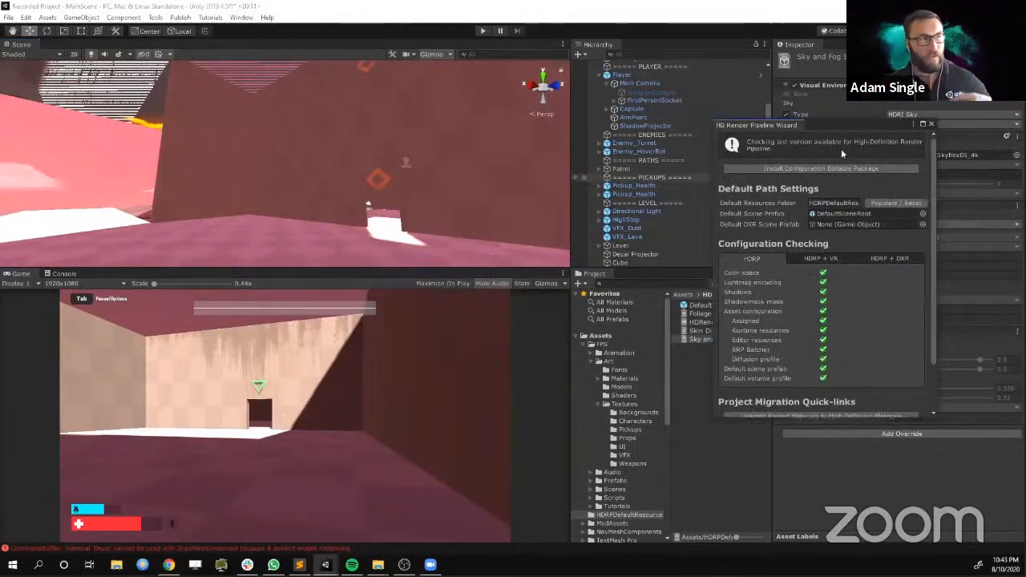
pyautogui.moveTo(851, 129); pyautogui.dragTo(390, 131)
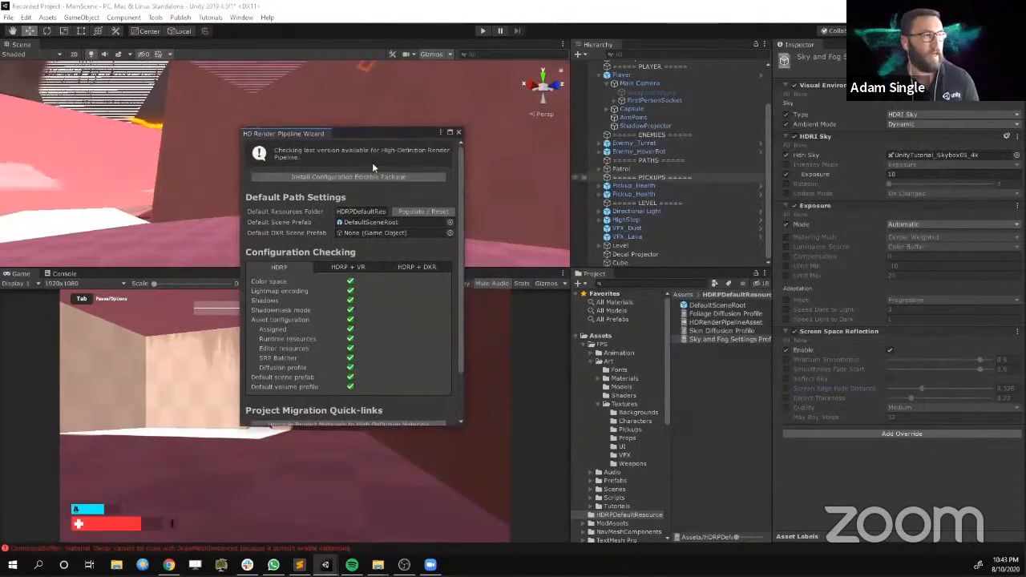
pyautogui.click(408, 267)
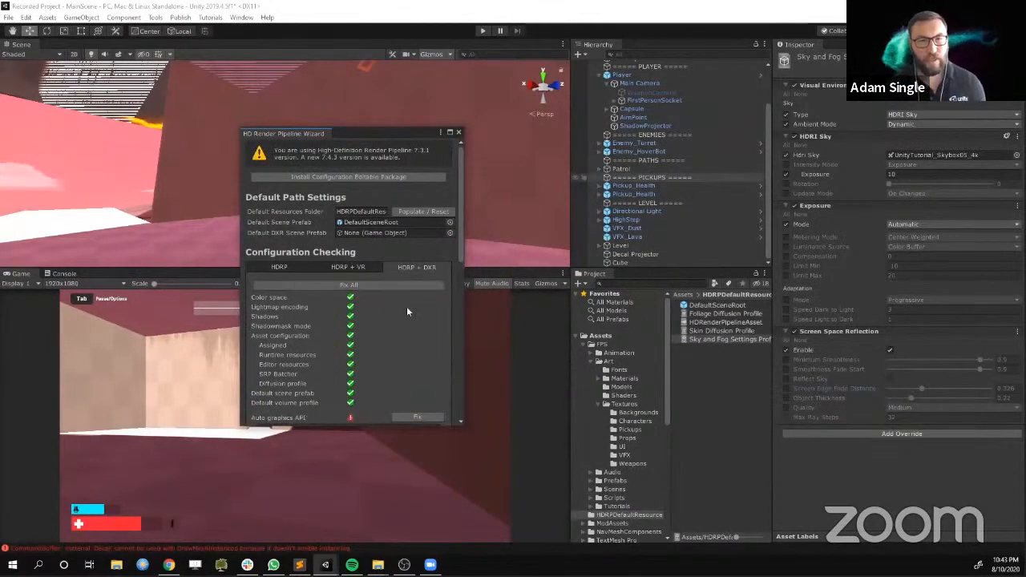
# Review the failed HDRP + DXR configuration checks in the wizard and fix them all at once
pyautogui.scroll(-3, 406, 306)
pyautogui.scroll(-3, 408, 312)
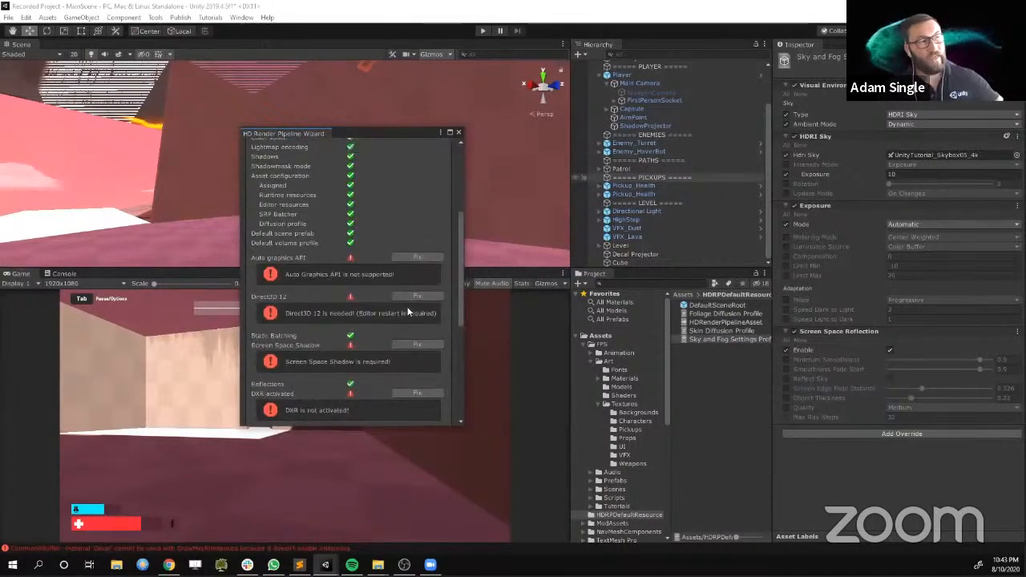
pyautogui.scroll(-3, 408, 312)
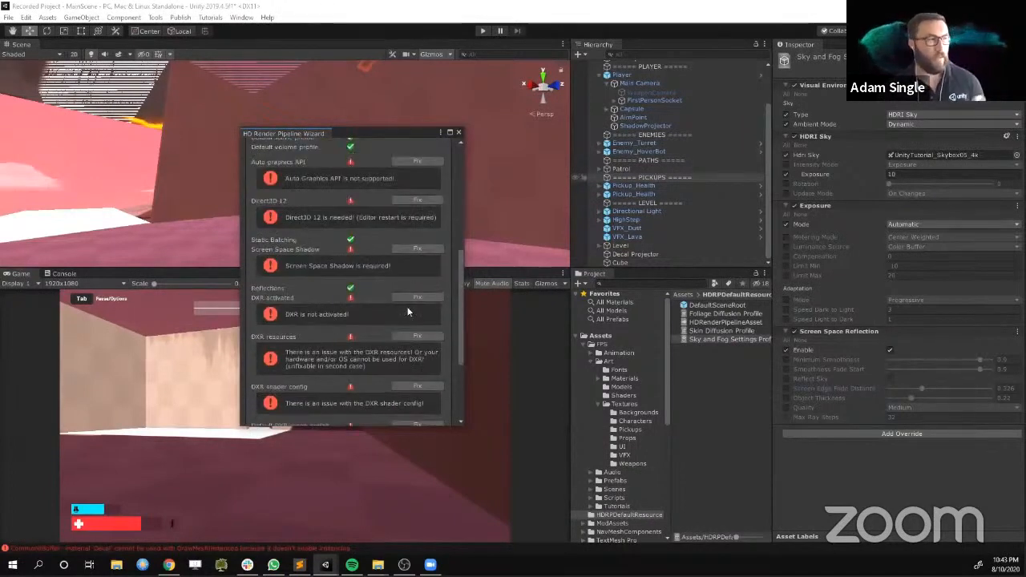
pyautogui.scroll(-2, 408, 311)
pyautogui.scroll(-2, 408, 312)
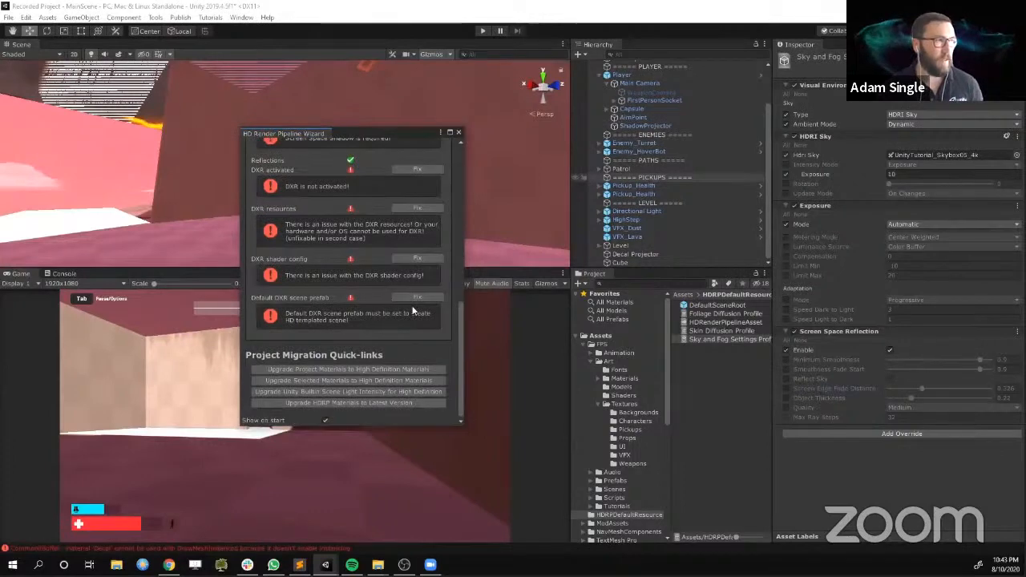
pyautogui.scroll(5, 396, 355)
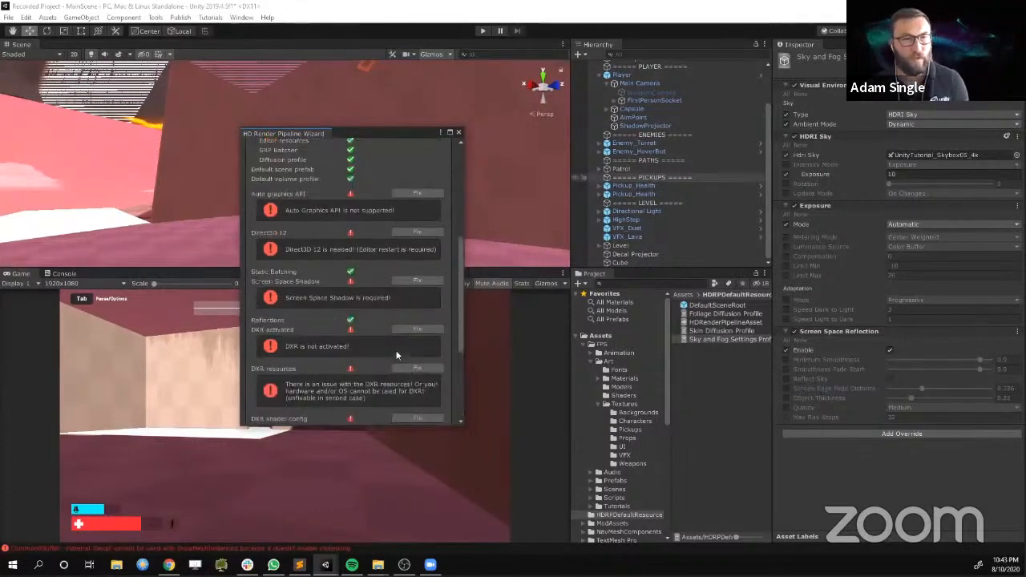
pyautogui.scroll(2, 396, 354)
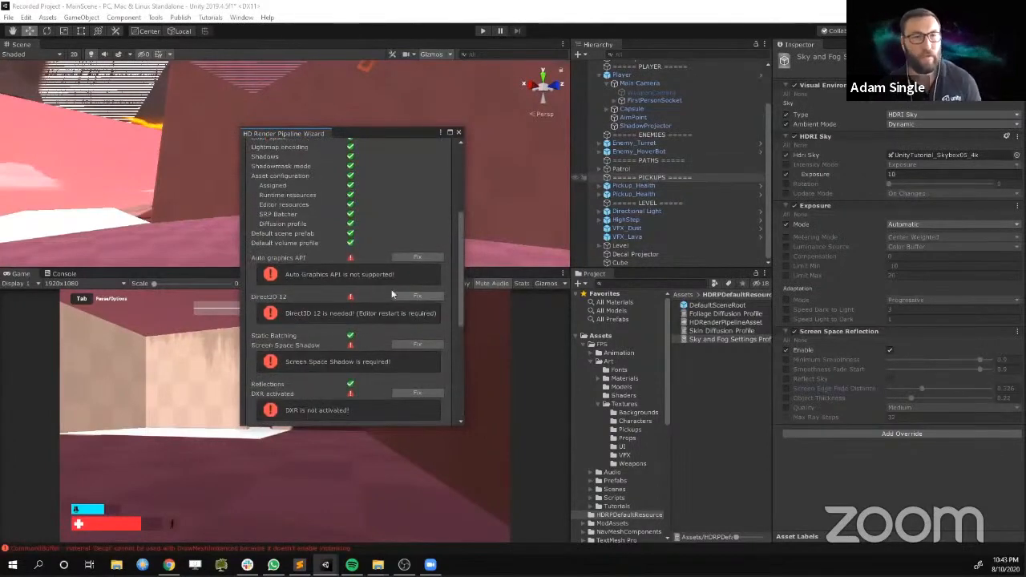
pyautogui.scroll(3, 369, 248)
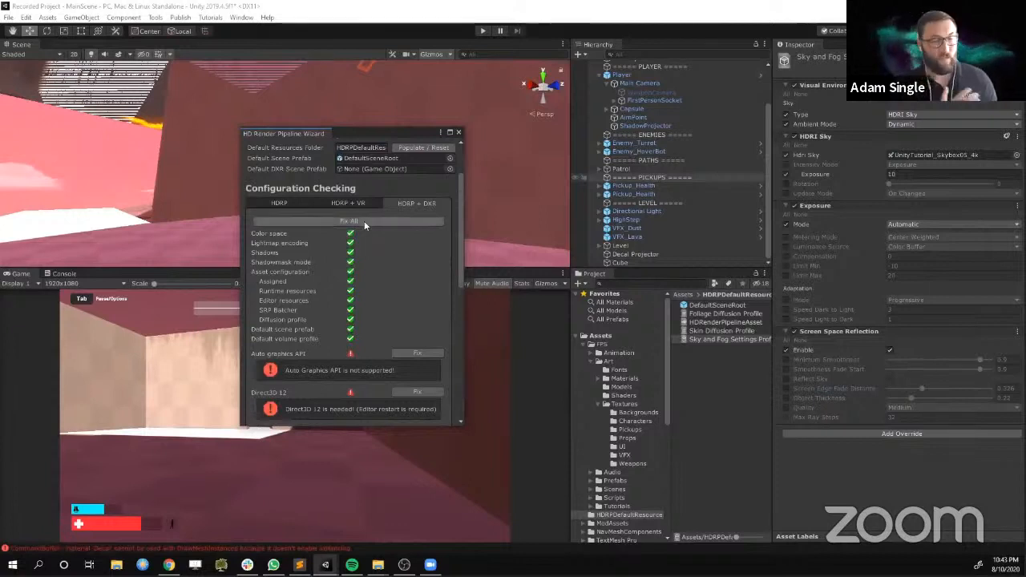
pyautogui.click(364, 220)
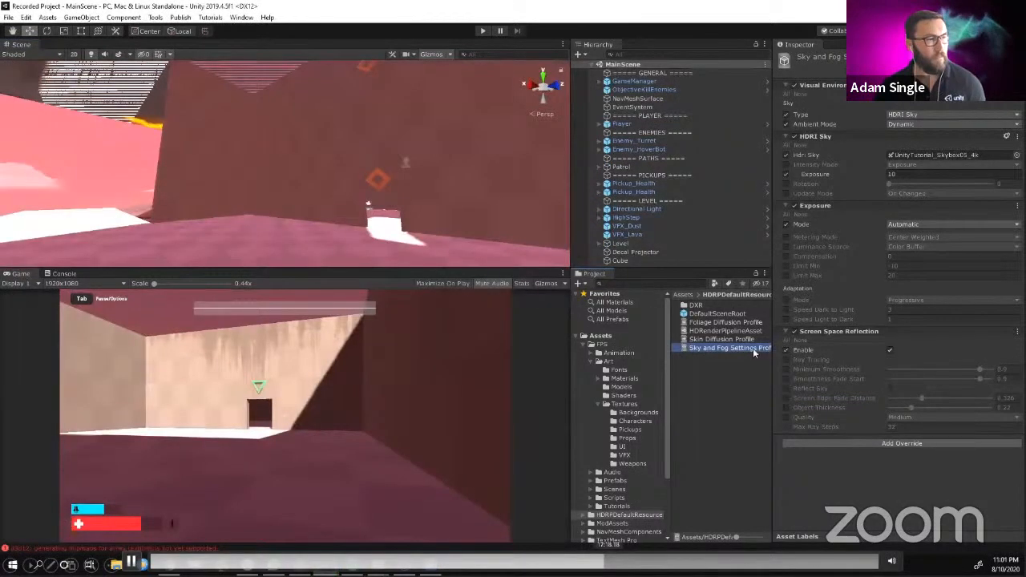
# Activate and enable Ray Tracing in the Screen Space Reflection override of the Sky and Fog Settings Profile
pyautogui.click(786, 359)
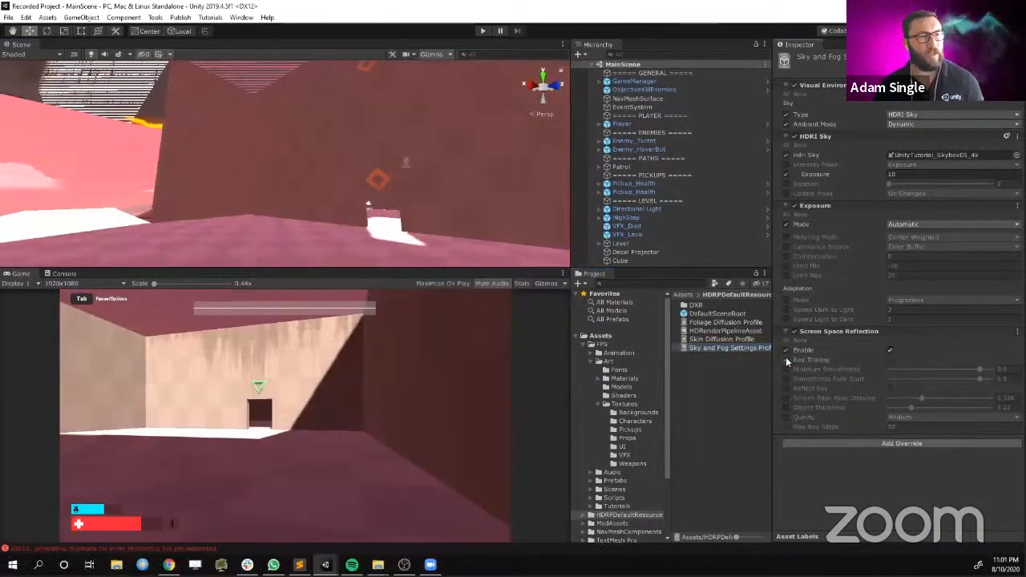
pyautogui.click(786, 359)
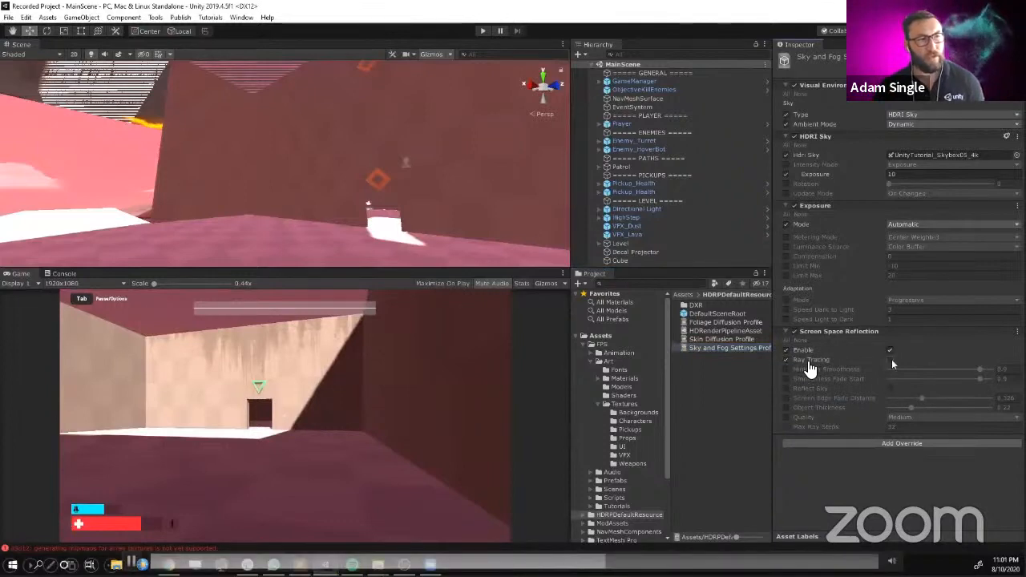
pyautogui.click(890, 360)
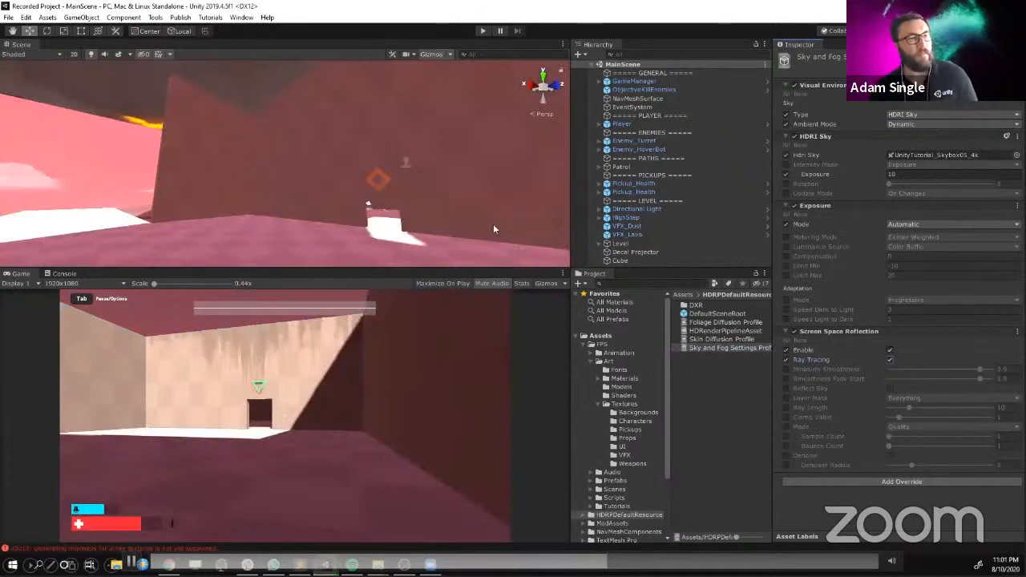
# Activate the Ray Length property of the Screen Space Reflection override and set it to about 43.7
pyautogui.moveTo(494, 230); pyautogui.dragTo(615, 145, button='right')
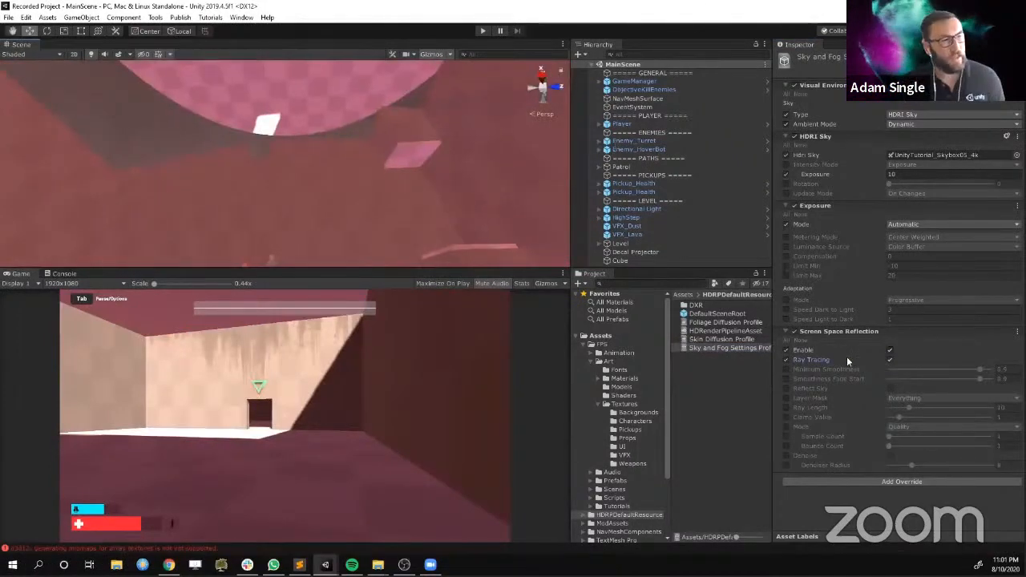
pyautogui.click(787, 409)
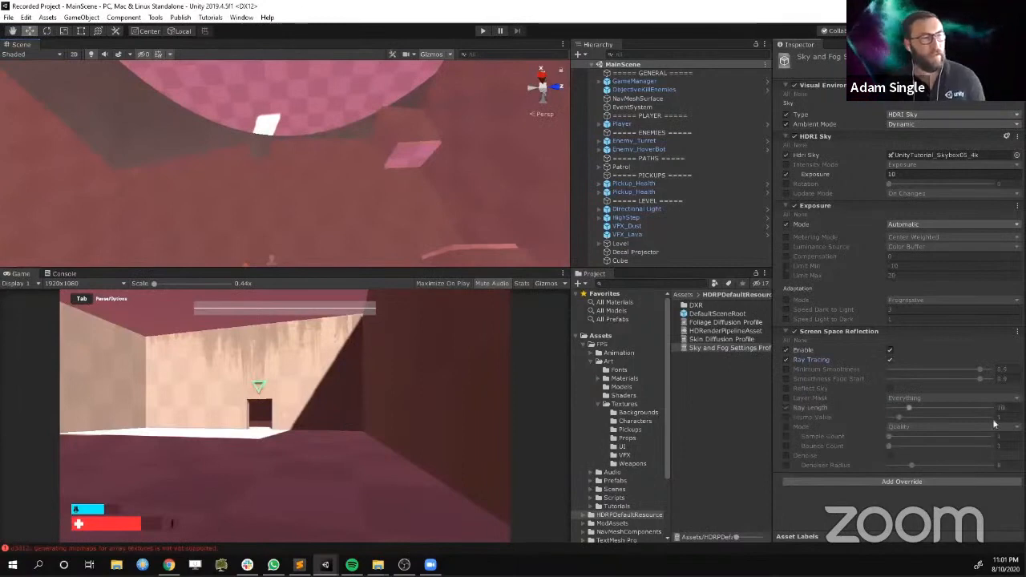
pyautogui.moveTo(952, 408); pyautogui.dragTo(976, 408)
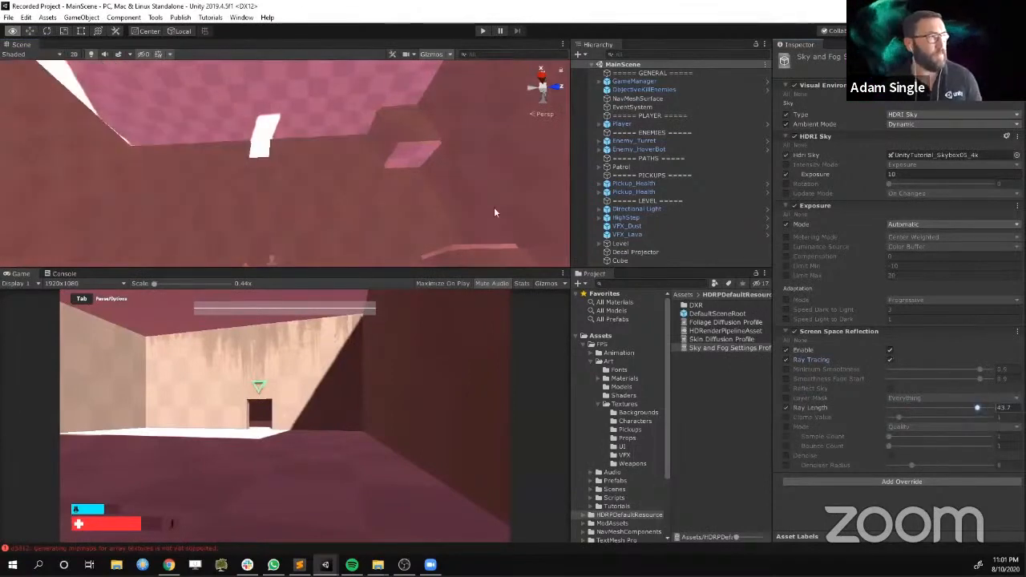
pyautogui.moveTo(493, 207); pyautogui.dragTo(176, 164, button='right')
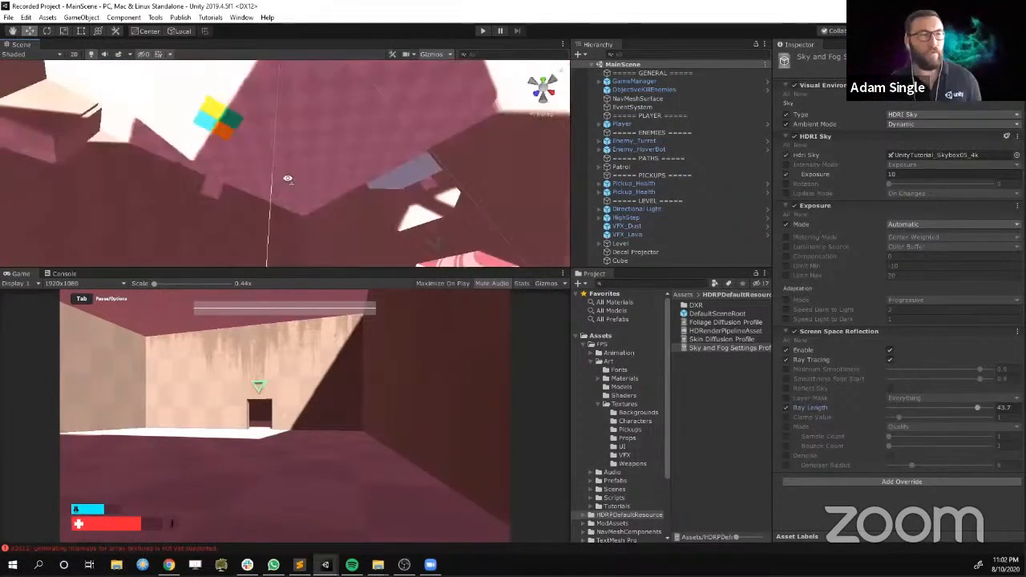
# Lower the ceiling cube's Mirror material to a Metallic of about 0.88 and a Smoothness of about 0.948
pyautogui.click(619, 261)
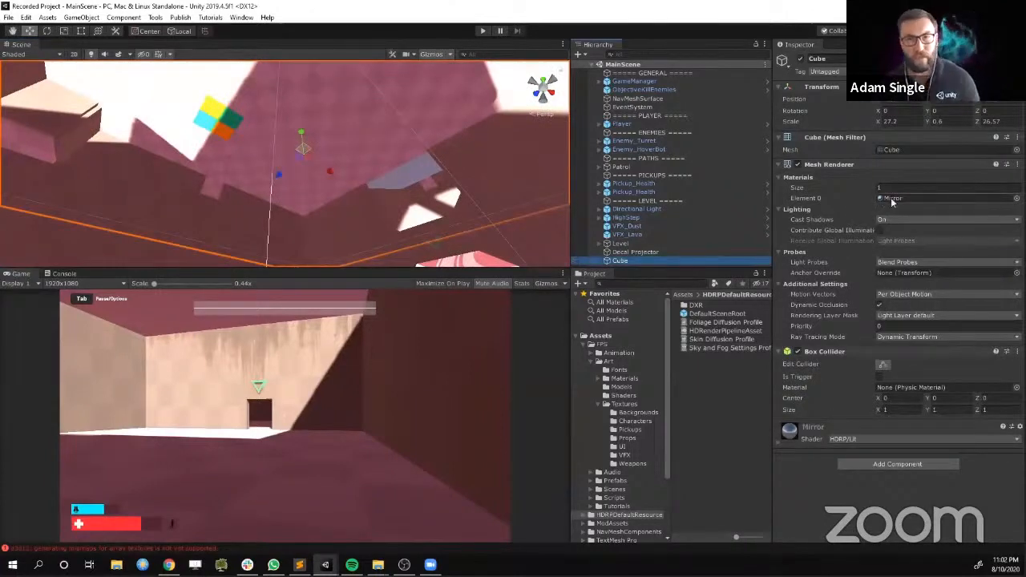
pyautogui.click(893, 198)
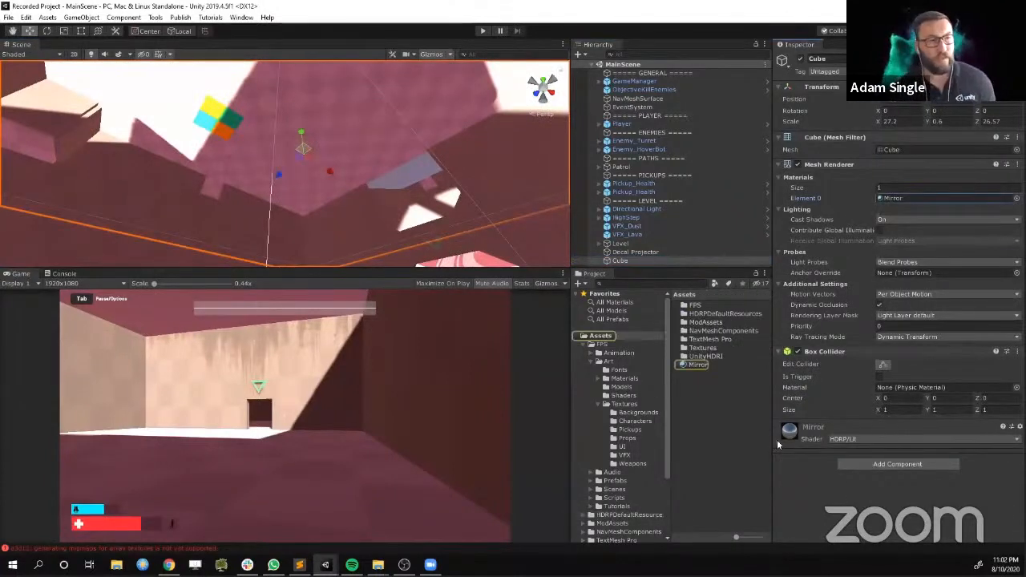
pyautogui.click(777, 439)
pyautogui.scroll(-6, 967, 341)
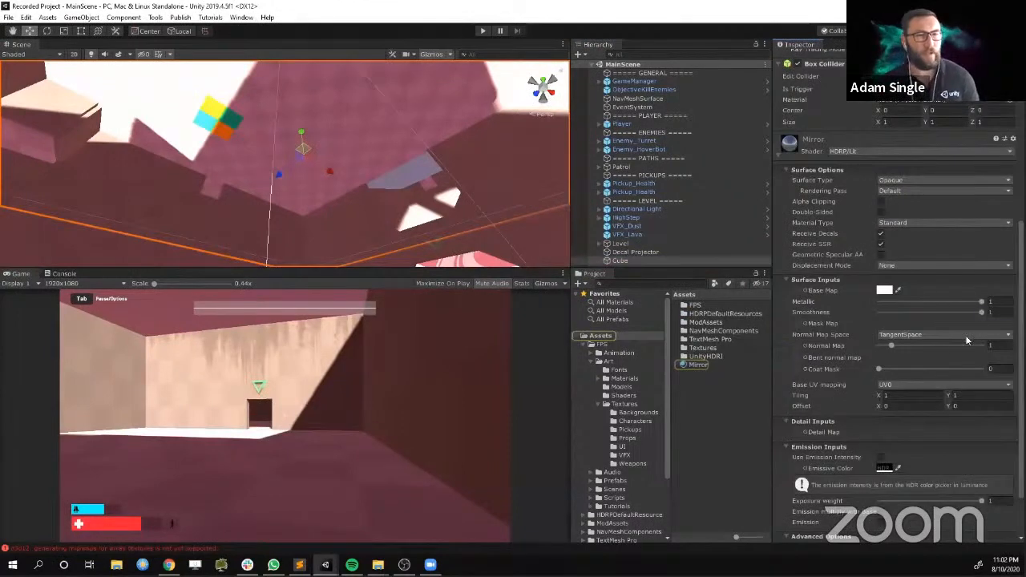
pyautogui.moveTo(981, 312); pyautogui.dragTo(970, 303)
pyautogui.moveTo(365, 198)
pyautogui.mouseDown(button='right')
pyautogui.moveTo(573, 268)
pyautogui.moveTo(558, 296)
pyautogui.mouseUp(button='right')
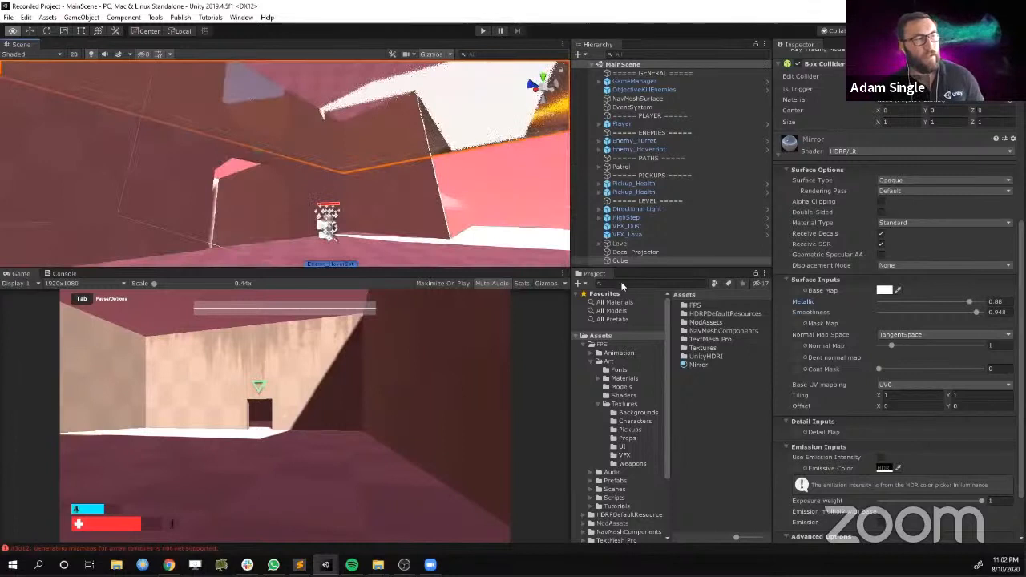
pyautogui.moveTo(384, 185); pyautogui.dragTo(405, 193, button='right')
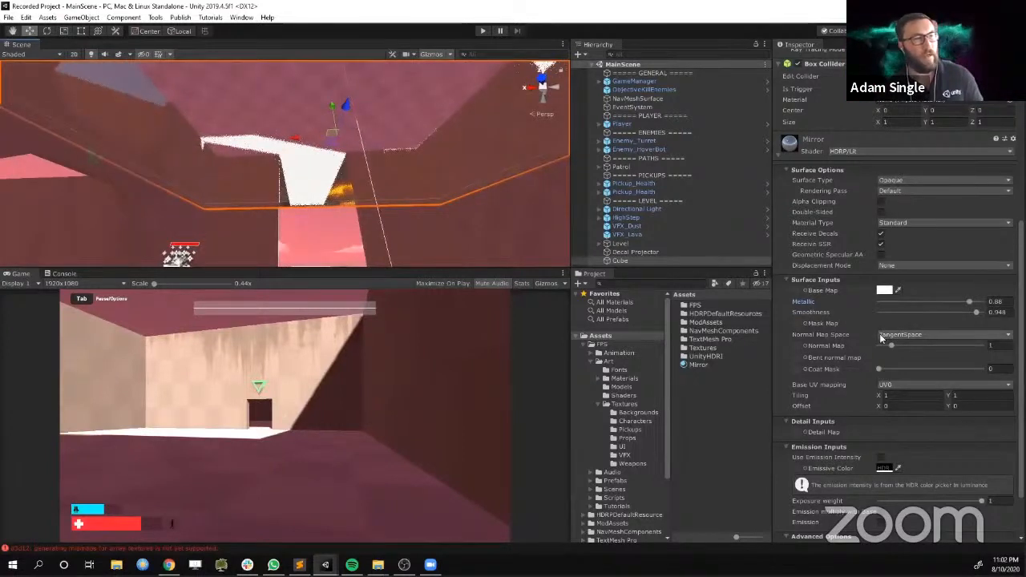
# In the Sky and Fog Settings Profile, enable Denoise and activate Sample Count and Bounce Count for Screen Space Reflection
pyautogui.click(639, 515)
pyautogui.click(729, 349)
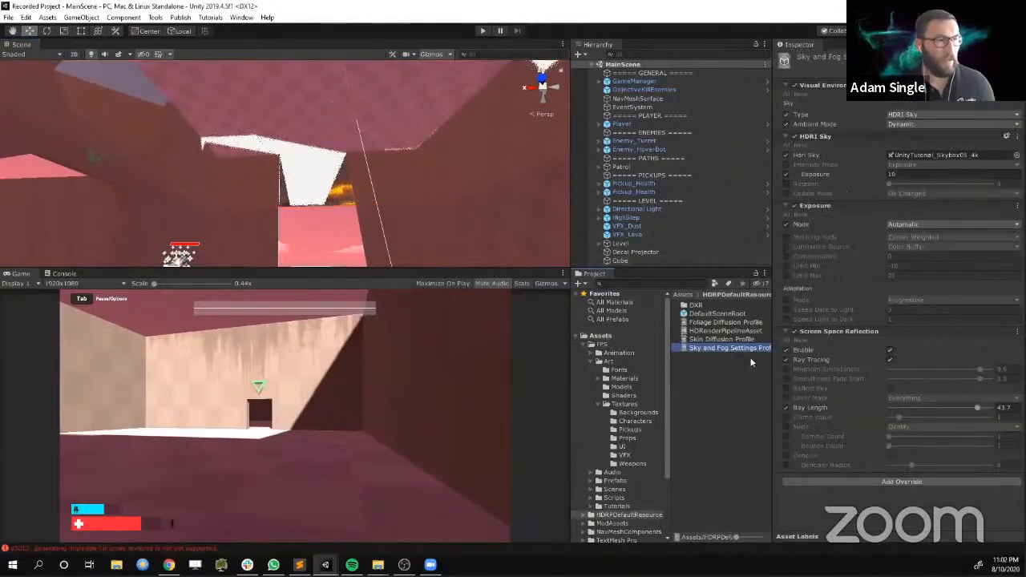
pyautogui.click(889, 456)
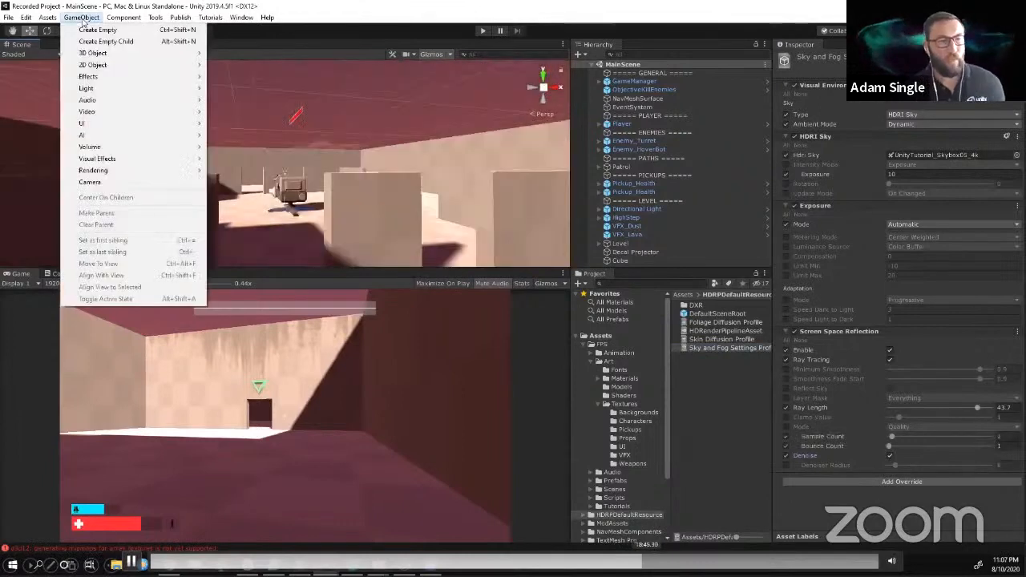
# Create a Box Volume and stretch its collider over the room's floor plan to about 44.5 by 45.2
pyautogui.moveTo(121, 147)
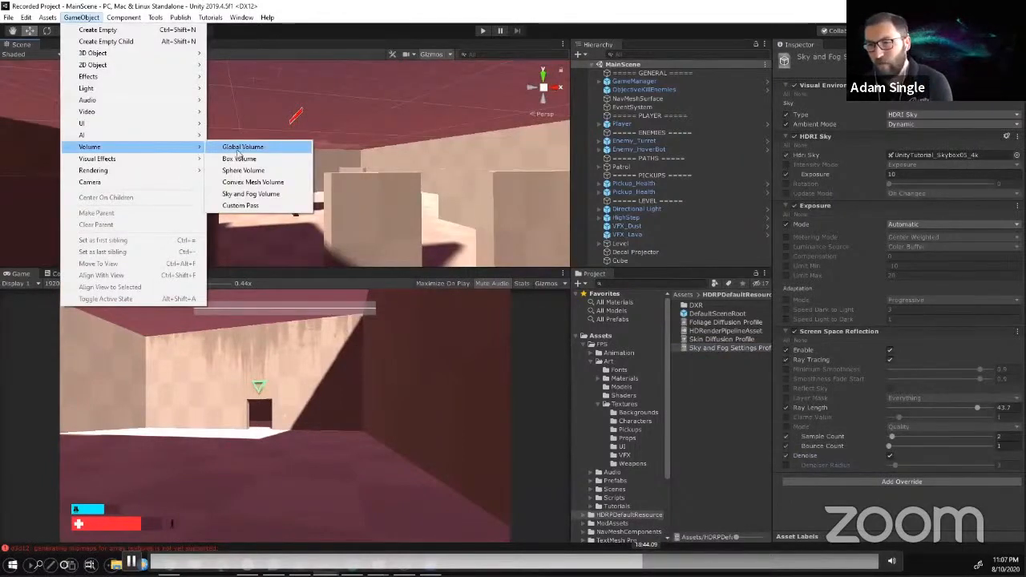
pyautogui.click(238, 158)
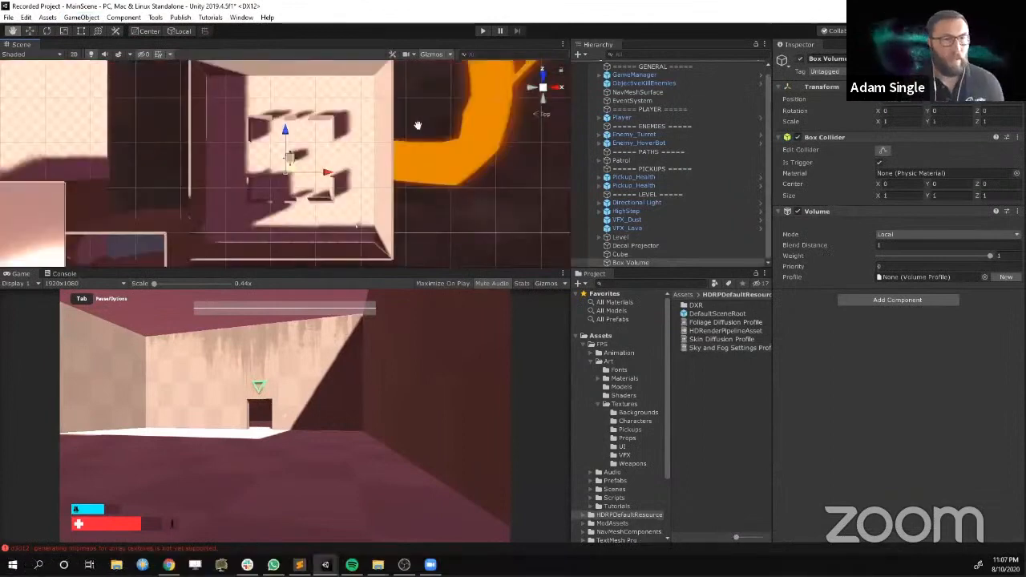
pyautogui.moveTo(325, 197); pyautogui.dragTo(504, 99)
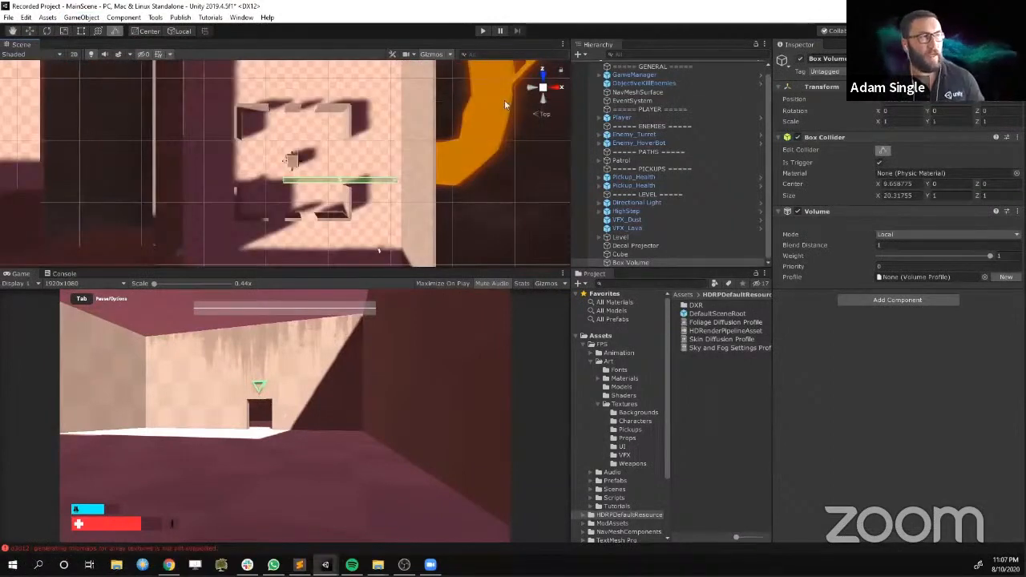
pyautogui.moveTo(283, 180); pyautogui.dragTo(187, 181)
pyautogui.moveTo(291, 185); pyautogui.dragTo(282, 99)
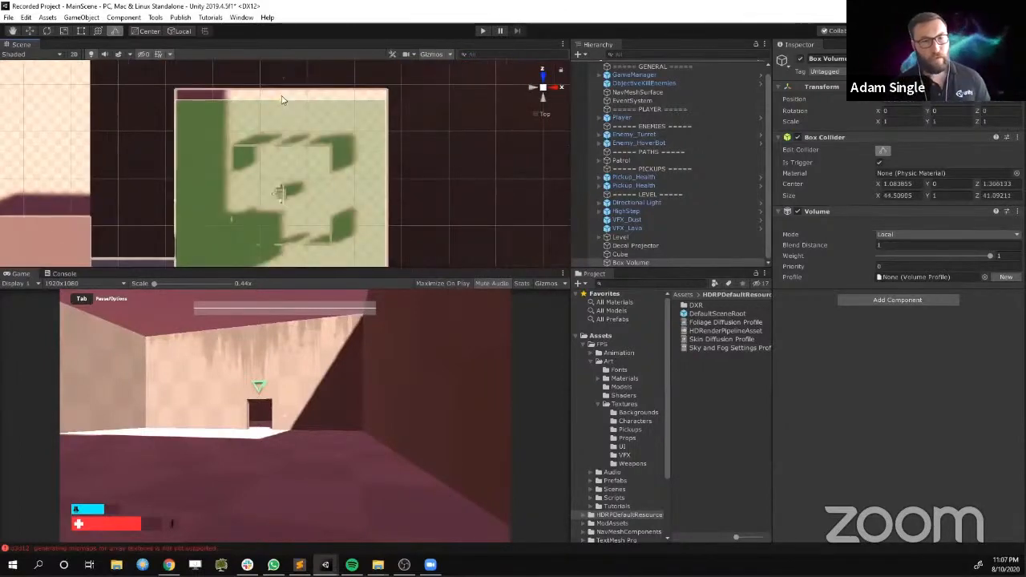
pyautogui.moveTo(281, 99); pyautogui.dragTo(349, 112, button='middle')
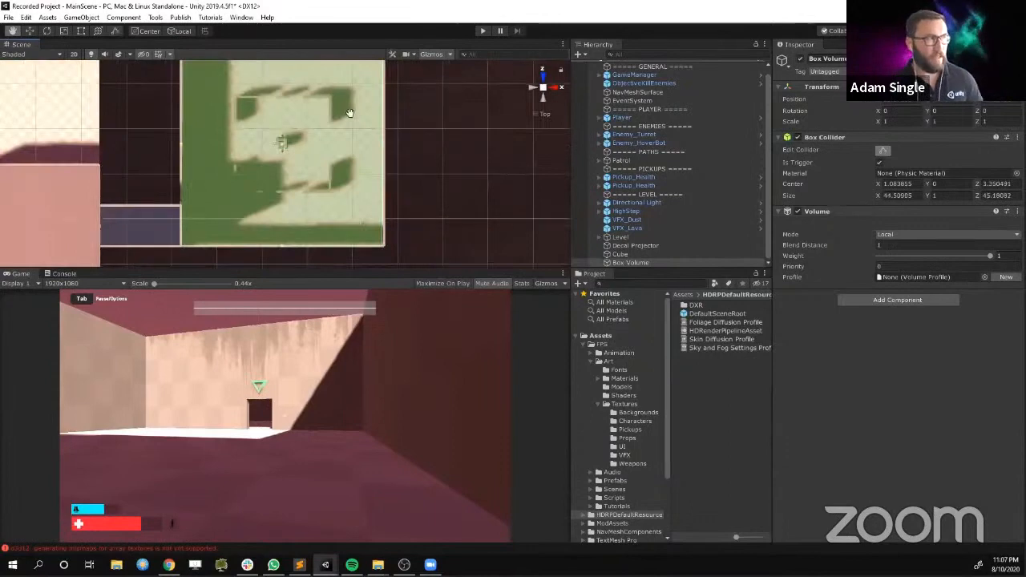
# Extend the Box Volume's collider vertically to a height of about 8.4 and check its fit inside the room
pyautogui.click(543, 96)
pyautogui.moveTo(308, 186); pyautogui.dragTo(302, 146)
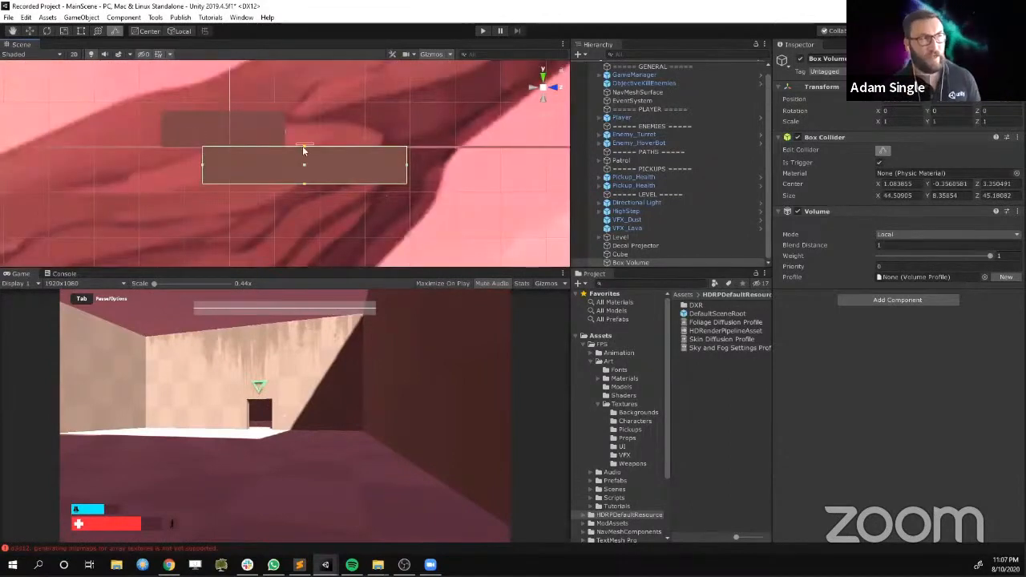
pyautogui.click(550, 88)
pyautogui.keyDown('alt'); pyautogui.moveTo(513, 93); pyautogui.dragTo(352, 94); pyautogui.keyUp('alt')
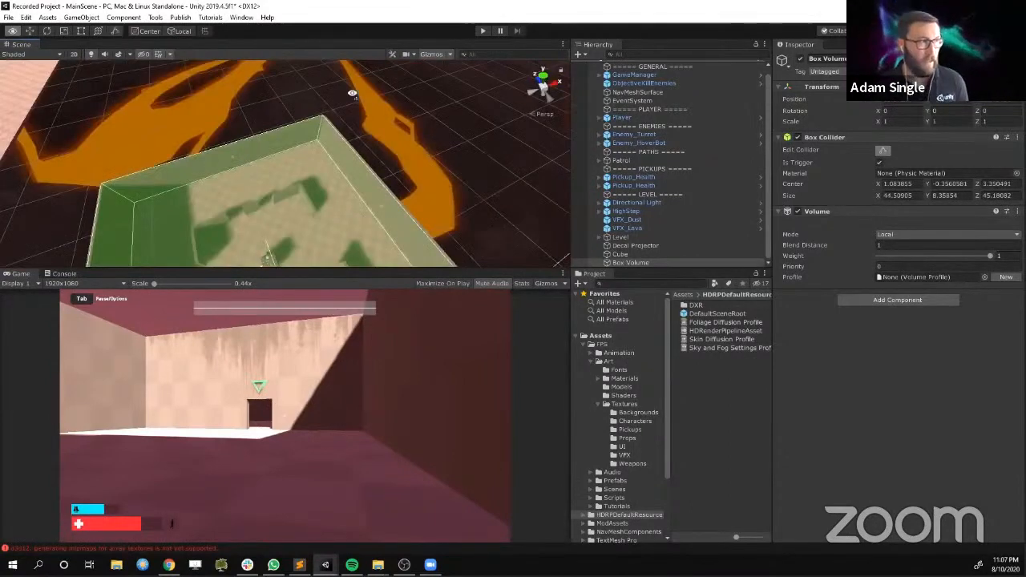
pyautogui.scroll(10, 352, 94)
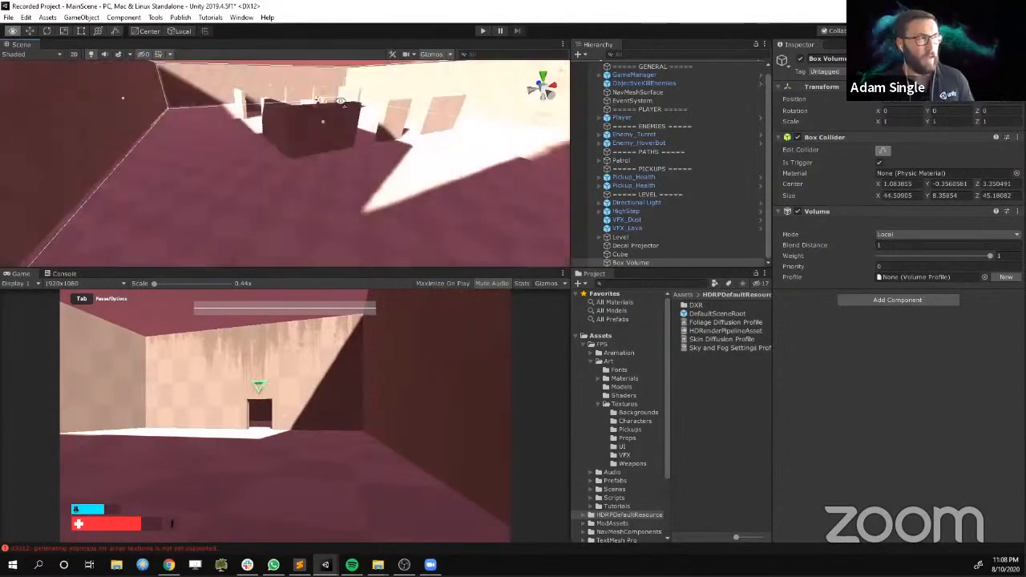
# Create a new volume profile for the Box Volume and select the Box Volume Profile asset for editing
pyautogui.scroll(3, 341, 101)
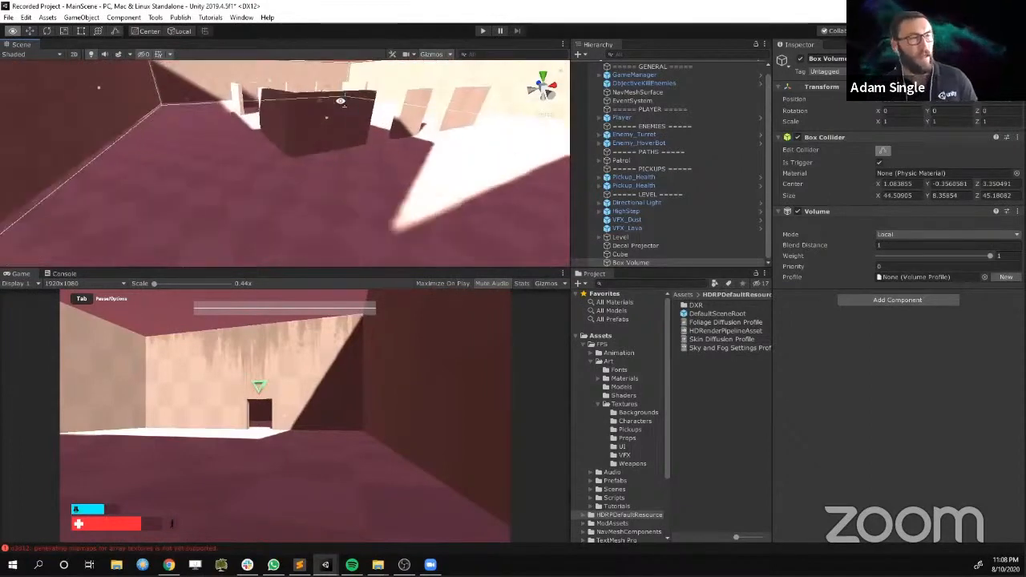
pyautogui.scroll(5, 341, 101)
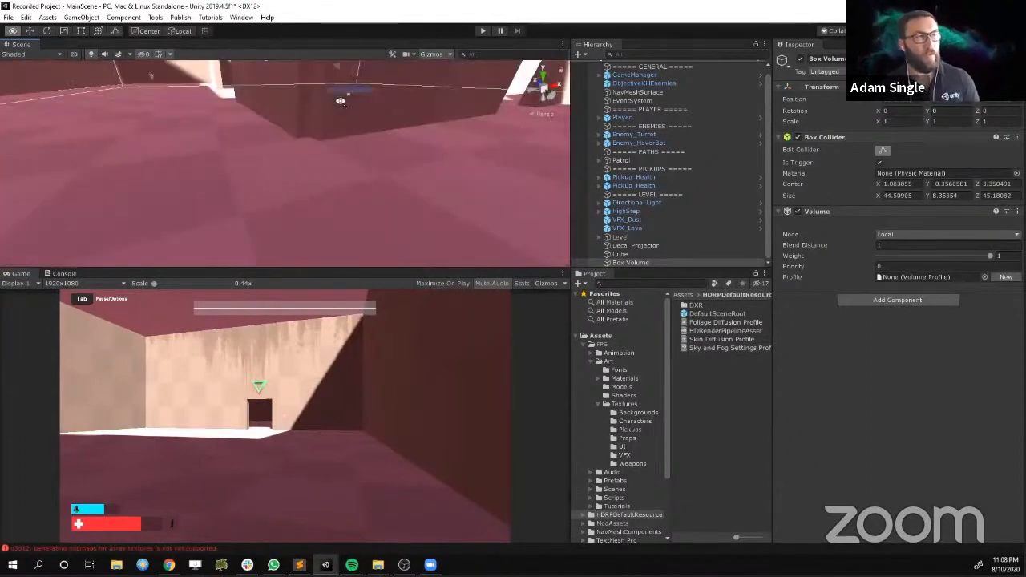
pyautogui.keyDown('alt'); pyautogui.moveTo(341, 101); pyautogui.dragTo(443, 148); pyautogui.keyUp('alt')
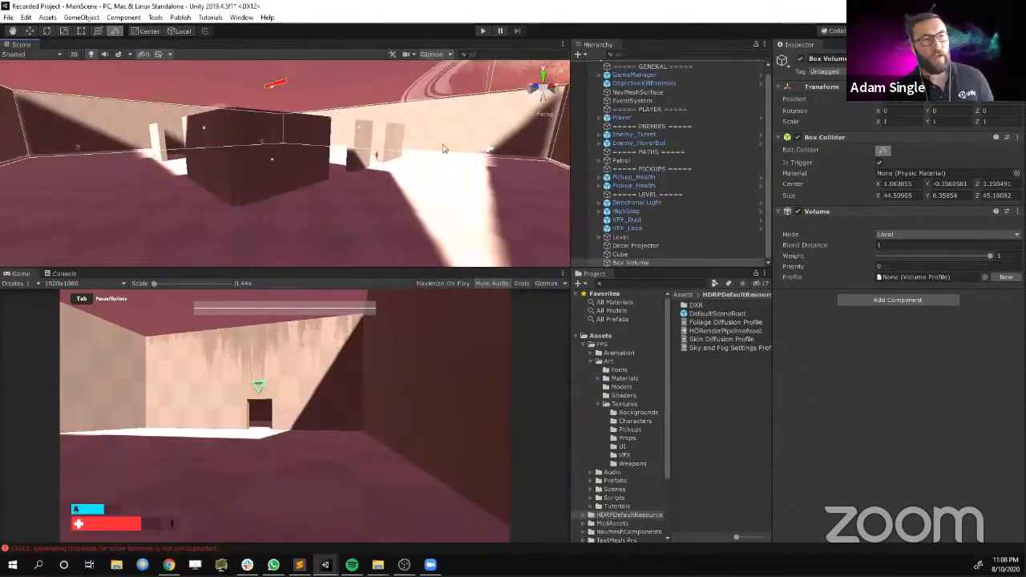
pyautogui.click(1008, 276)
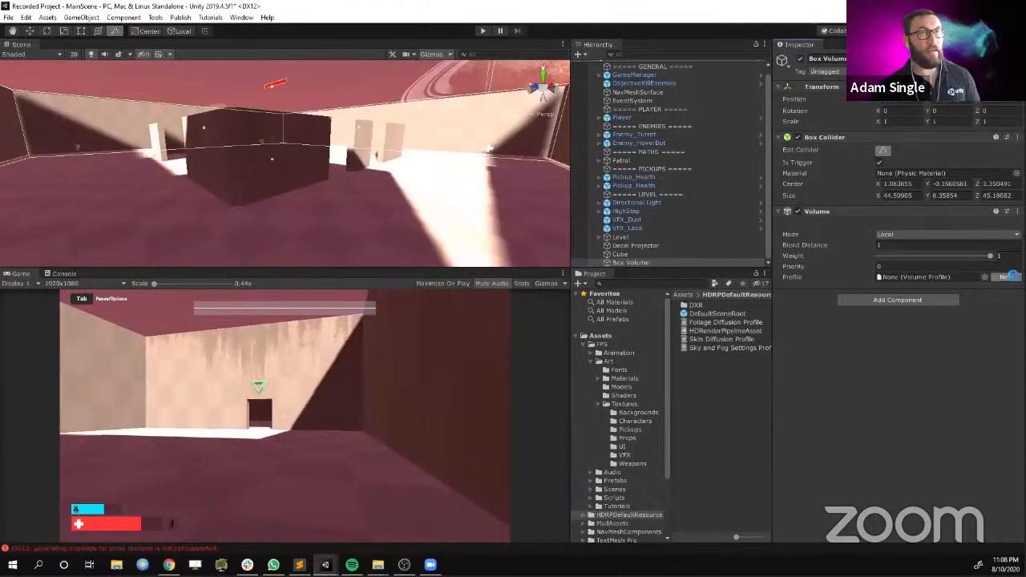
pyautogui.click(930, 277)
pyautogui.click(710, 306)
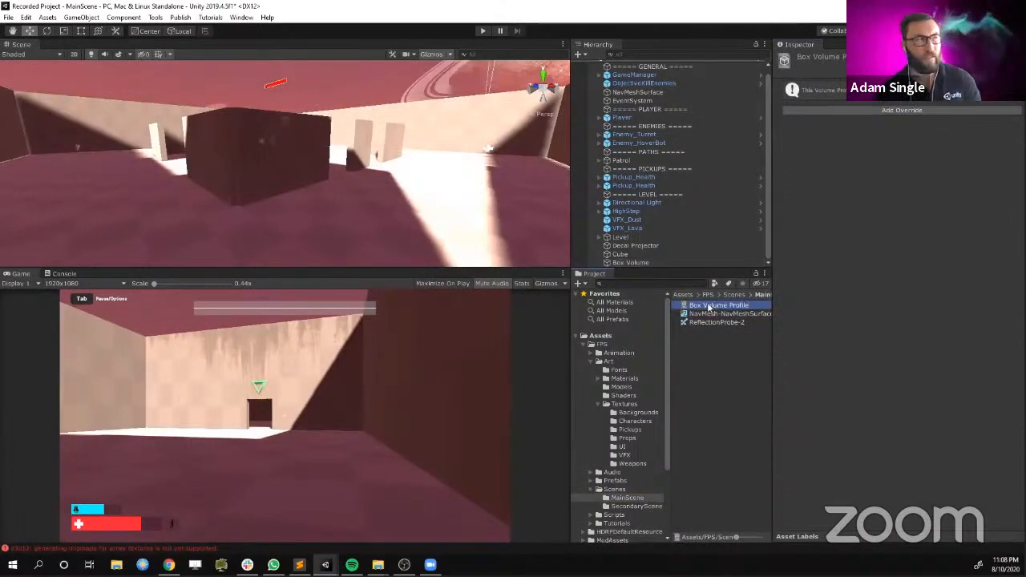
# Add a Fog override to the Box Volume Profile and enable the fog
pyautogui.click(902, 112)
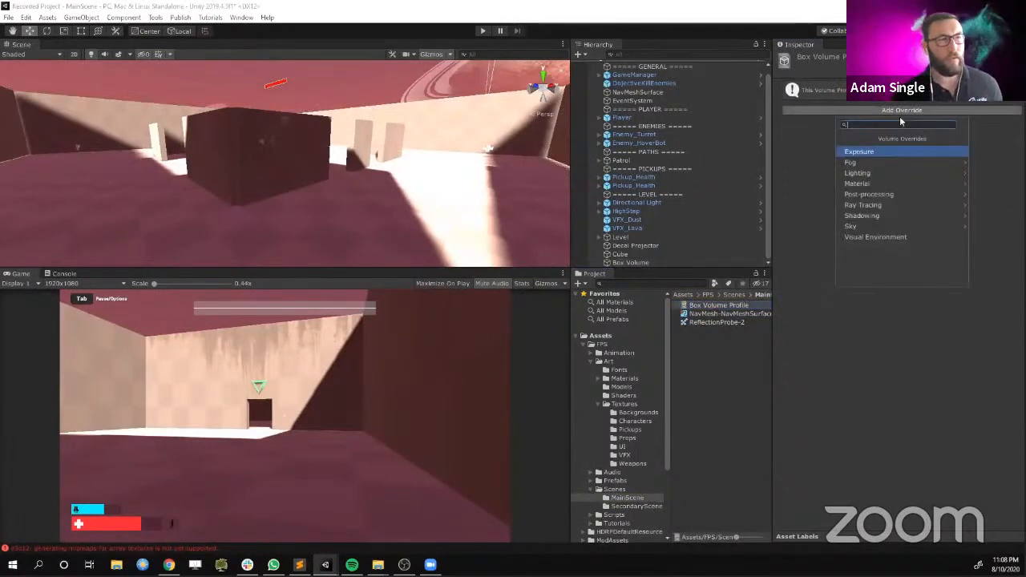
pyautogui.click(886, 162)
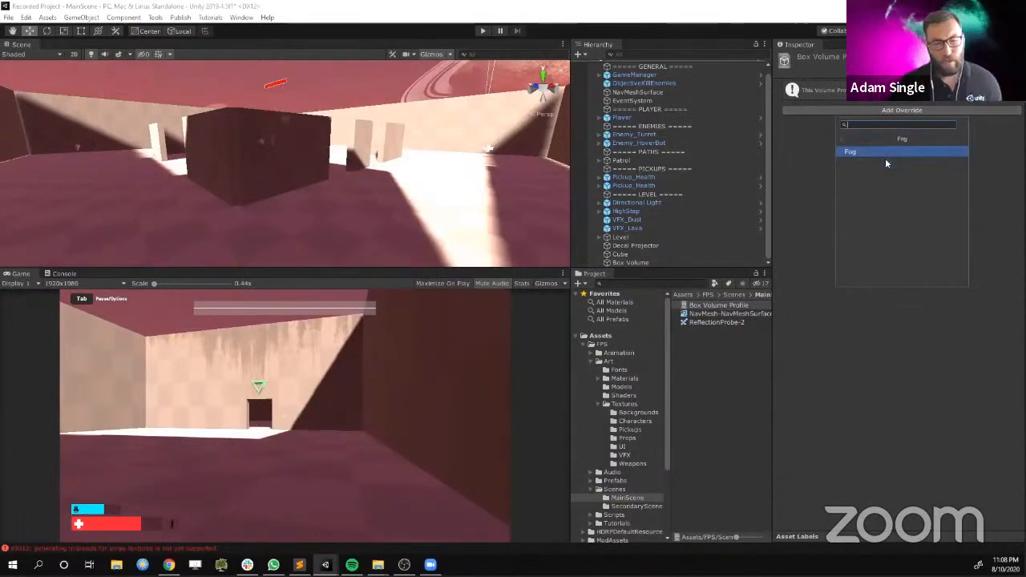
pyautogui.click(851, 151)
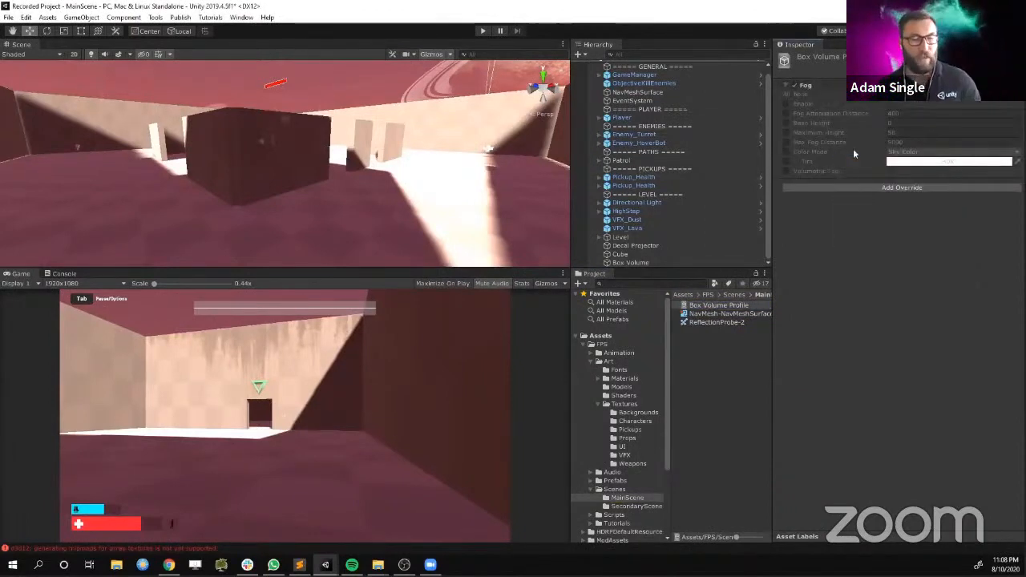
pyautogui.click(785, 103)
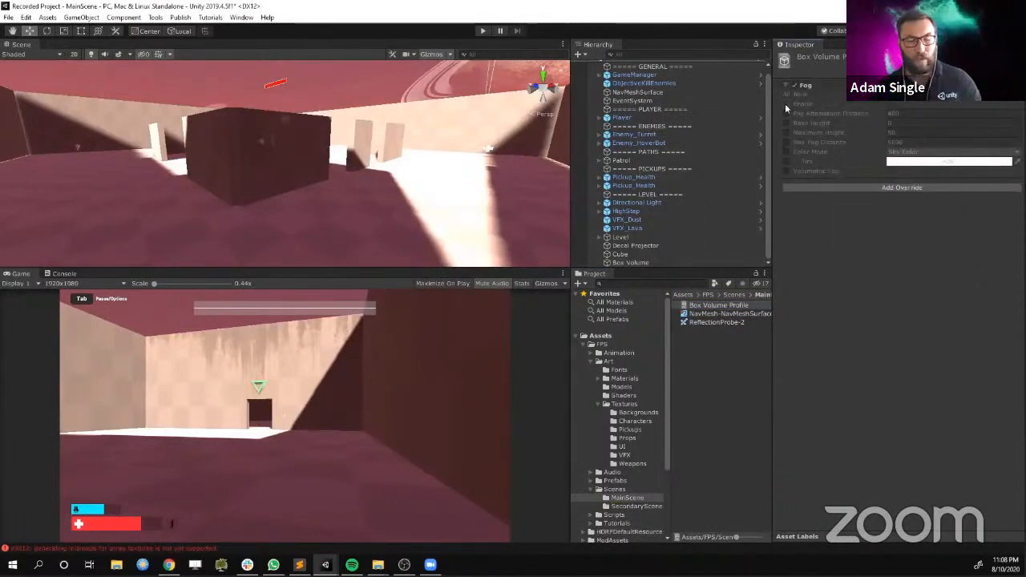
pyautogui.click(889, 103)
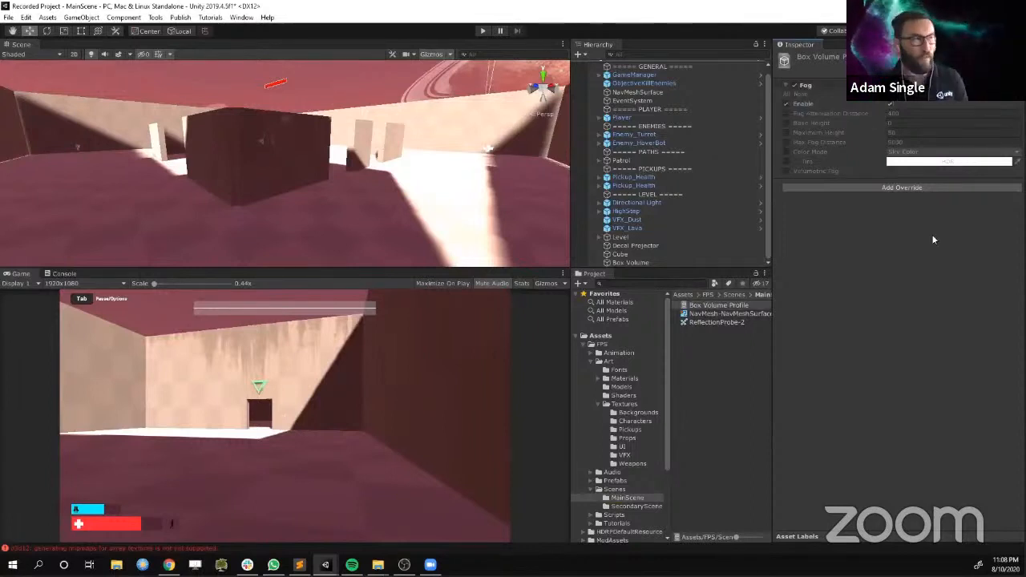
# Enable Volumetric Fog in the Fog override and set the Fog Attenuation Distance to 20
pyautogui.click(785, 171)
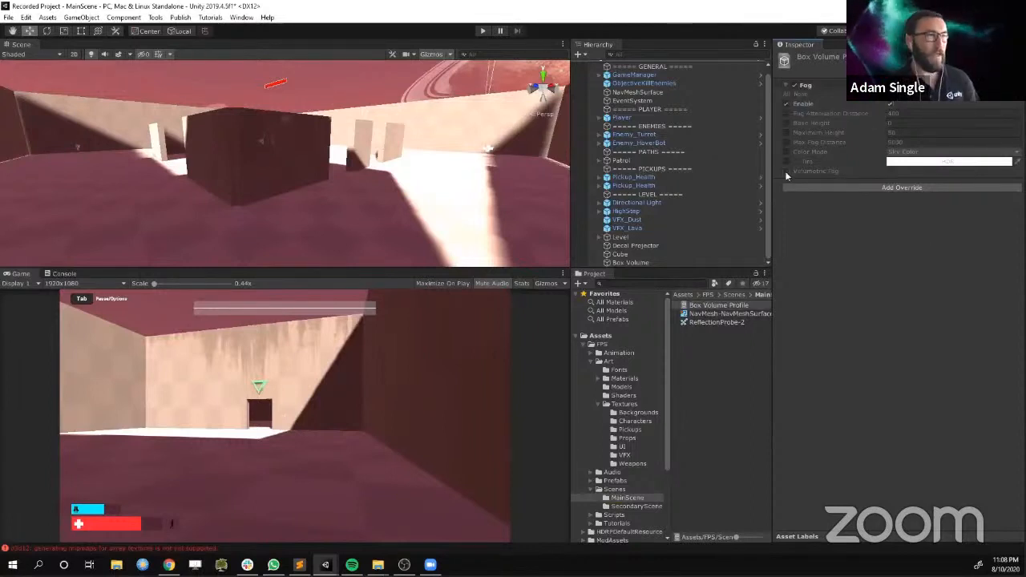
pyautogui.click(889, 171)
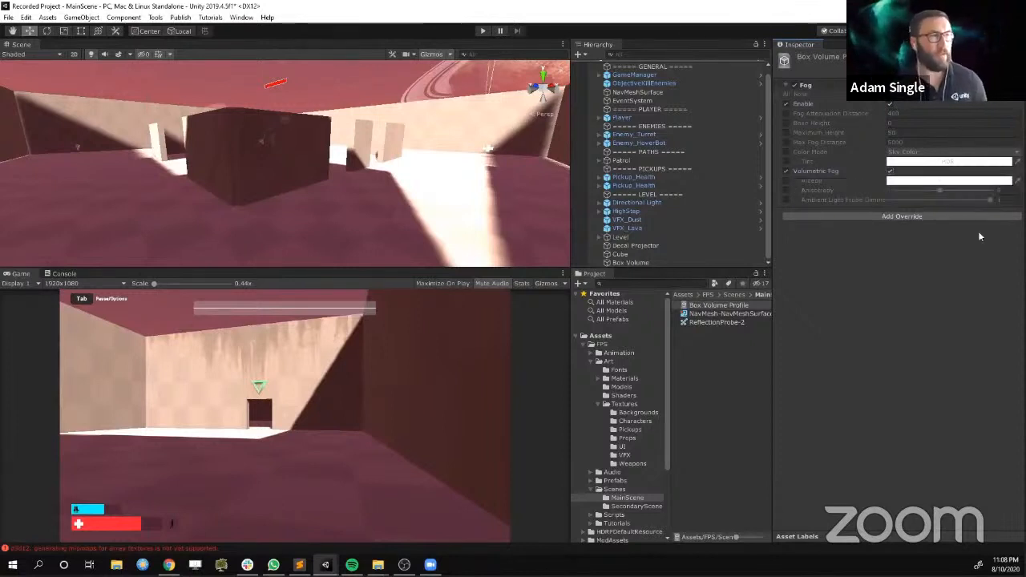
pyautogui.click(786, 113)
pyautogui.click(893, 113)
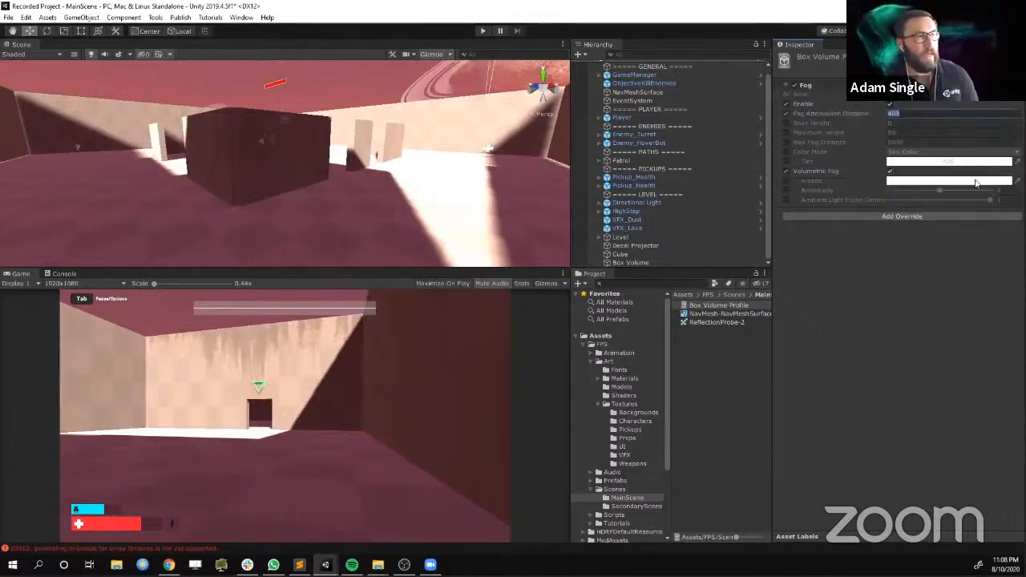
pyautogui.write('20')
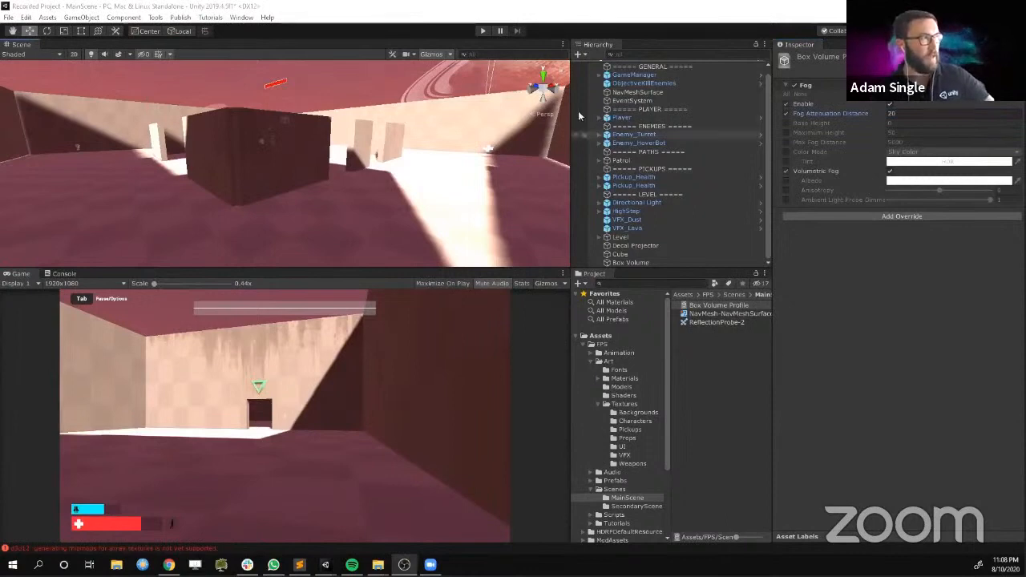
# Turn on fog display in the Scene view and change the volumetric fog's Albedo to grey
pyautogui.click(130, 54)
pyautogui.click(132, 74)
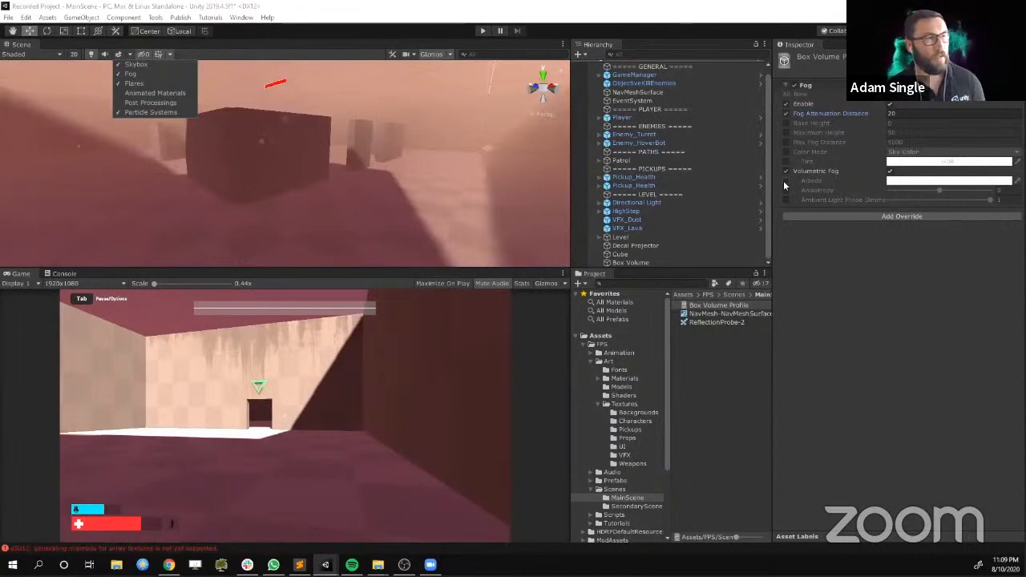
pyautogui.click(920, 182)
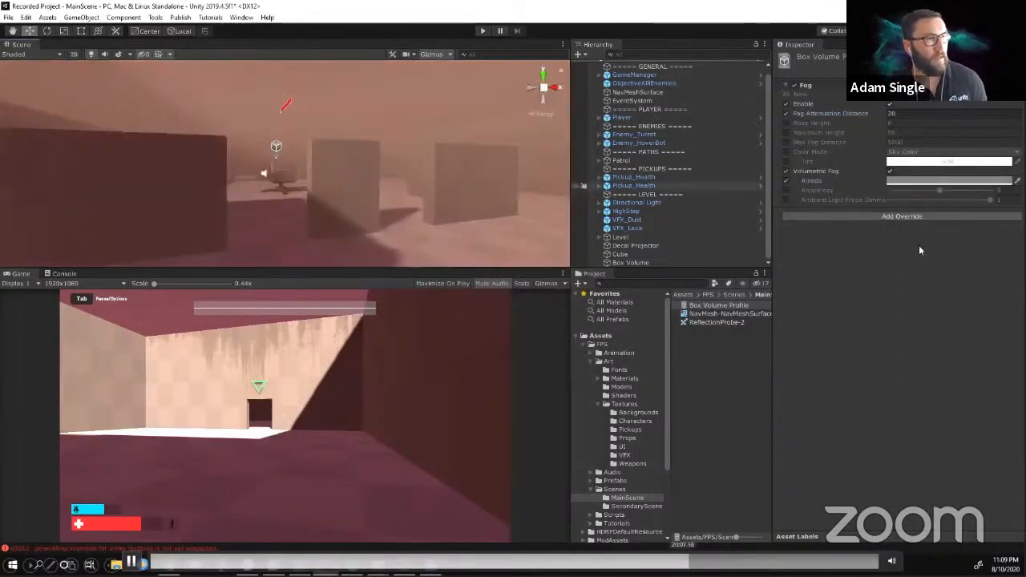
# Add a Chromatic Aberration override with Quality, Spectral Lut and Intensity activated, and bring the Intensity to about 0.142
pyautogui.click(914, 216)
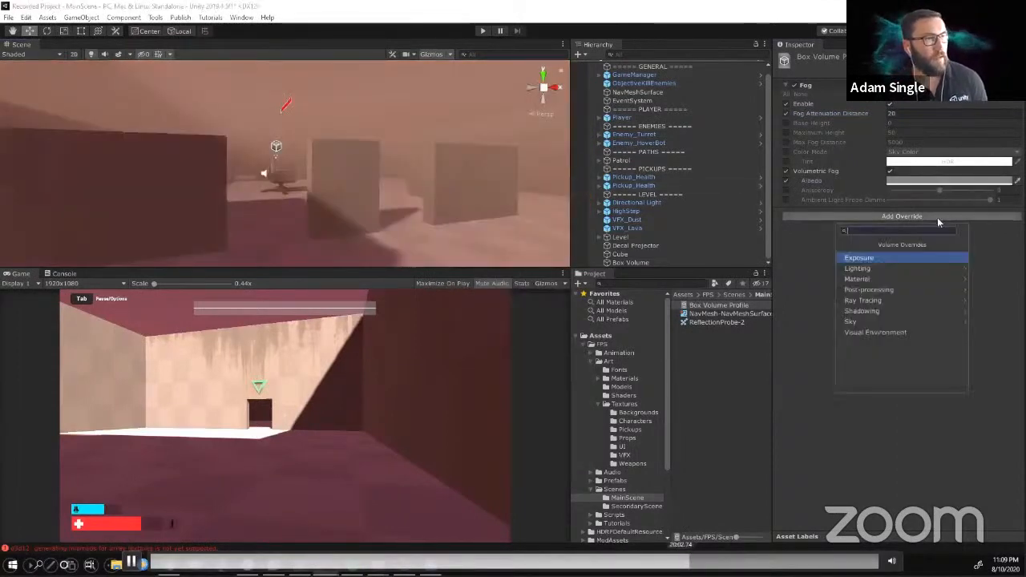
pyautogui.click(889, 290)
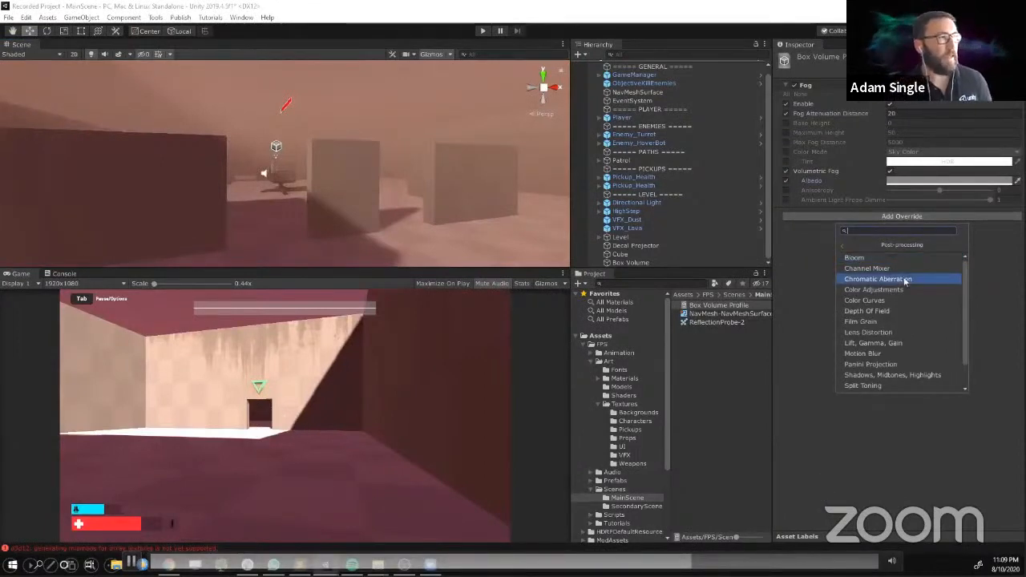
pyautogui.click(905, 279)
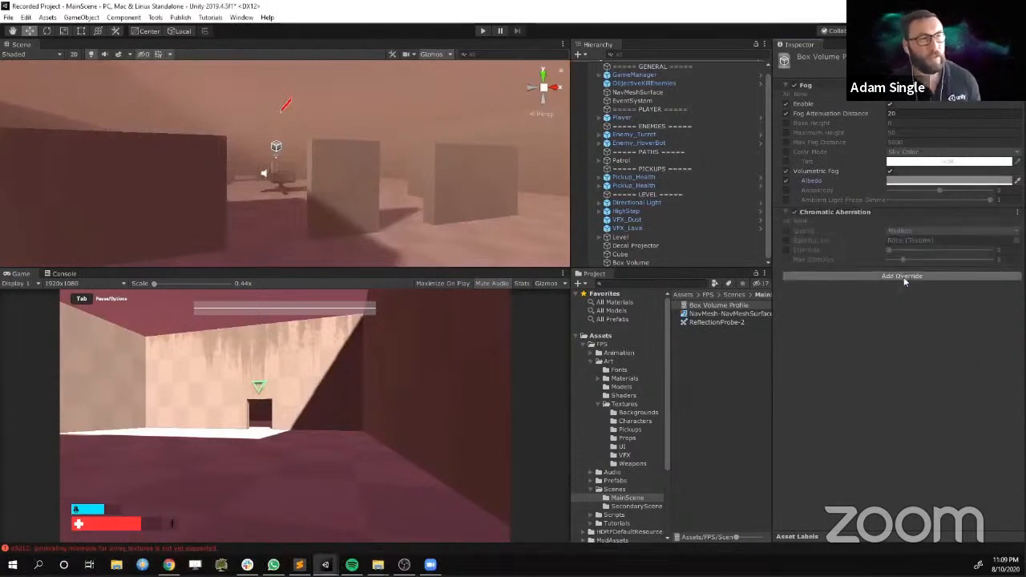
pyautogui.click(786, 250)
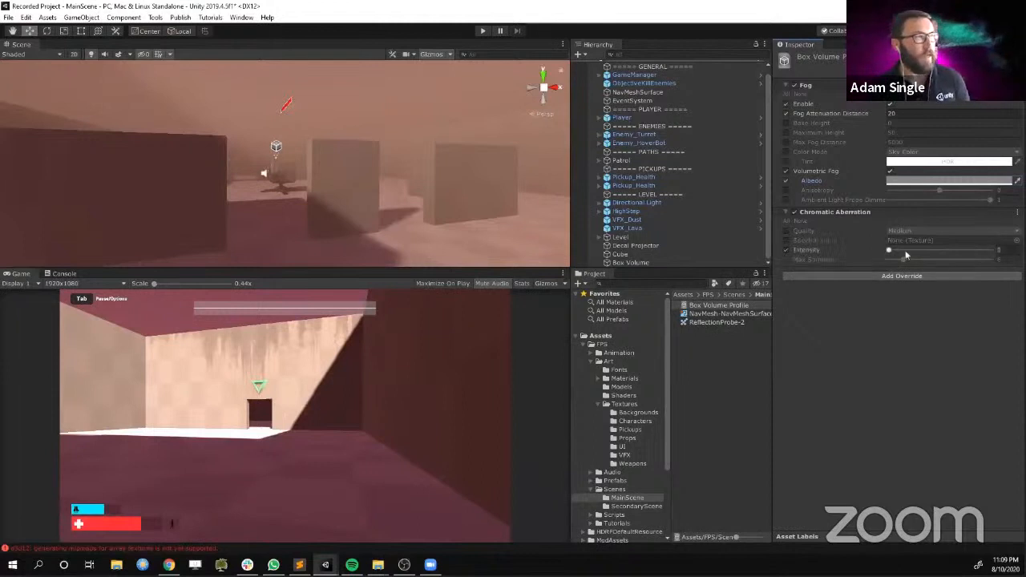
pyautogui.moveTo(905, 253); pyautogui.dragTo(922, 250)
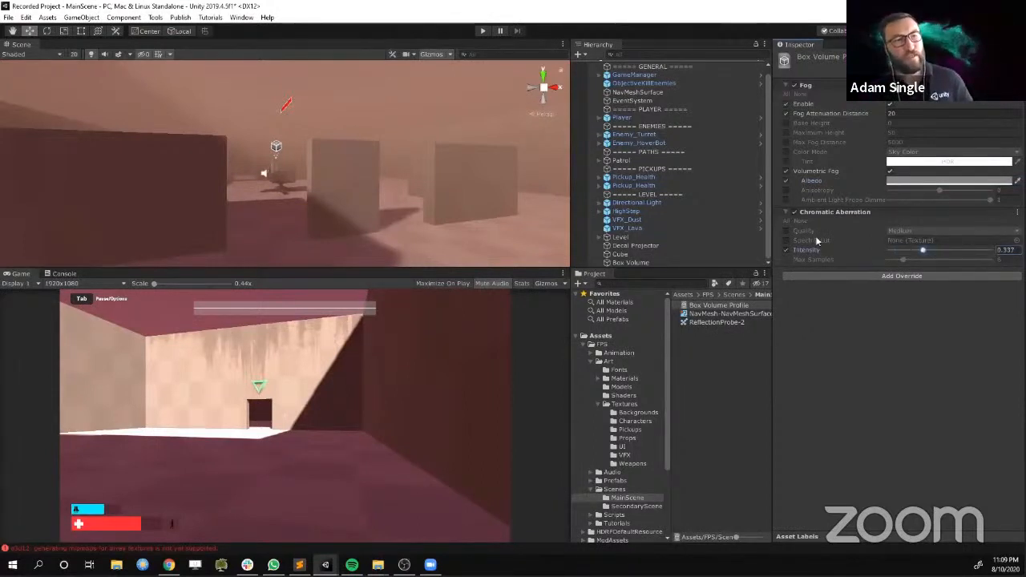
pyautogui.click(786, 231)
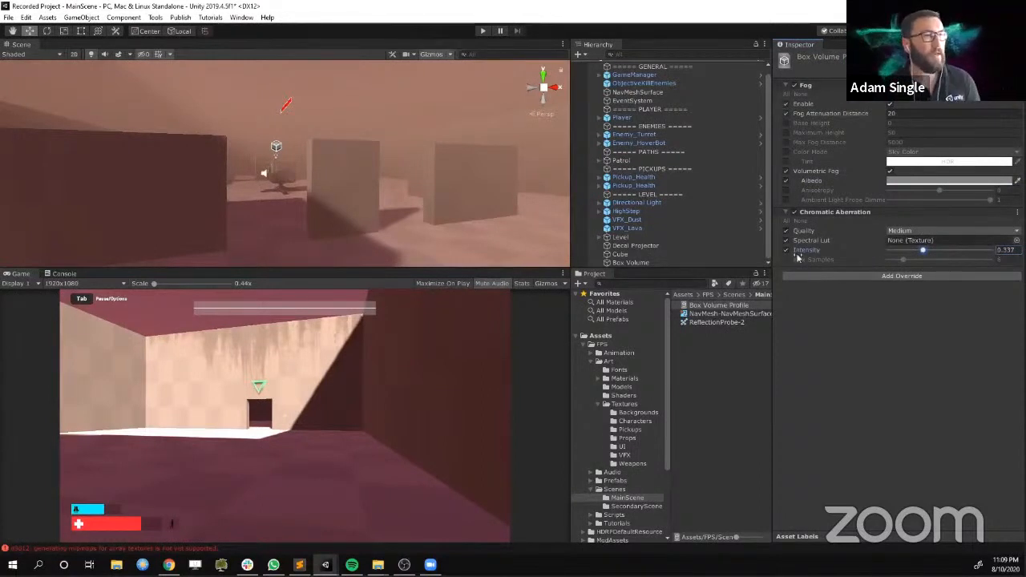
pyautogui.moveTo(923, 250)
pyautogui.mouseDown()
pyautogui.moveTo(965, 253)
pyautogui.moveTo(907, 253)
pyautogui.mouseUp()
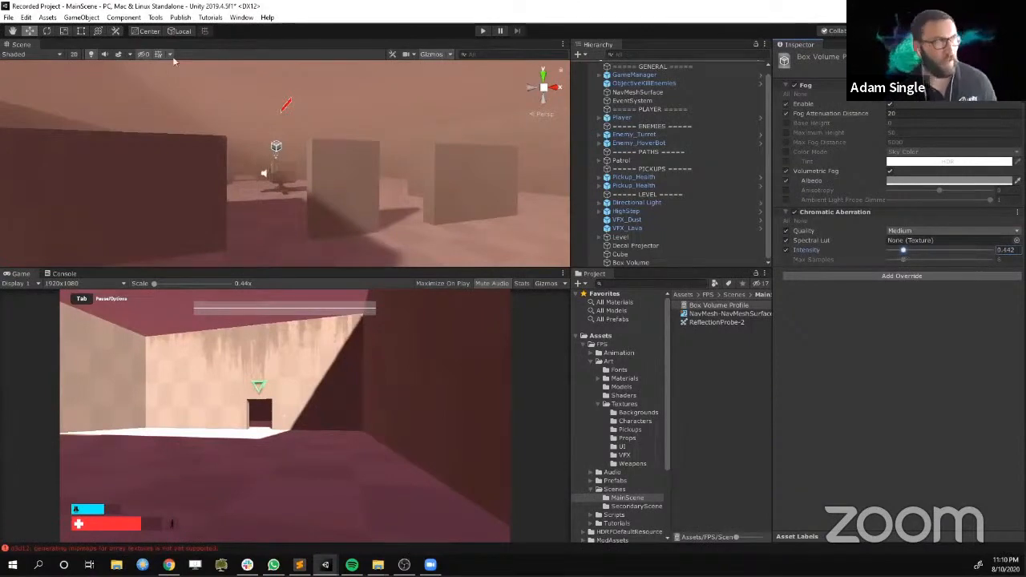
# Turn on post-processing display in the Scene view
pyautogui.click(130, 54)
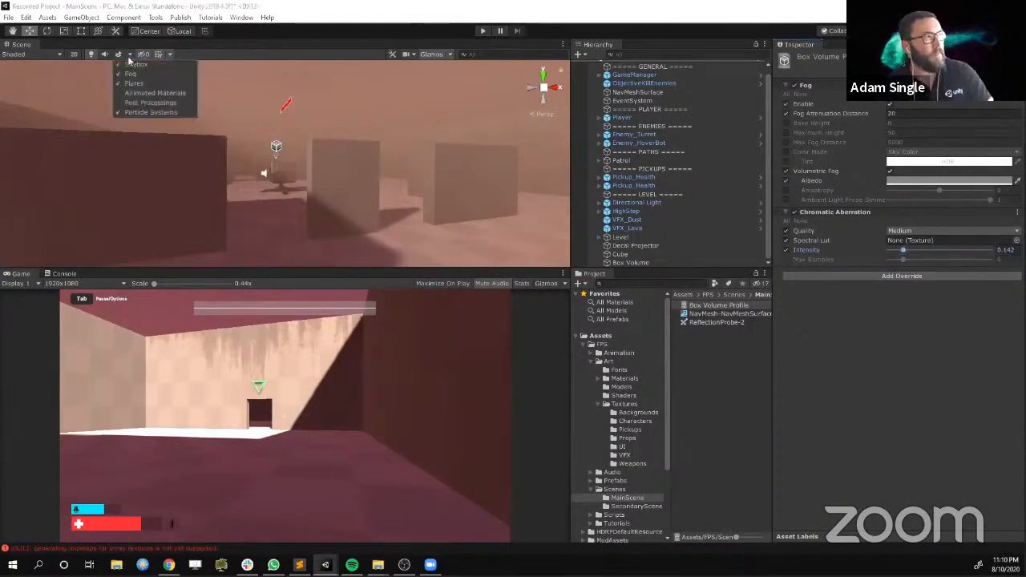
pyautogui.click(138, 104)
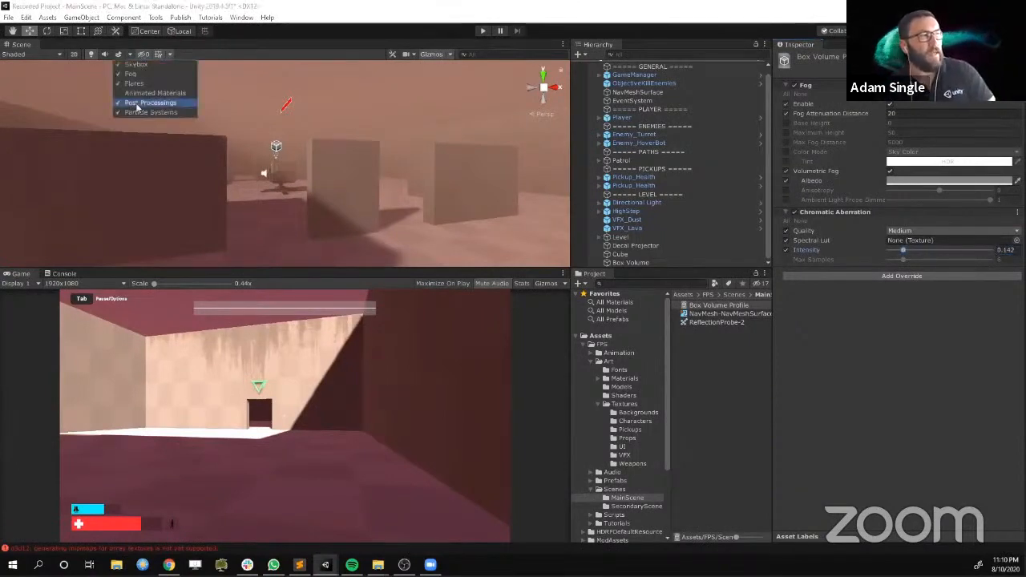
pyautogui.click(506, 181)
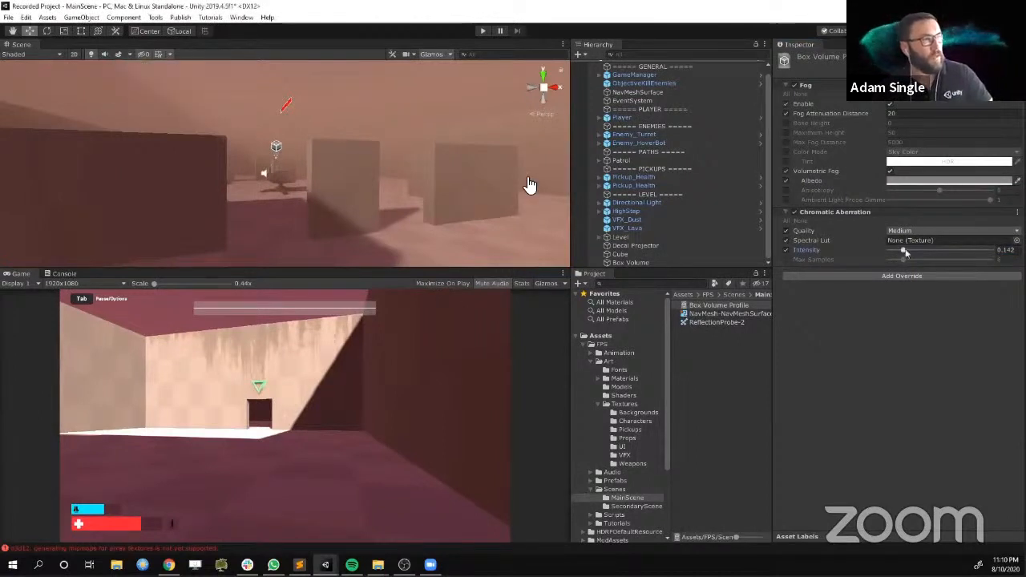
# Raise the Chromatic Aberration Intensity to about 0.595 and deactivate its Spectral Lut and Quality settings
pyautogui.moveTo(906, 252); pyautogui.dragTo(952, 257)
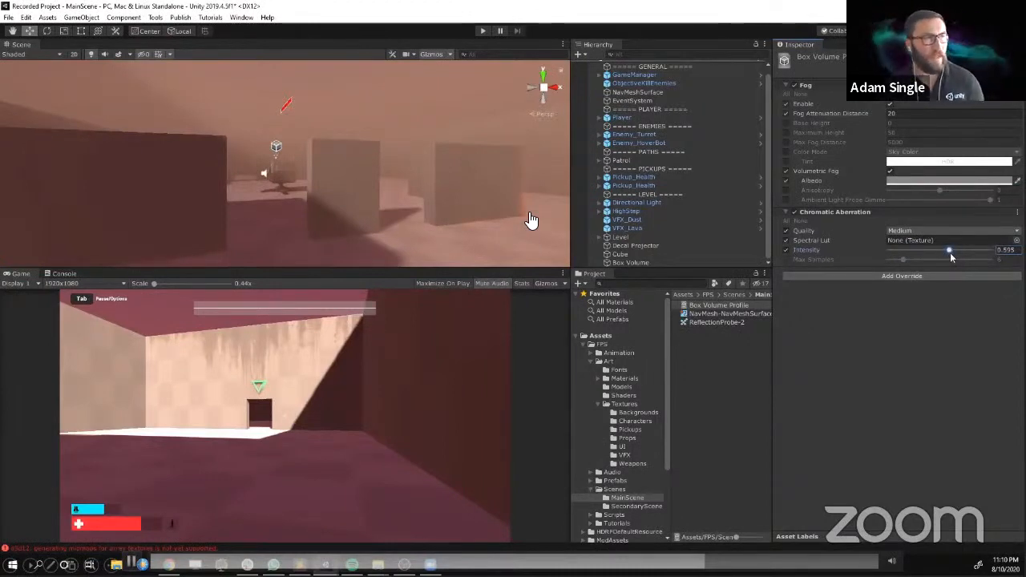
pyautogui.click(786, 240)
pyautogui.click(787, 231)
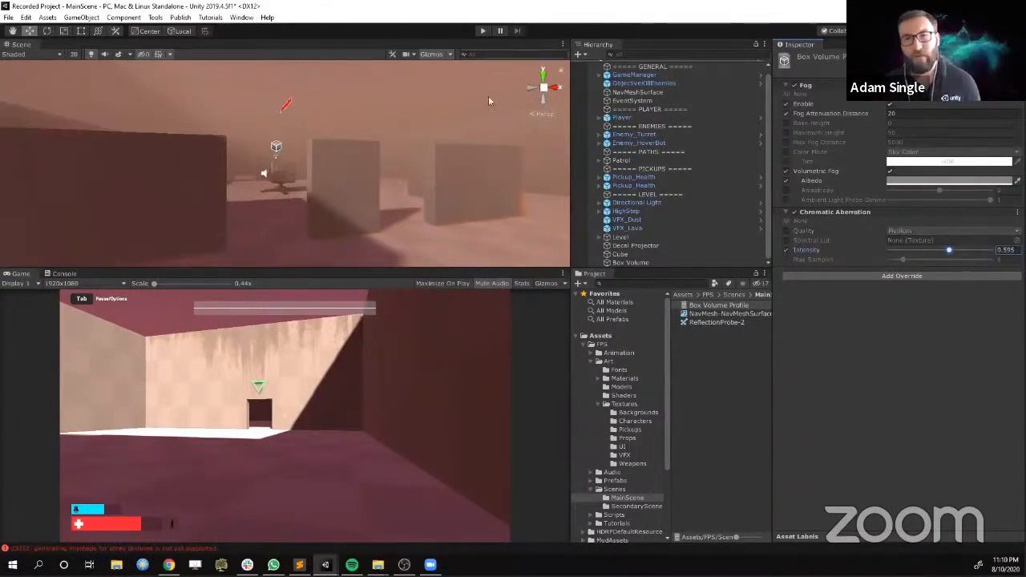
pyautogui.moveTo(488, 100); pyautogui.dragTo(377, 157, button='right')
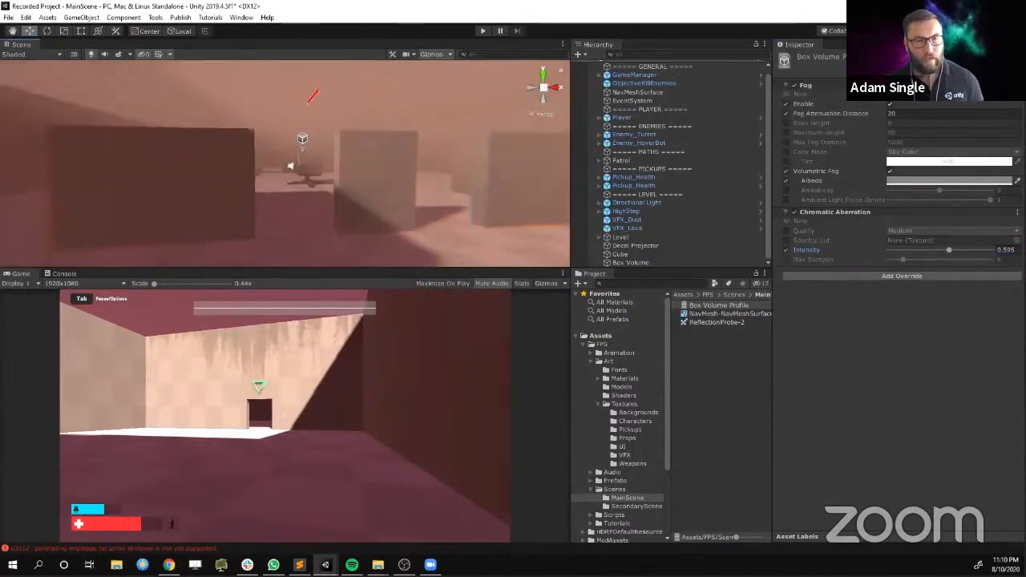
pyautogui.hotkey('alt', 'Tab')
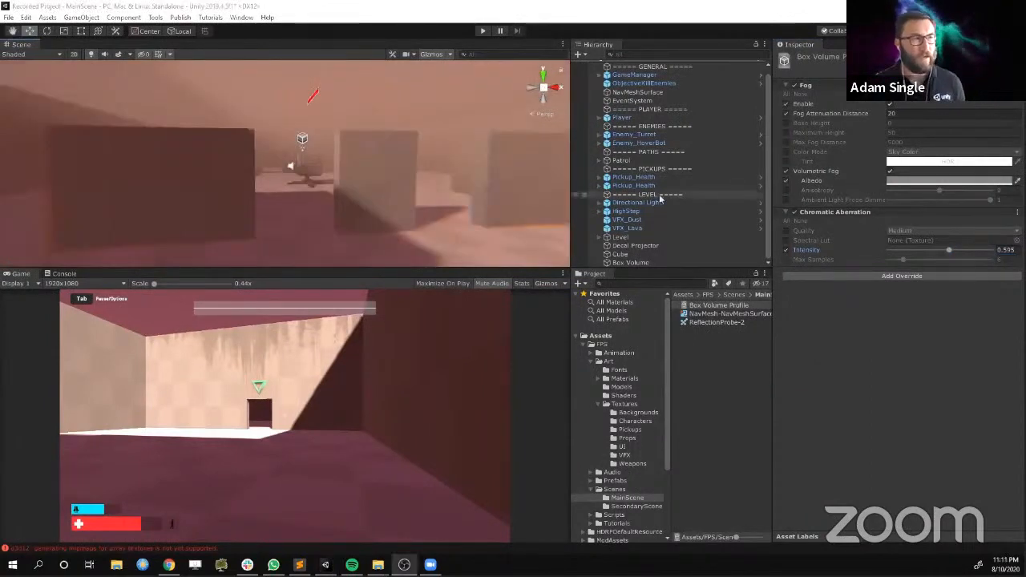
# Add a Density Volume to the scene and view the level from directly above
pyautogui.click(82, 18)
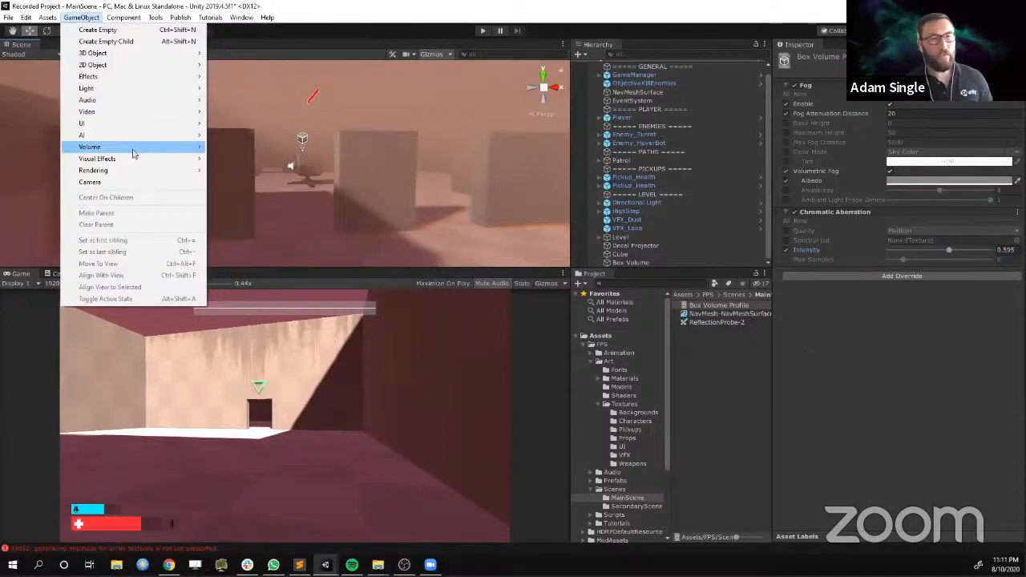
pyautogui.moveTo(134, 154)
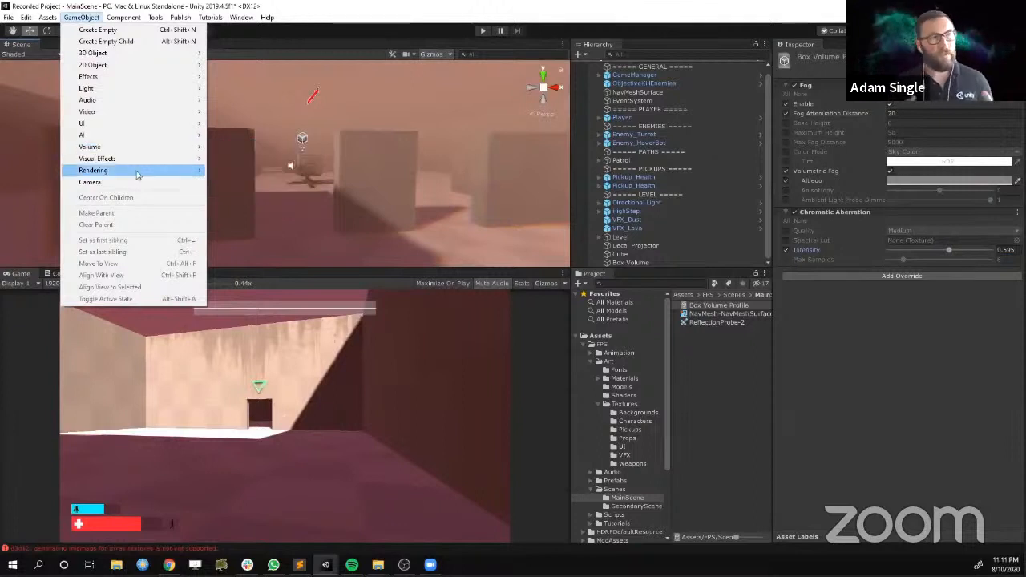
pyautogui.moveTo(136, 171)
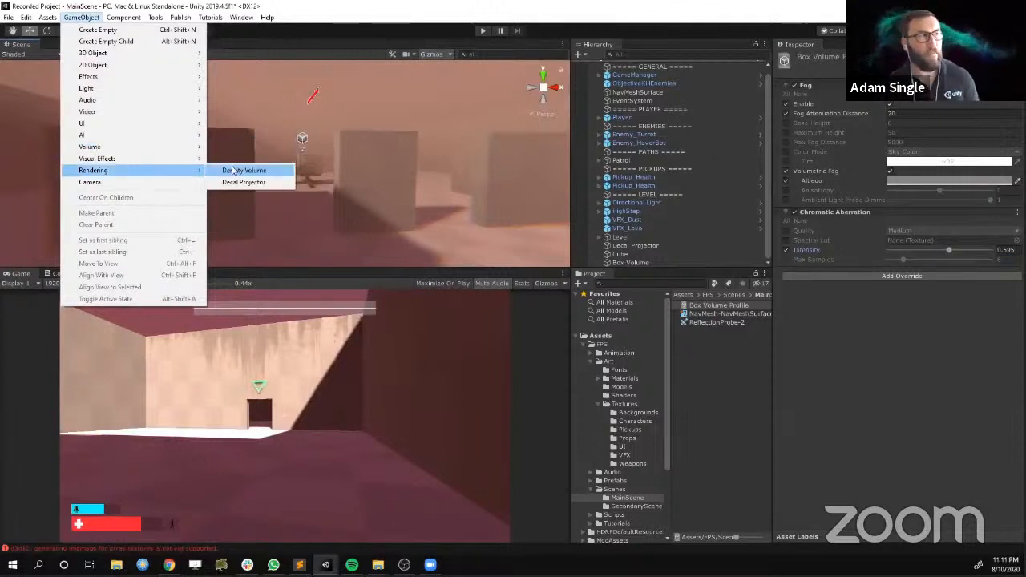
pyautogui.click(234, 170)
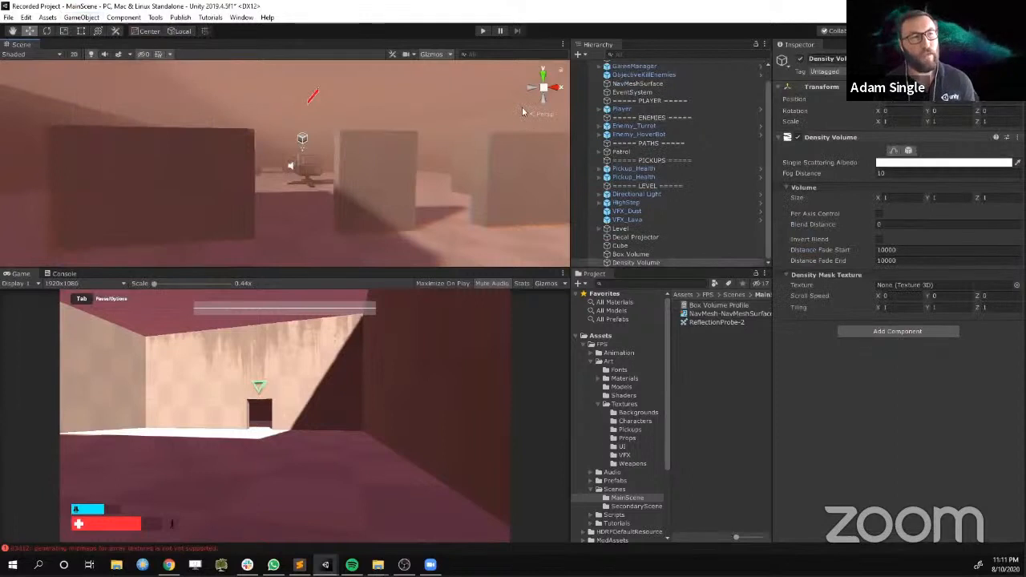
pyautogui.click(543, 74)
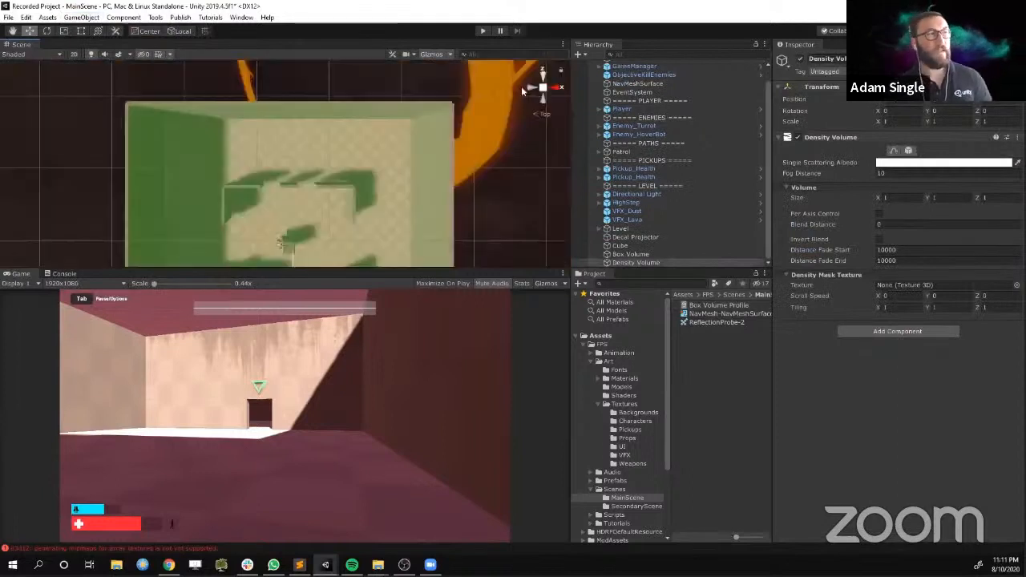
# Move the Density Volume within the enclosed room using the straight-down view of the level
pyautogui.moveTo(363, 193); pyautogui.dragTo(385, 101, button='middle')
pyautogui.scroll(-2, 398, 149)
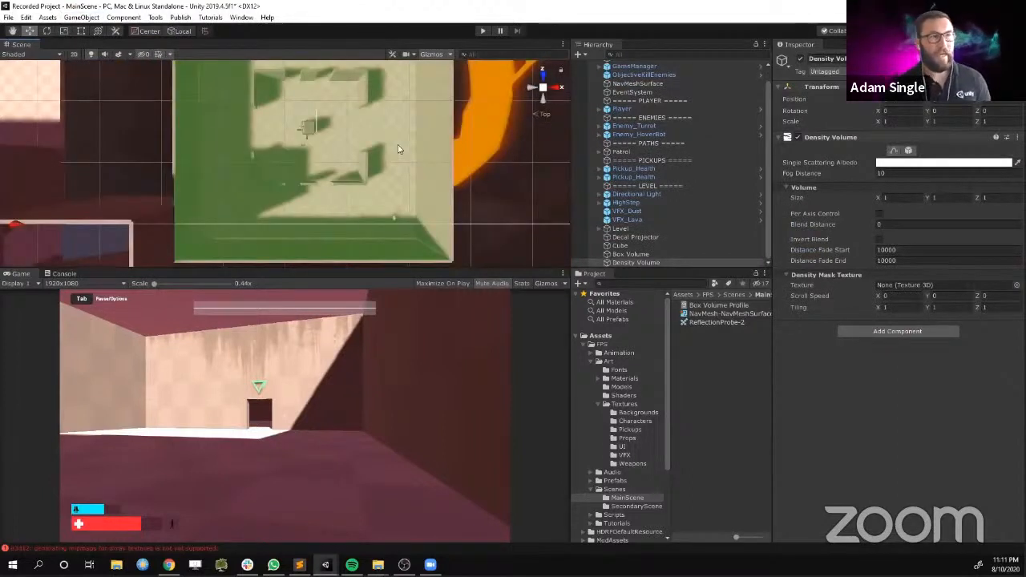
pyautogui.scroll(-1, 397, 144)
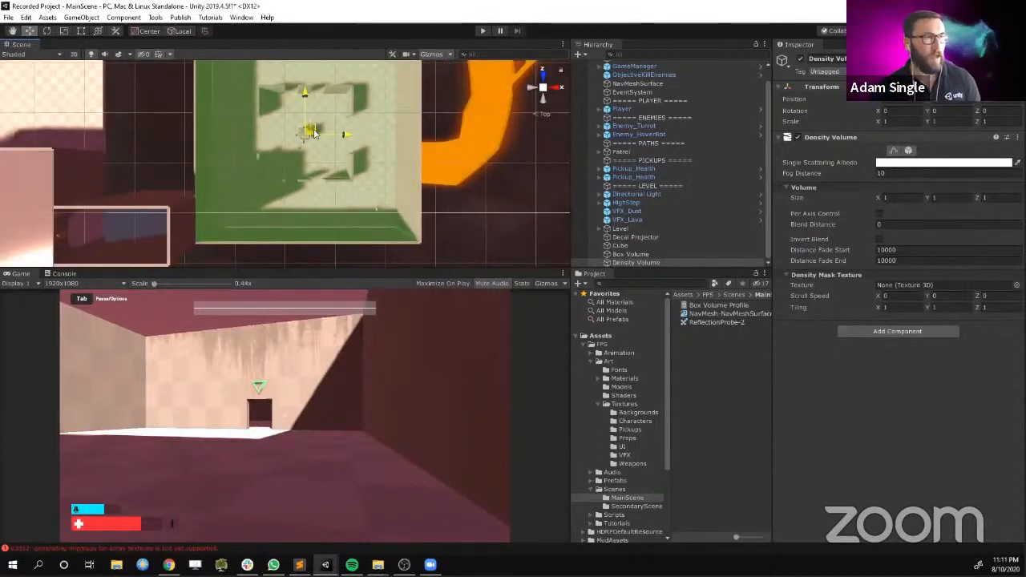
pyautogui.moveTo(315, 133); pyautogui.dragTo(316, 132)
pyautogui.scroll(2, 345, 140)
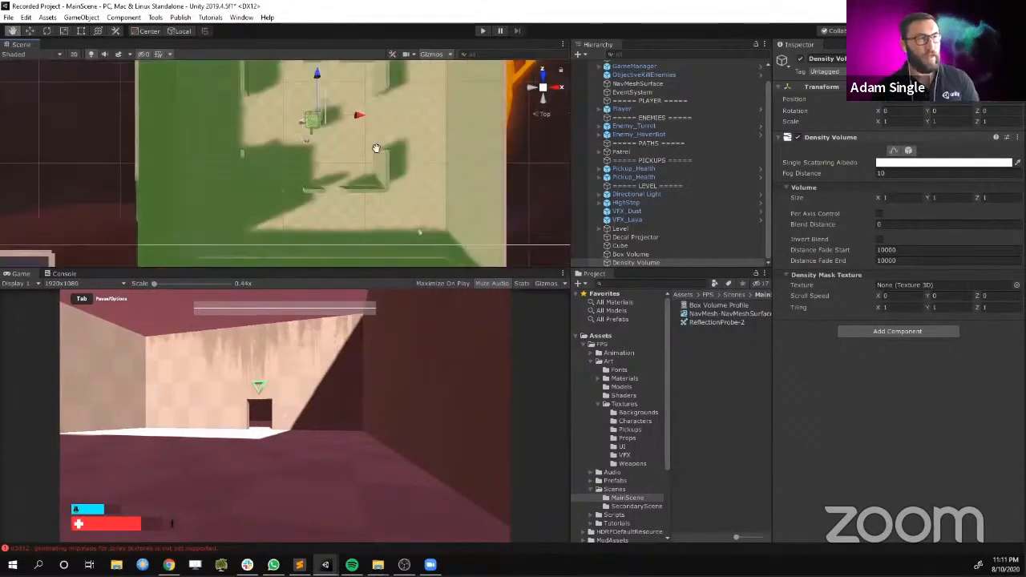
pyautogui.moveTo(376, 148); pyautogui.dragTo(309, 191, button='middle')
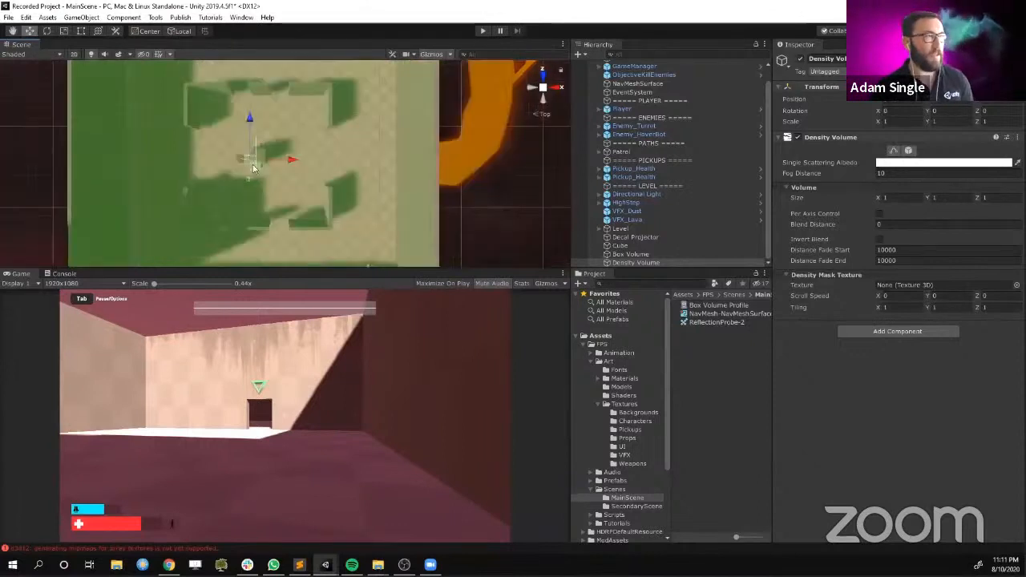
pyautogui.click(543, 90)
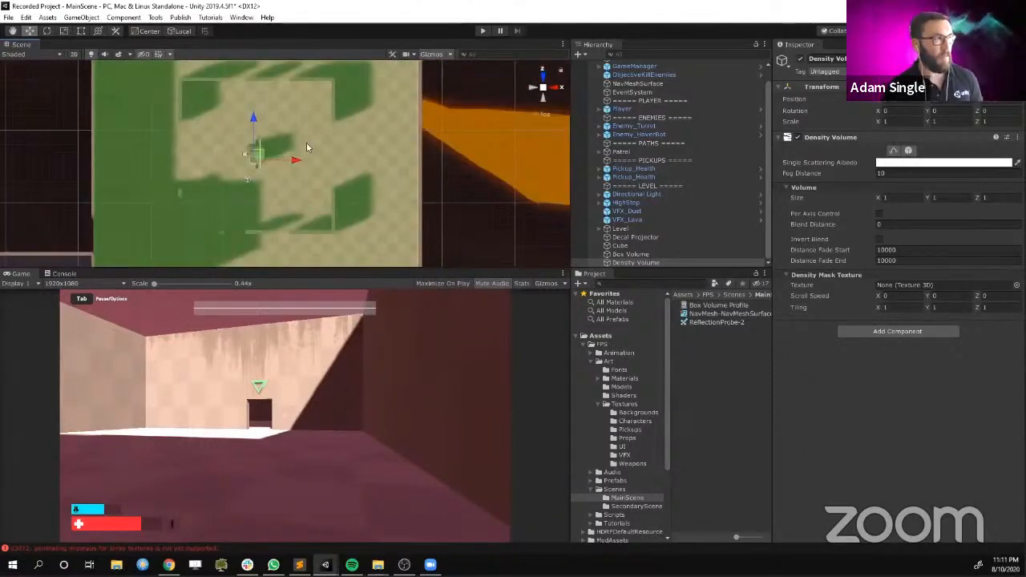
pyautogui.moveTo(254, 155); pyautogui.dragTo(264, 152)
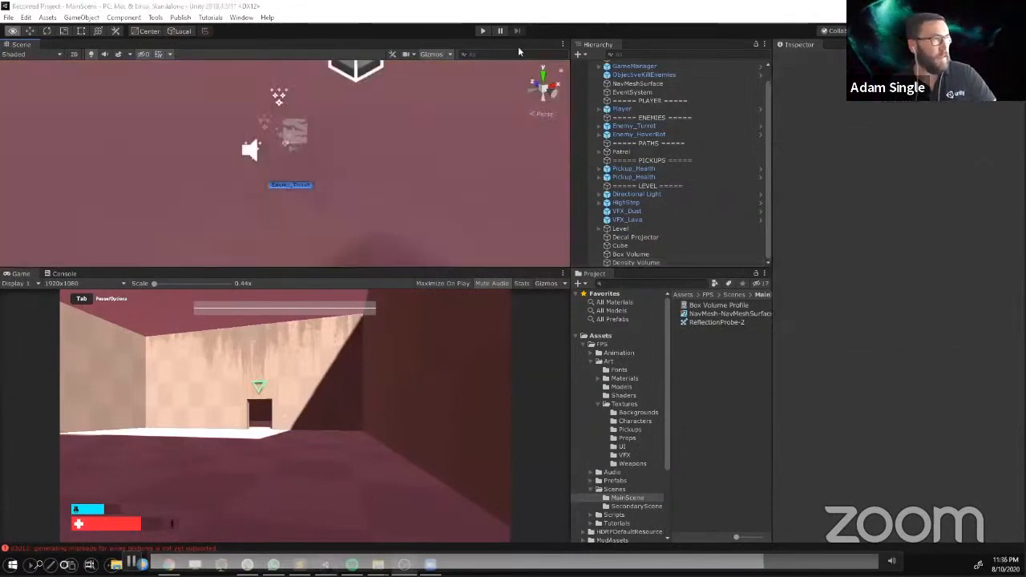
# Add a Spotlight as a child of the TurretTop object inside Enemy_Turret
pyautogui.click(327, 157)
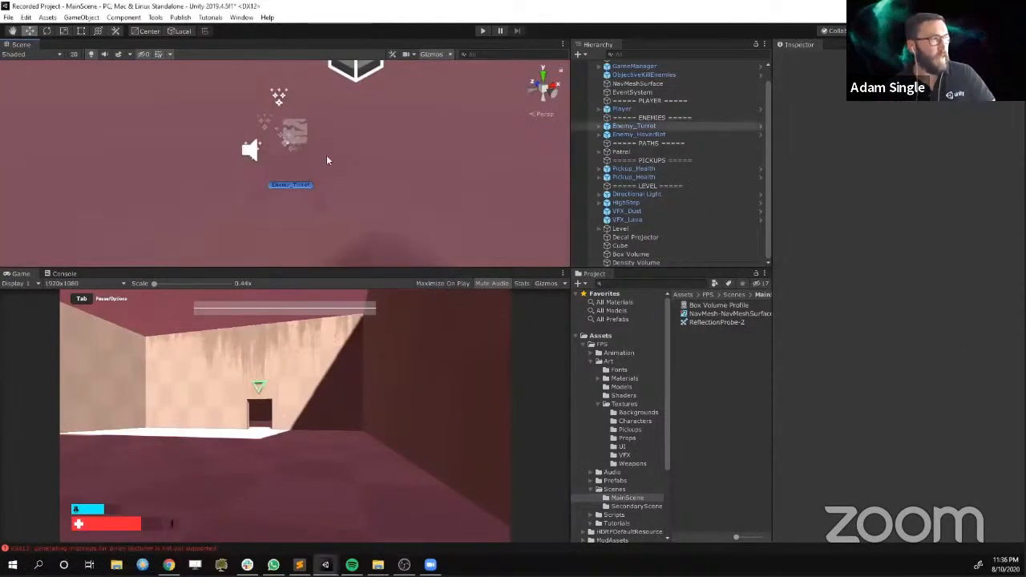
pyautogui.click(327, 161)
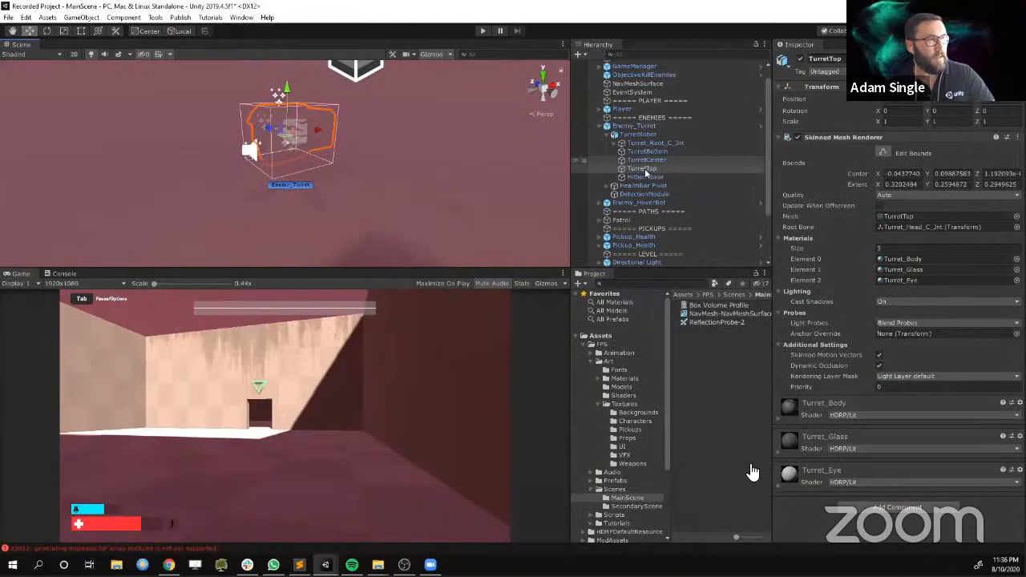
pyautogui.rightClick(645, 170)
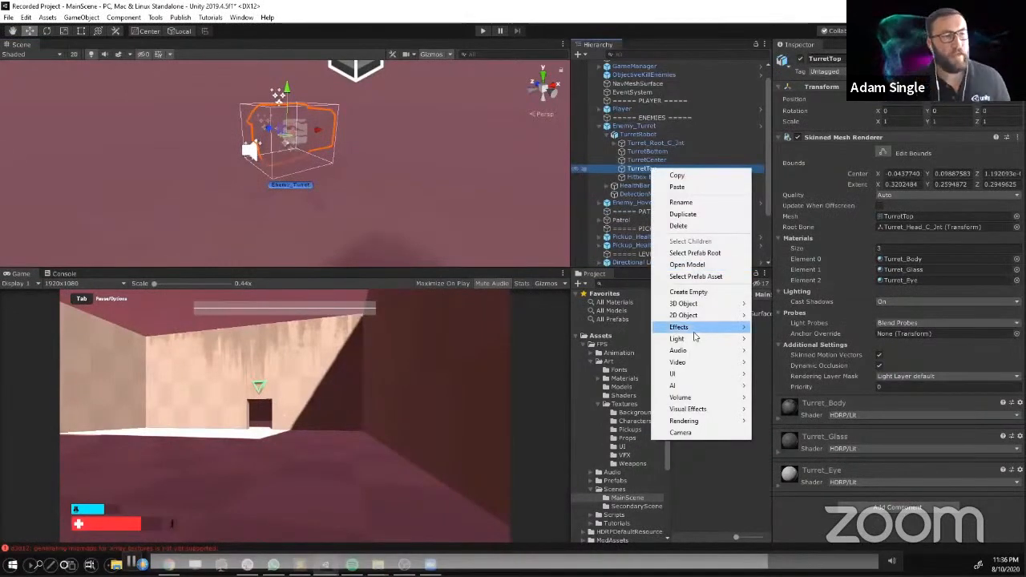
pyautogui.moveTo(694, 338)
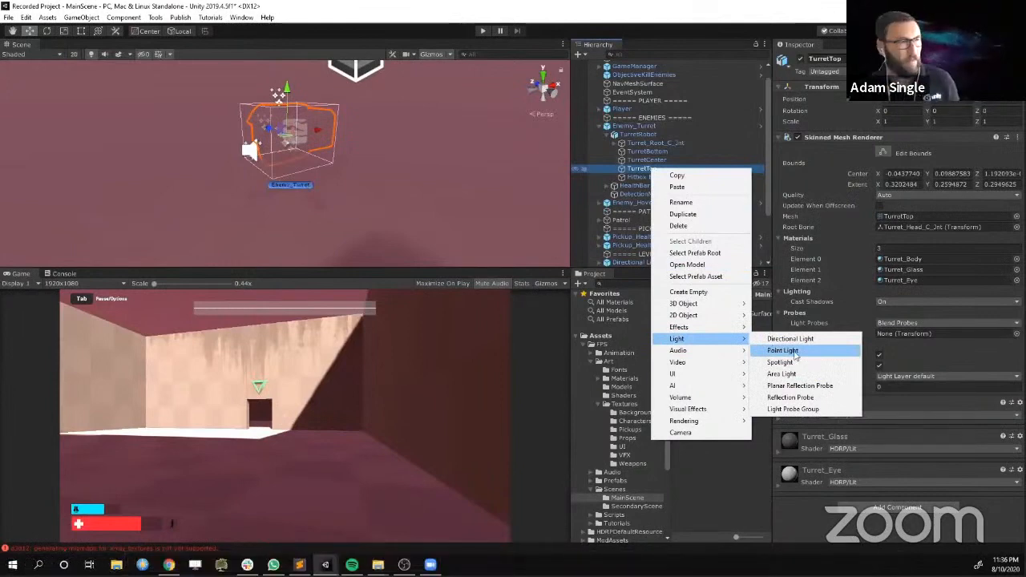
pyautogui.click(781, 362)
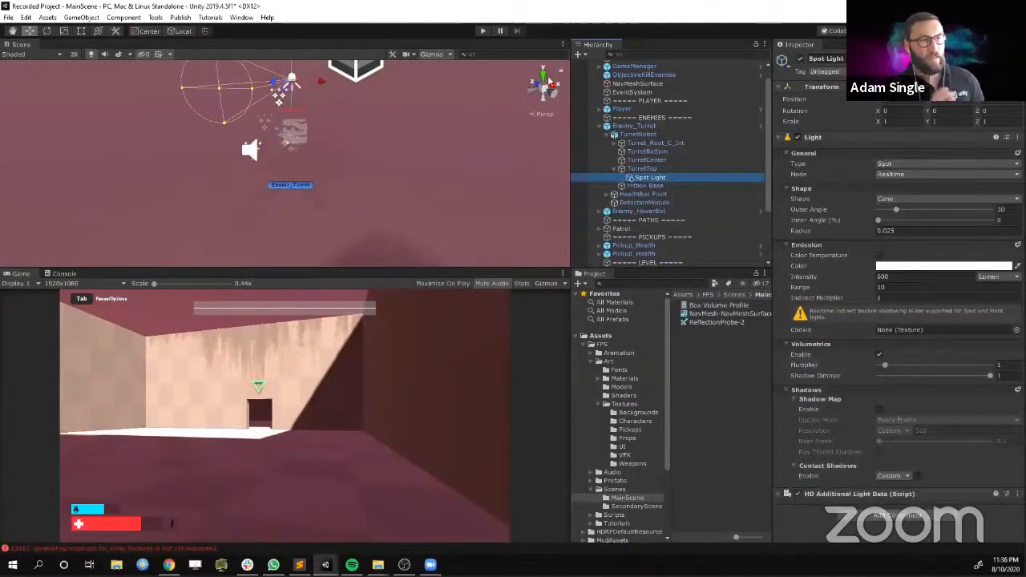
# Set the Spot Light's Y rotation to -90 and move it into the turret's head, checking from above and from the side
pyautogui.click(550, 77)
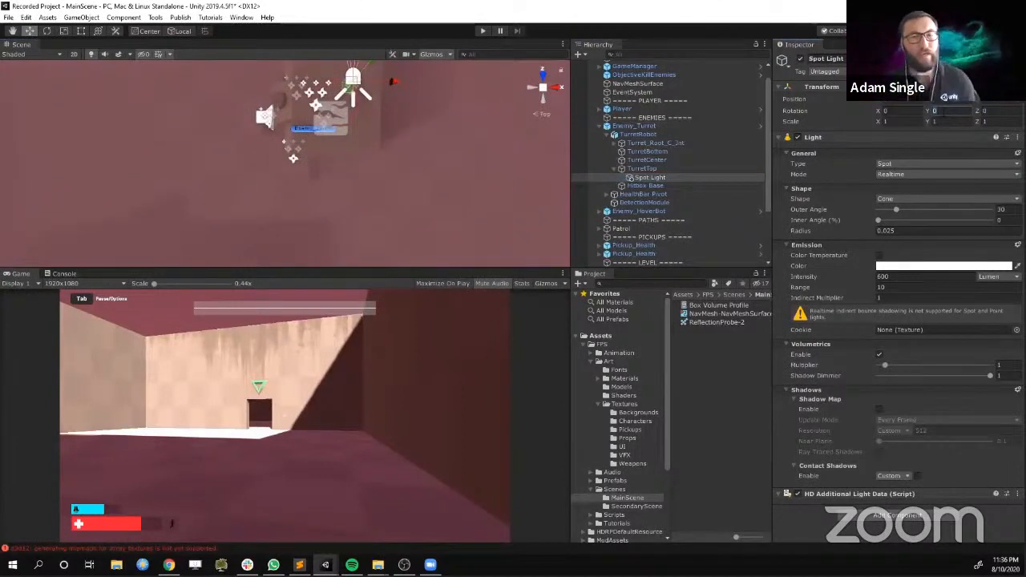
pyautogui.write('-90')
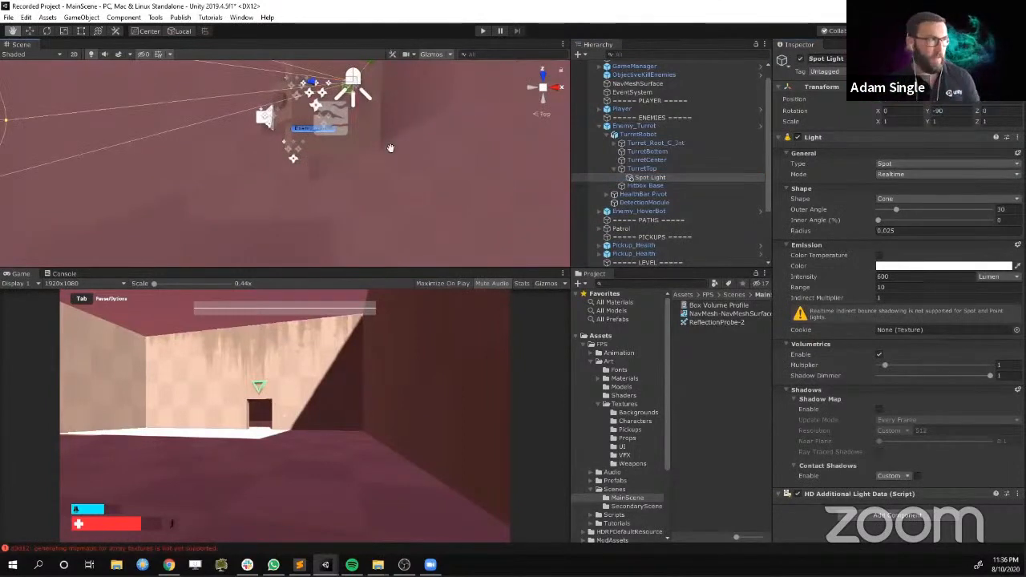
pyautogui.moveTo(390, 147); pyautogui.dragTo(399, 180, button='middle')
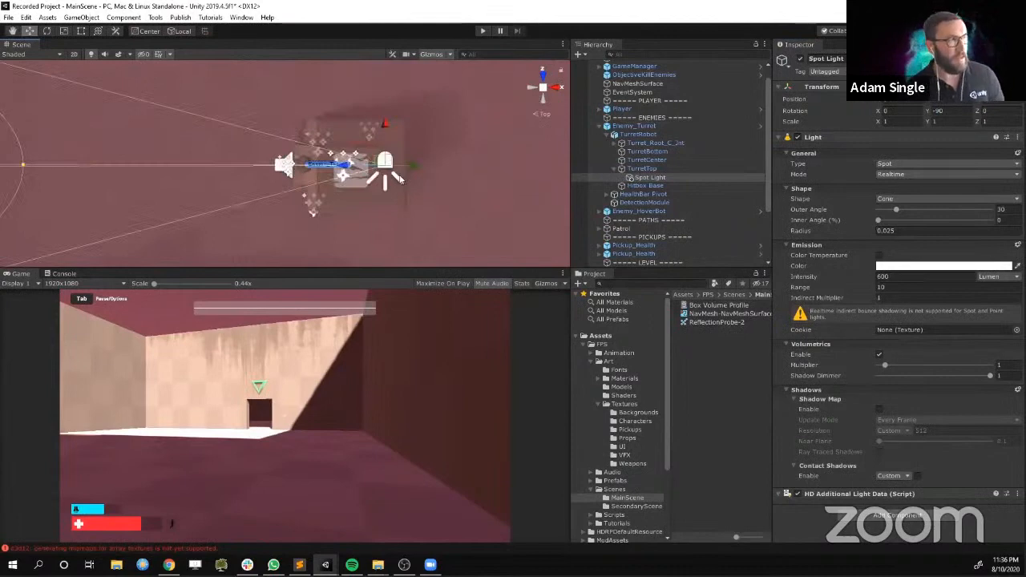
pyautogui.moveTo(414, 167); pyautogui.dragTo(398, 167)
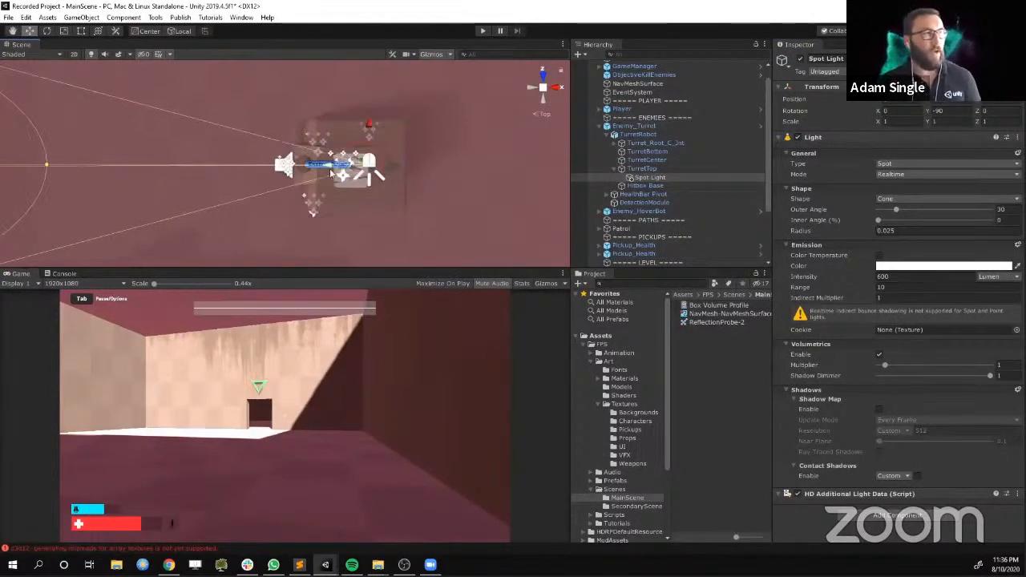
pyautogui.click(533, 90)
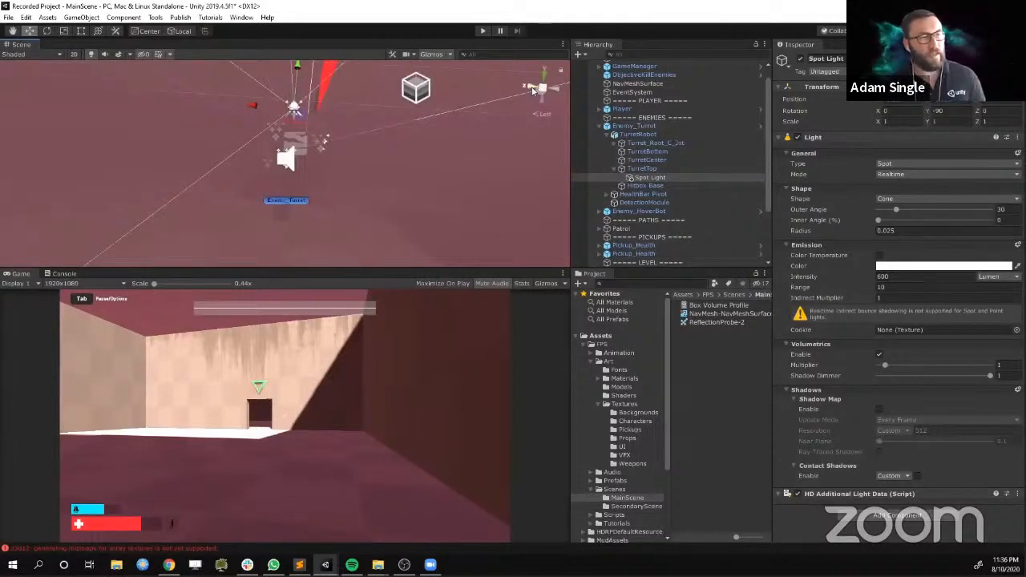
pyautogui.moveTo(287, 74); pyautogui.dragTo(287, 114)
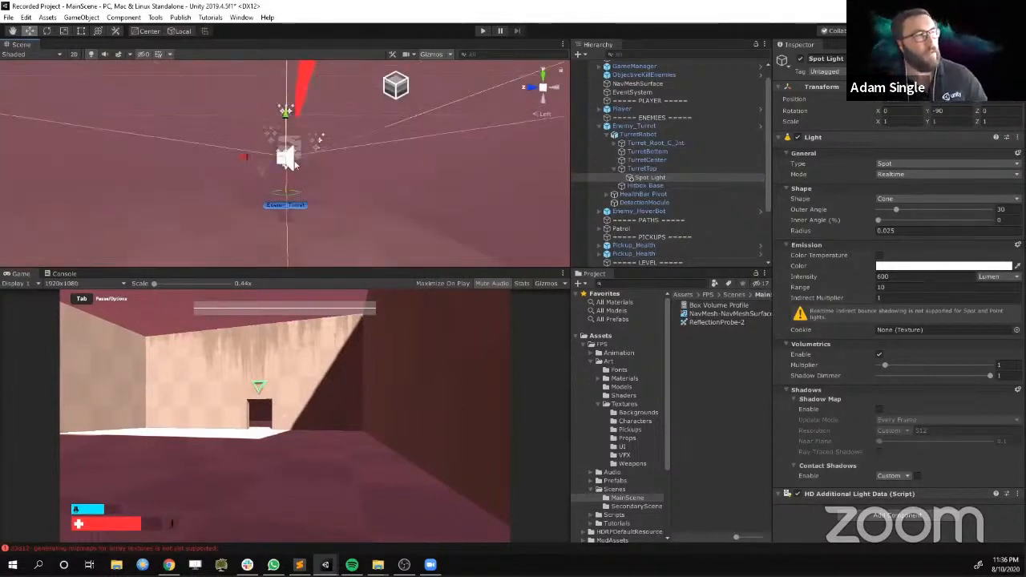
# Reduce the size of the 3D gizmo icons around the turret in the Scene view
pyautogui.scroll(5, 287, 113)
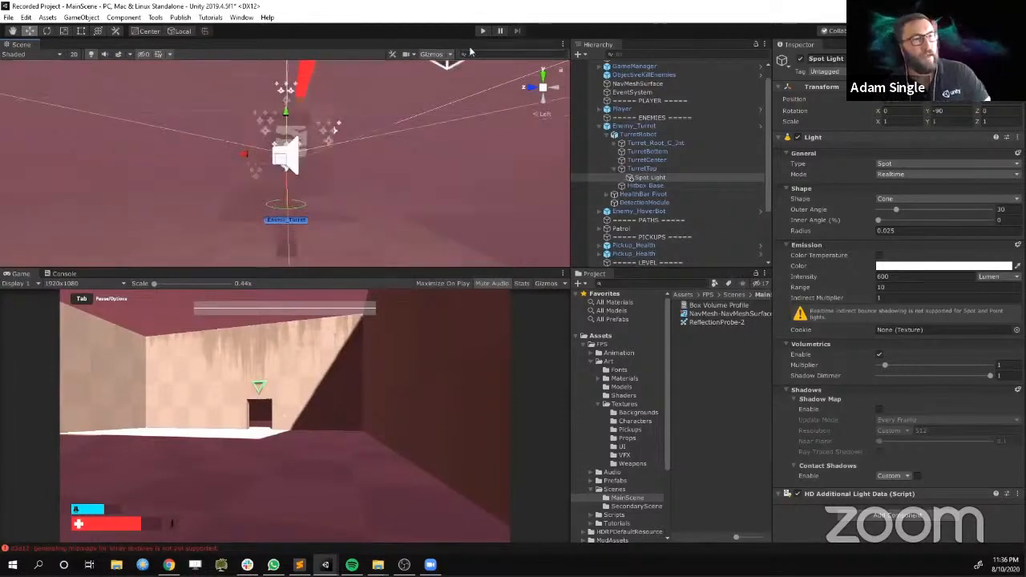
pyautogui.click(450, 54)
pyautogui.moveTo(504, 72); pyautogui.dragTo(511, 69)
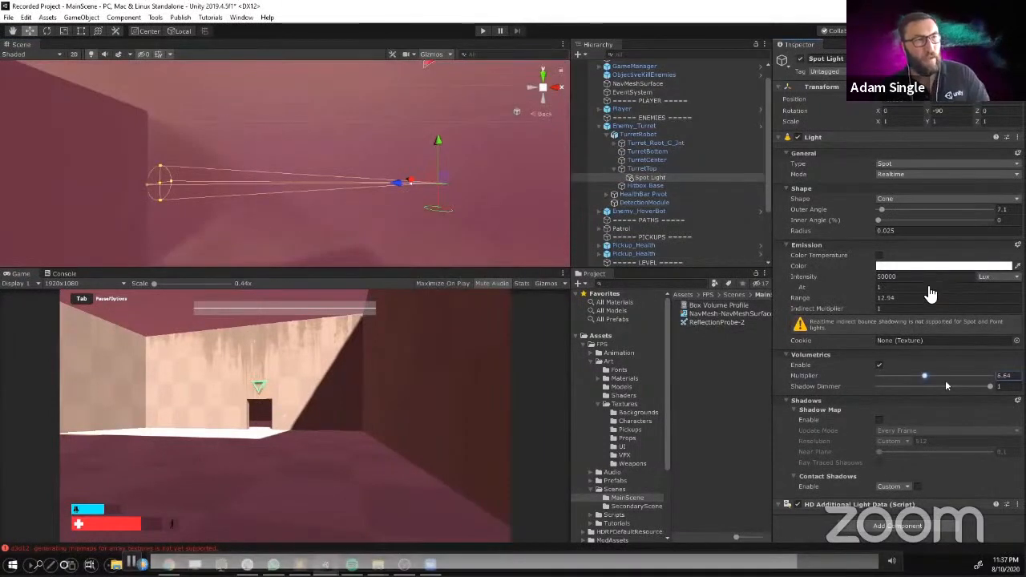
# Raise the Spot Light's volumetric Multiplier to about 11.89 and enable Color Temperature with a Temperature of 1000
pyautogui.moveTo(946, 382); pyautogui.dragTo(959, 387)
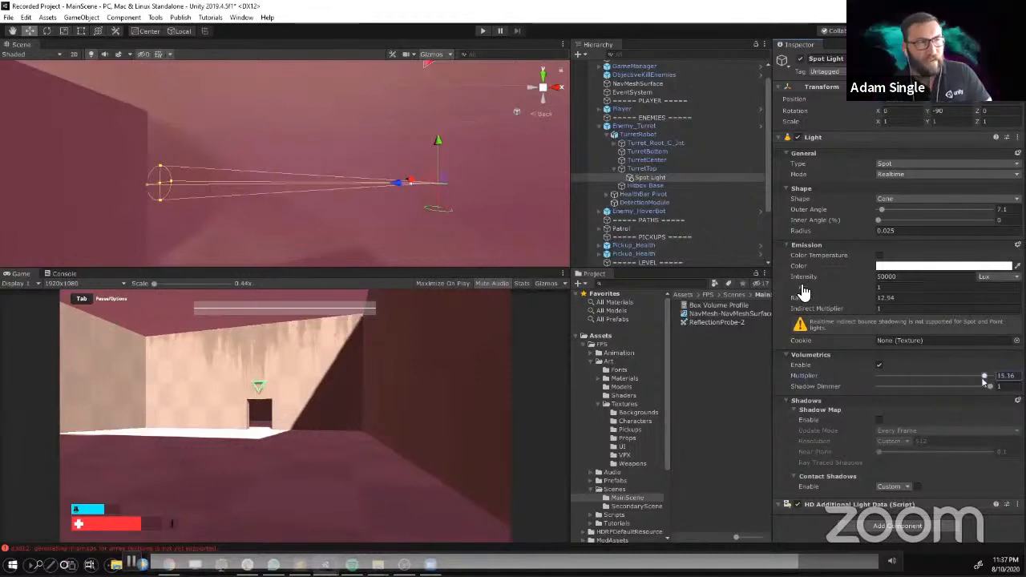
pyautogui.click(880, 255)
pyautogui.moveTo(907, 280); pyautogui.dragTo(877, 277)
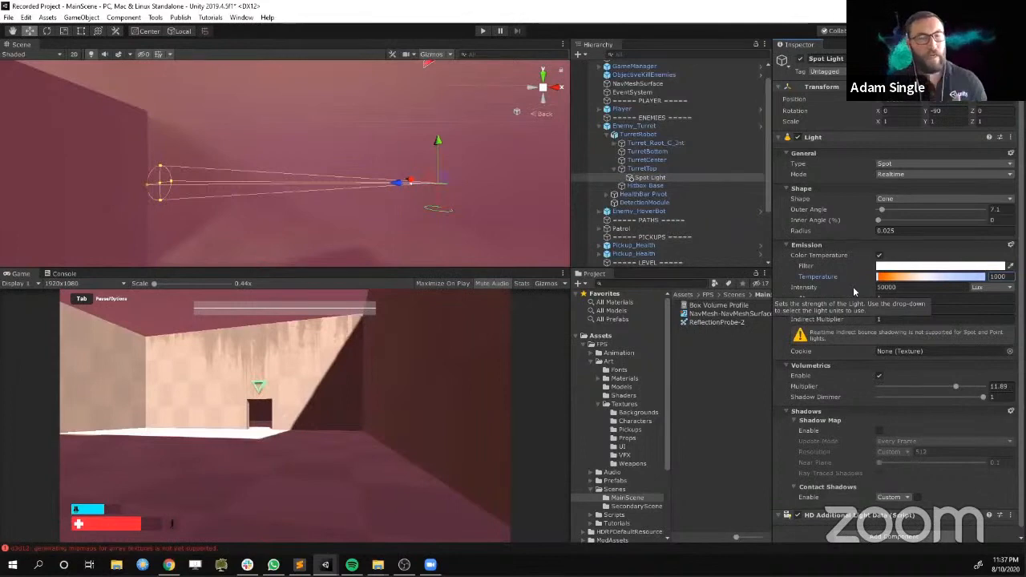
# Set the Spot Light's Intensity to 100000 Lux
pyautogui.moveTo(853, 286); pyautogui.dragTo(946, 290)
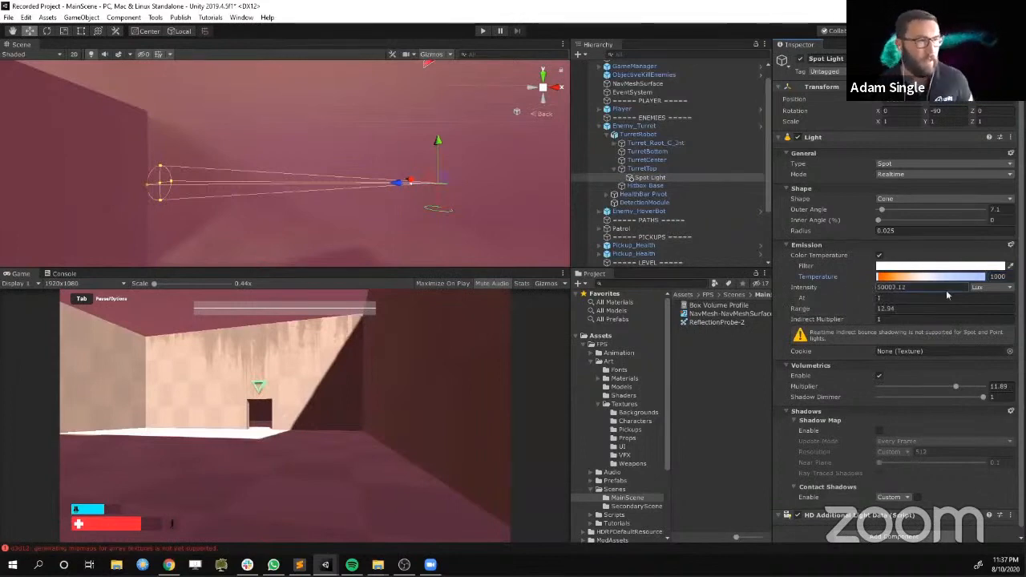
pyautogui.click(931, 287)
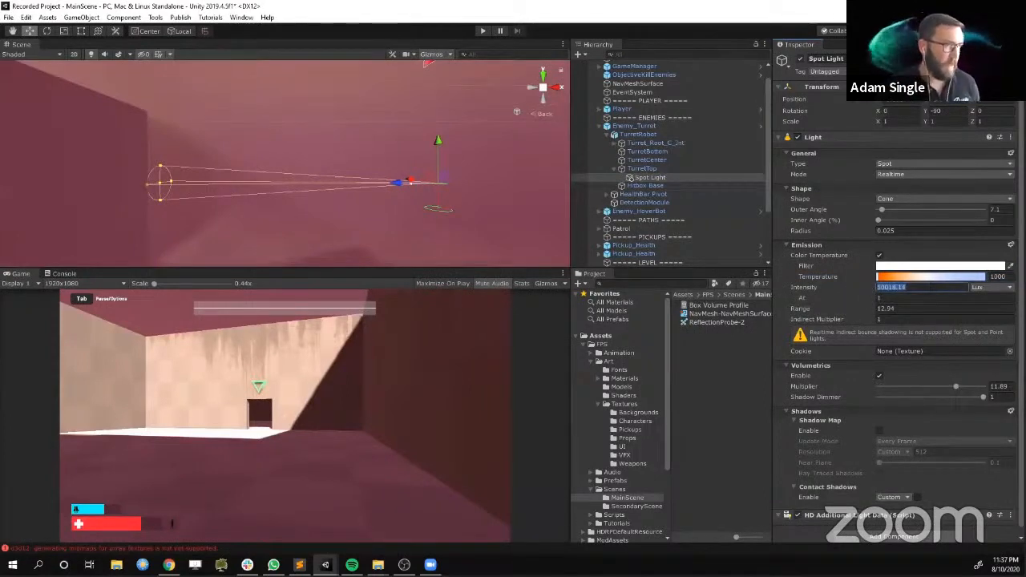
pyautogui.write('100000')
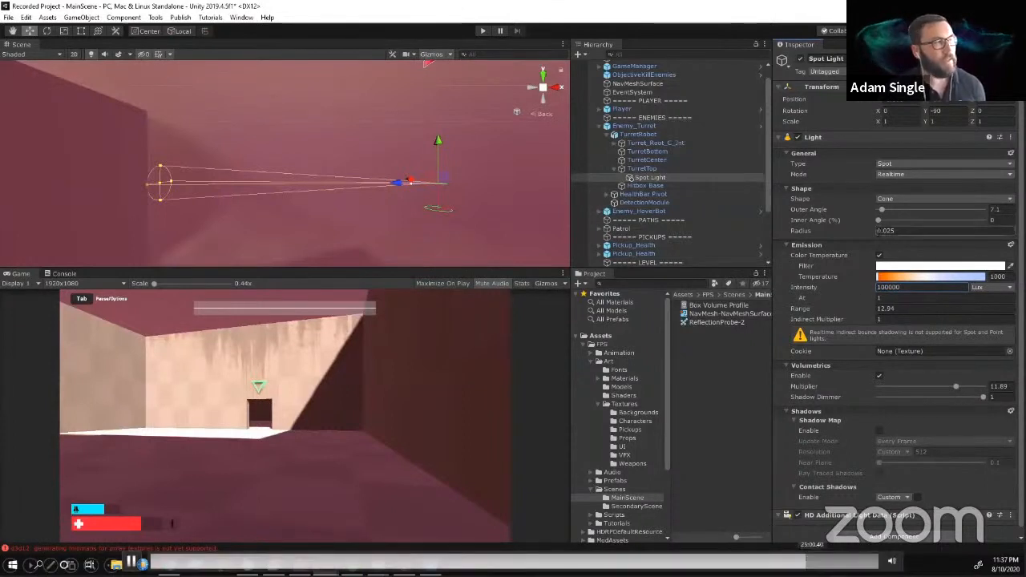
pyautogui.click(811, 561)
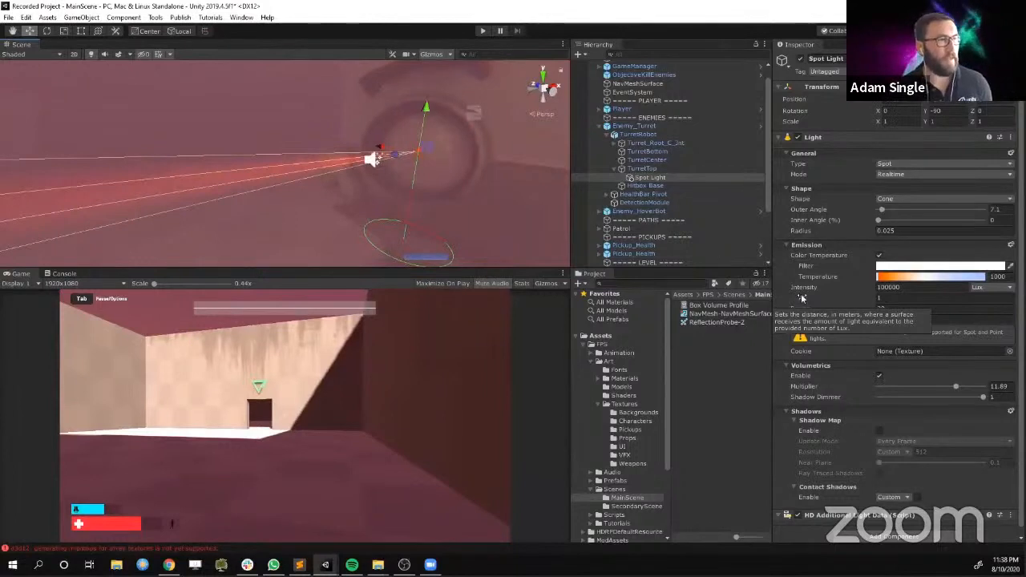
# Set the distance at which the Spot Light's lux intensity applies to 2.5 and inspect the red beam around the turret
pyautogui.moveTo(802, 299); pyautogui.dragTo(847, 299)
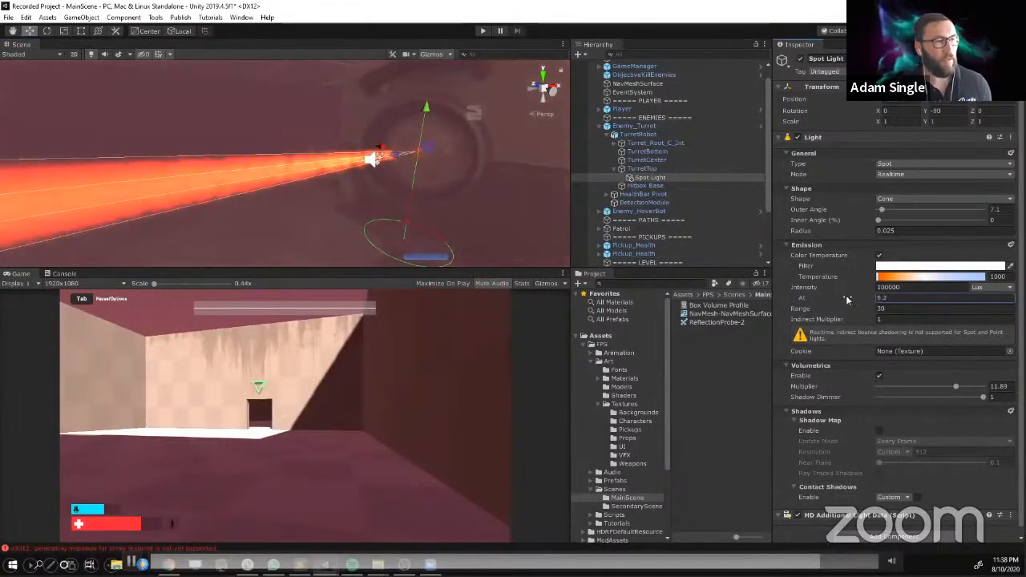
pyautogui.click(883, 298)
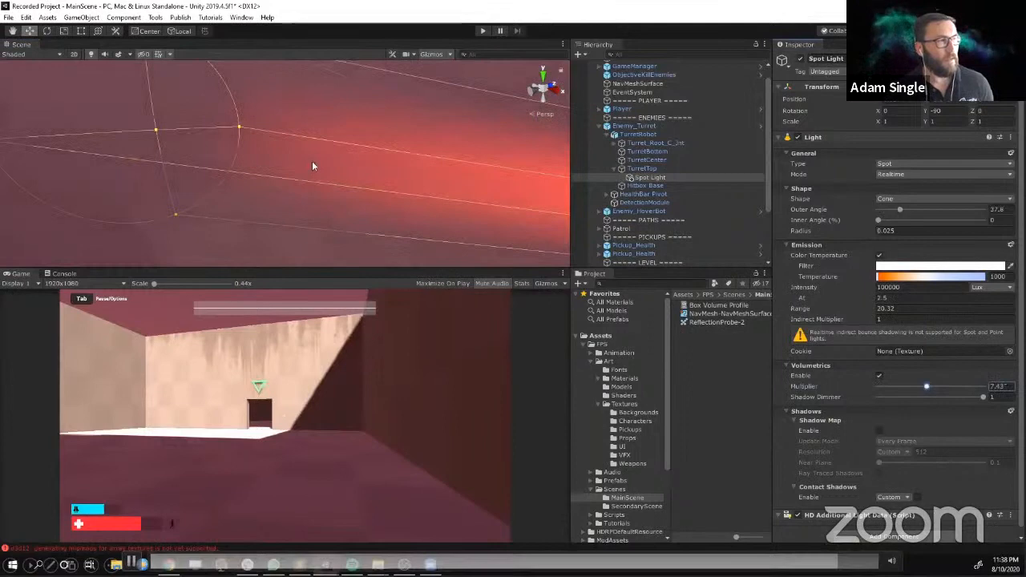
pyautogui.moveTo(312, 162); pyautogui.dragTo(425, 152, button='right')
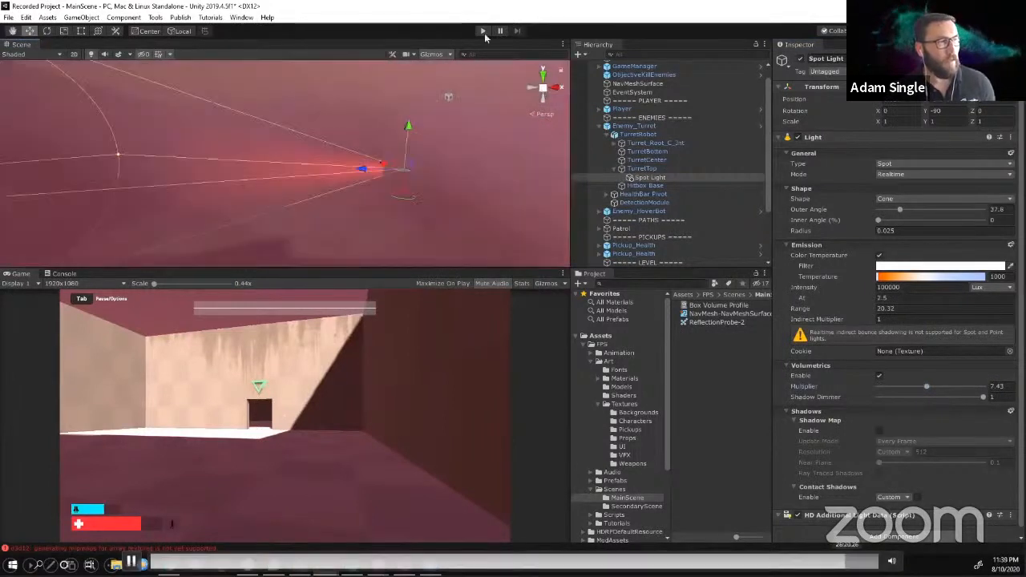
# Run the game, release the cursor, and reparent the Spot Light under the turret's Turret_Head_C_Jnt
pyautogui.click(483, 31)
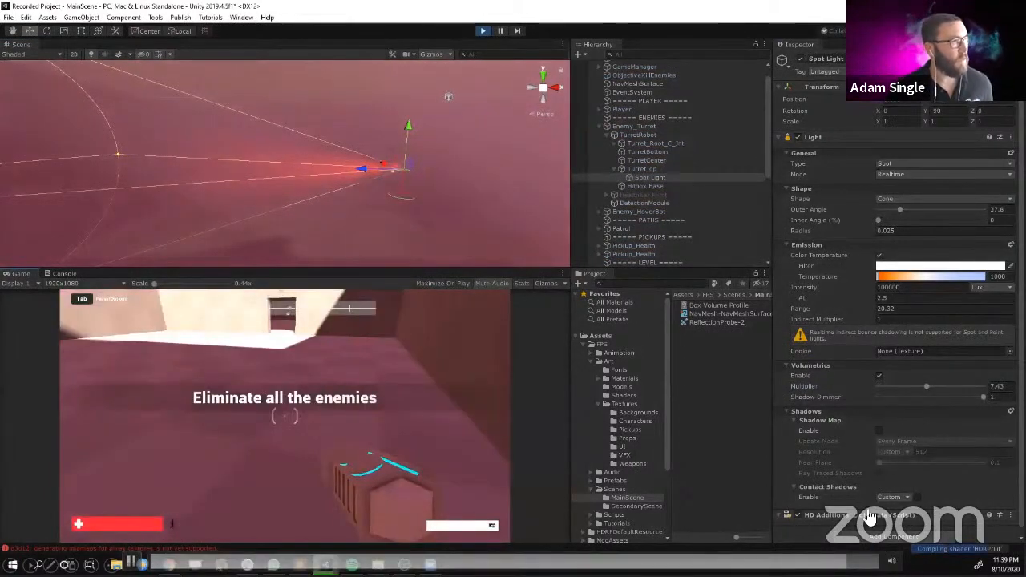
pyautogui.press('Escape')
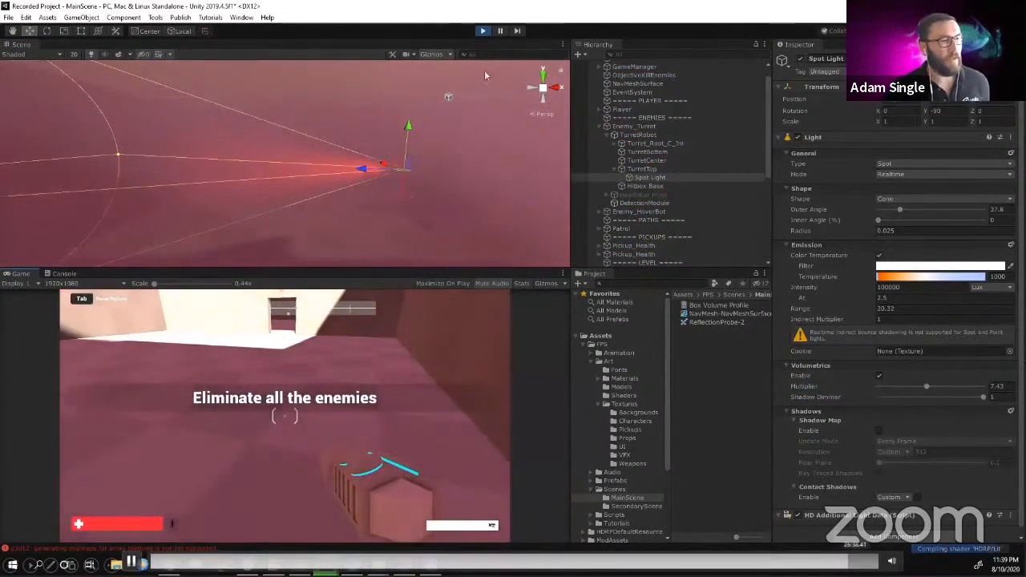
pyautogui.click(691, 179)
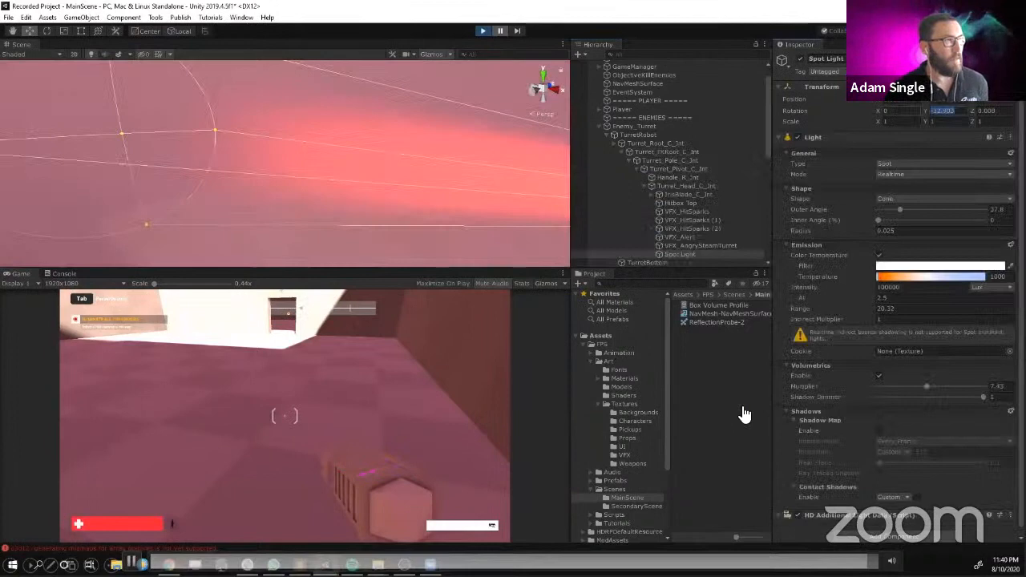
# Set the reparented Spot Light's Y rotation to -90 and watch its beam in the Scene view while the game runs
pyautogui.write('-90')
pyautogui.press('Tab')
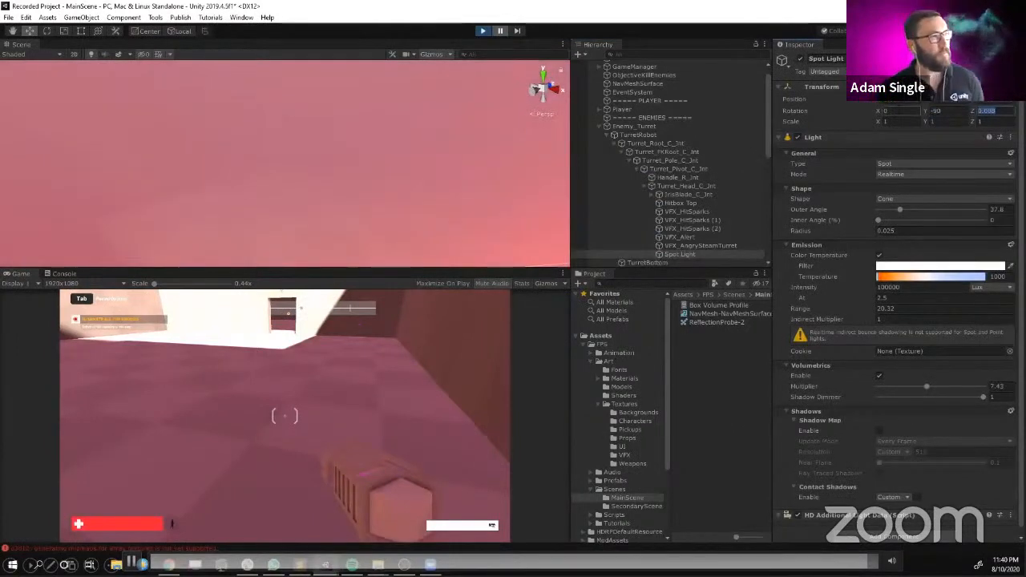
pyautogui.moveTo(442, 229); pyautogui.dragTo(521, 204, button='right')
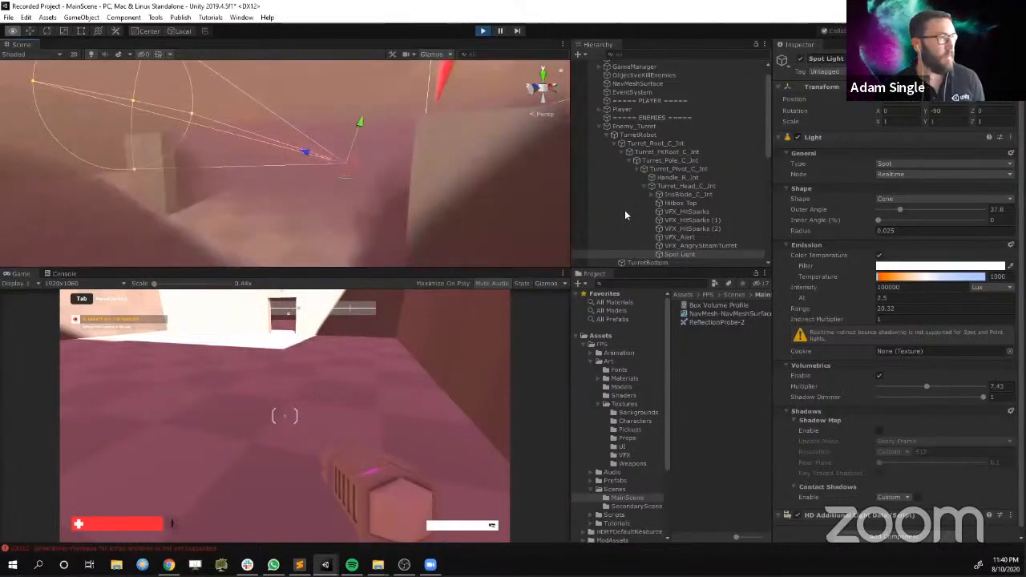
pyautogui.press('f')
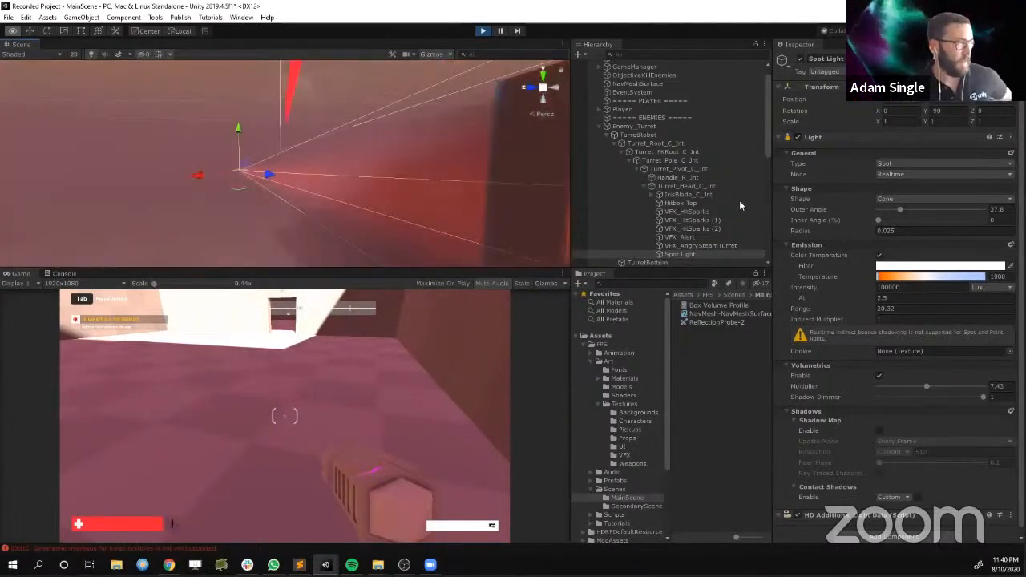
pyautogui.click(469, 102)
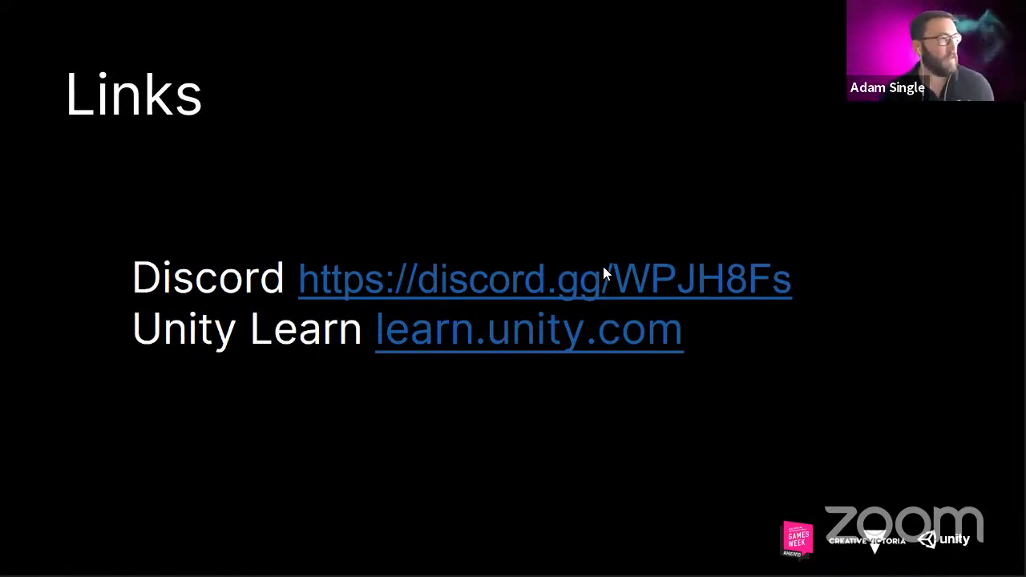
# Switch to the Unity Learn page in Chrome, look through the FPS Microgame's description and mod tutorials, and return to the Links slide
pyautogui.hotkey('alt', 'Tab')
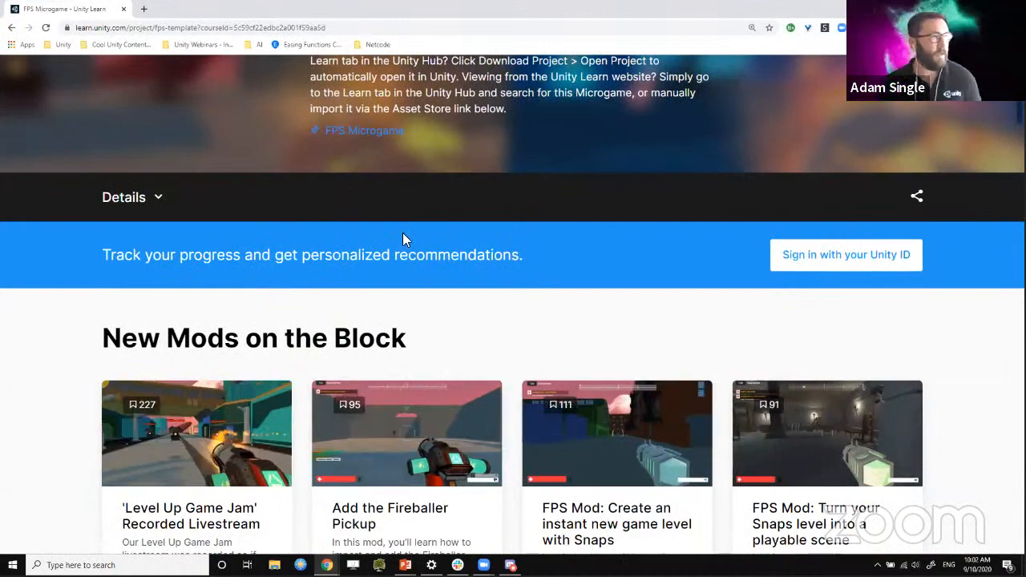
pyautogui.scroll(3, 357, 240)
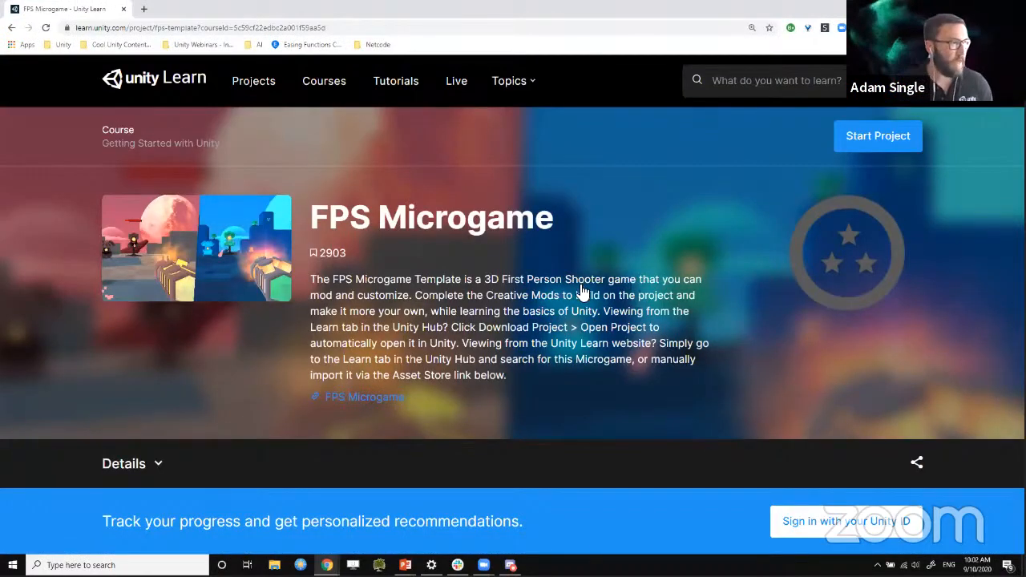
pyautogui.scroll(-6, 332, 192)
pyautogui.scroll(-2, 390, 195)
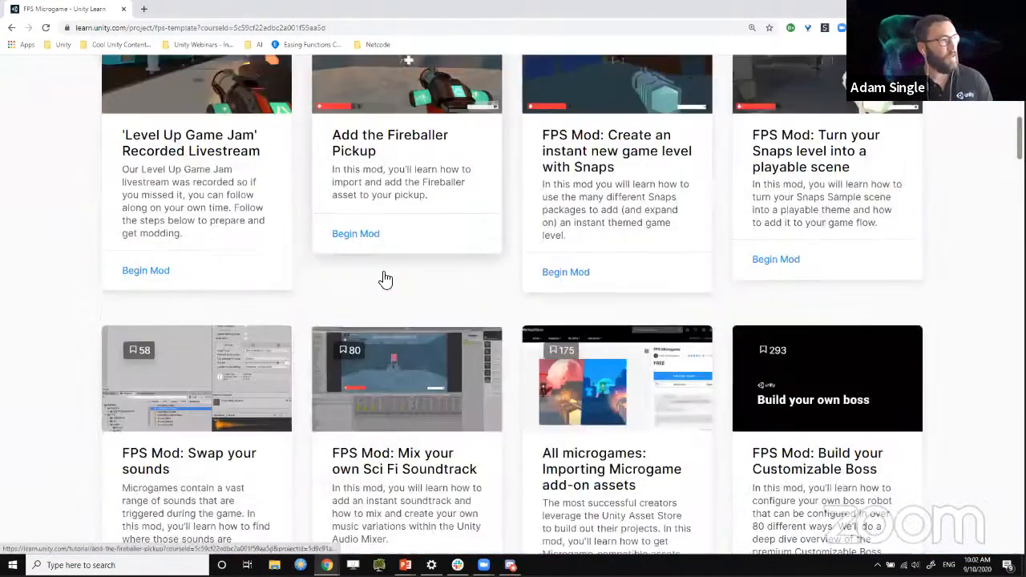
pyautogui.scroll(-3, 758, 273)
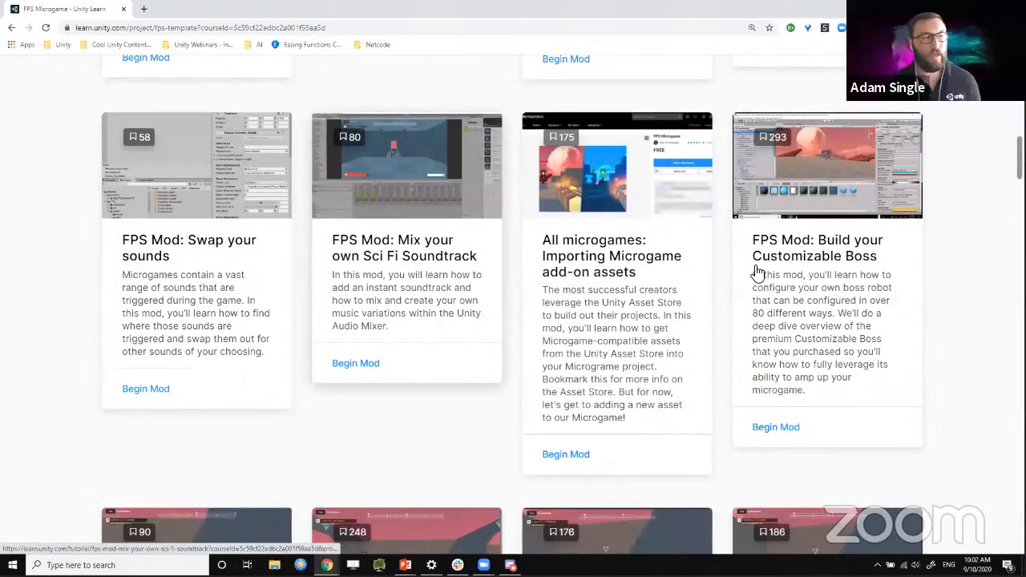
pyautogui.scroll(-1, 758, 272)
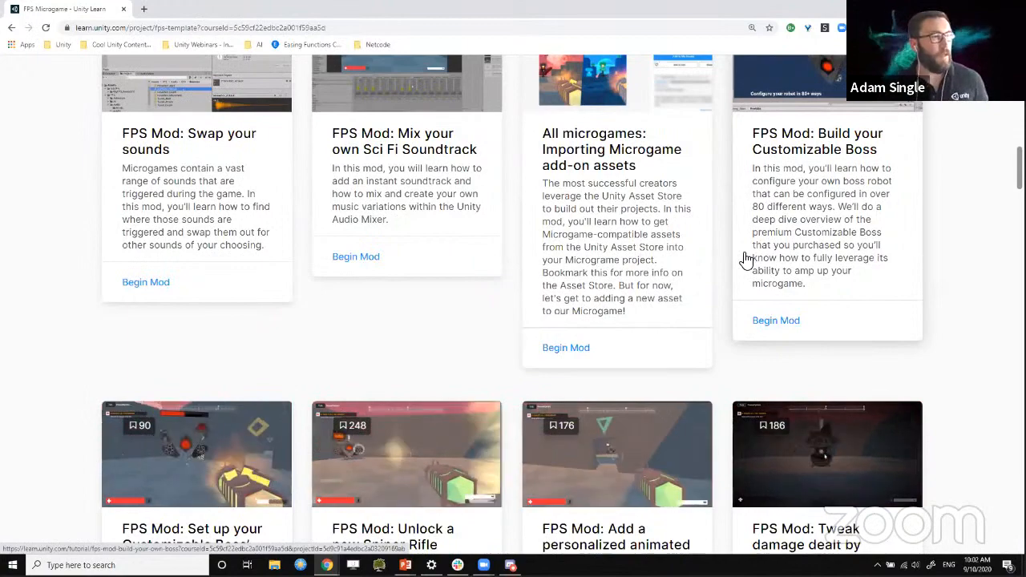
pyautogui.scroll(-10, 746, 259)
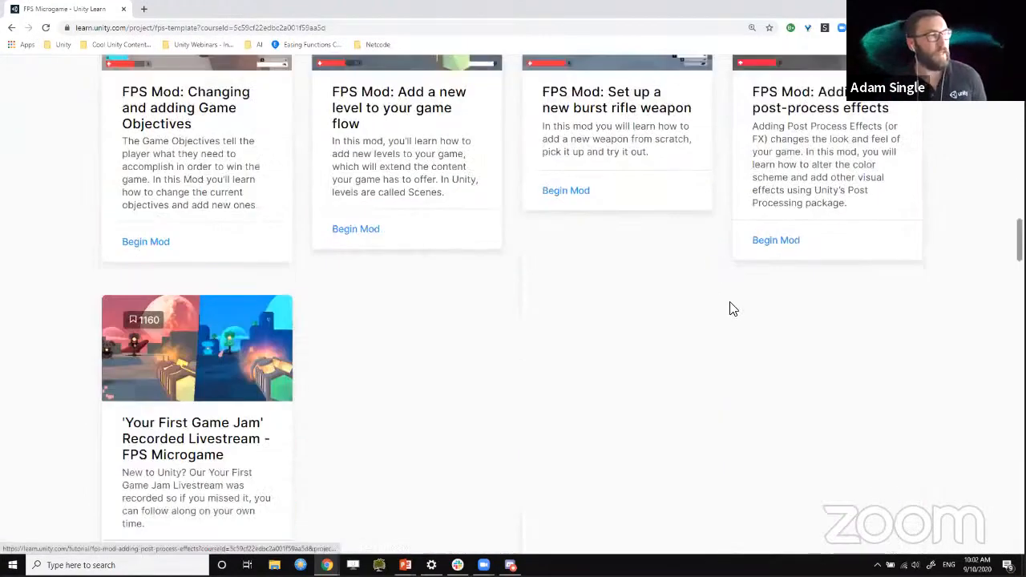
pyautogui.scroll(-1, 731, 309)
pyautogui.scroll(3, 731, 309)
pyautogui.scroll(5, 731, 310)
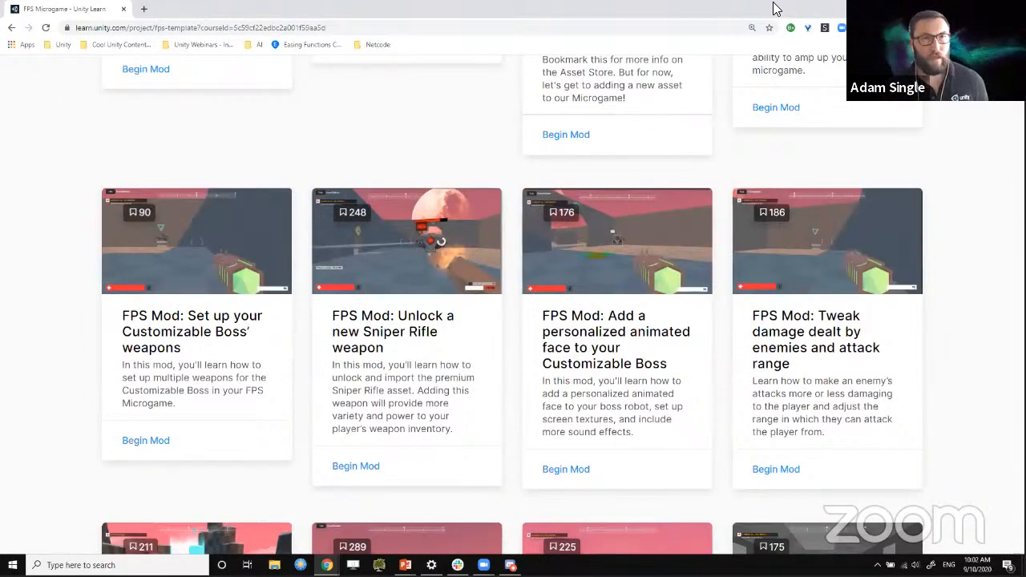
pyautogui.hotkey('alt', 'Tab')
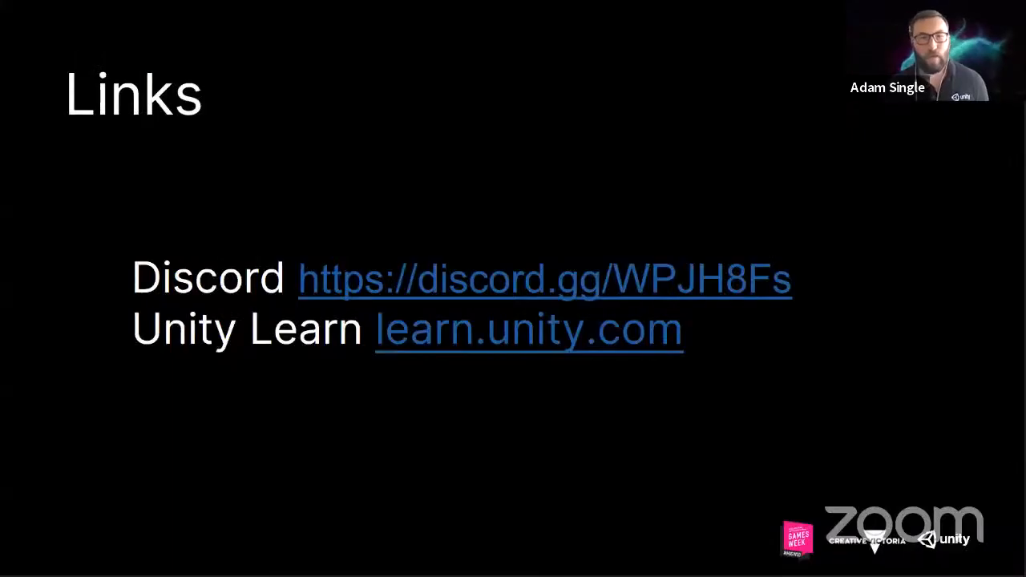